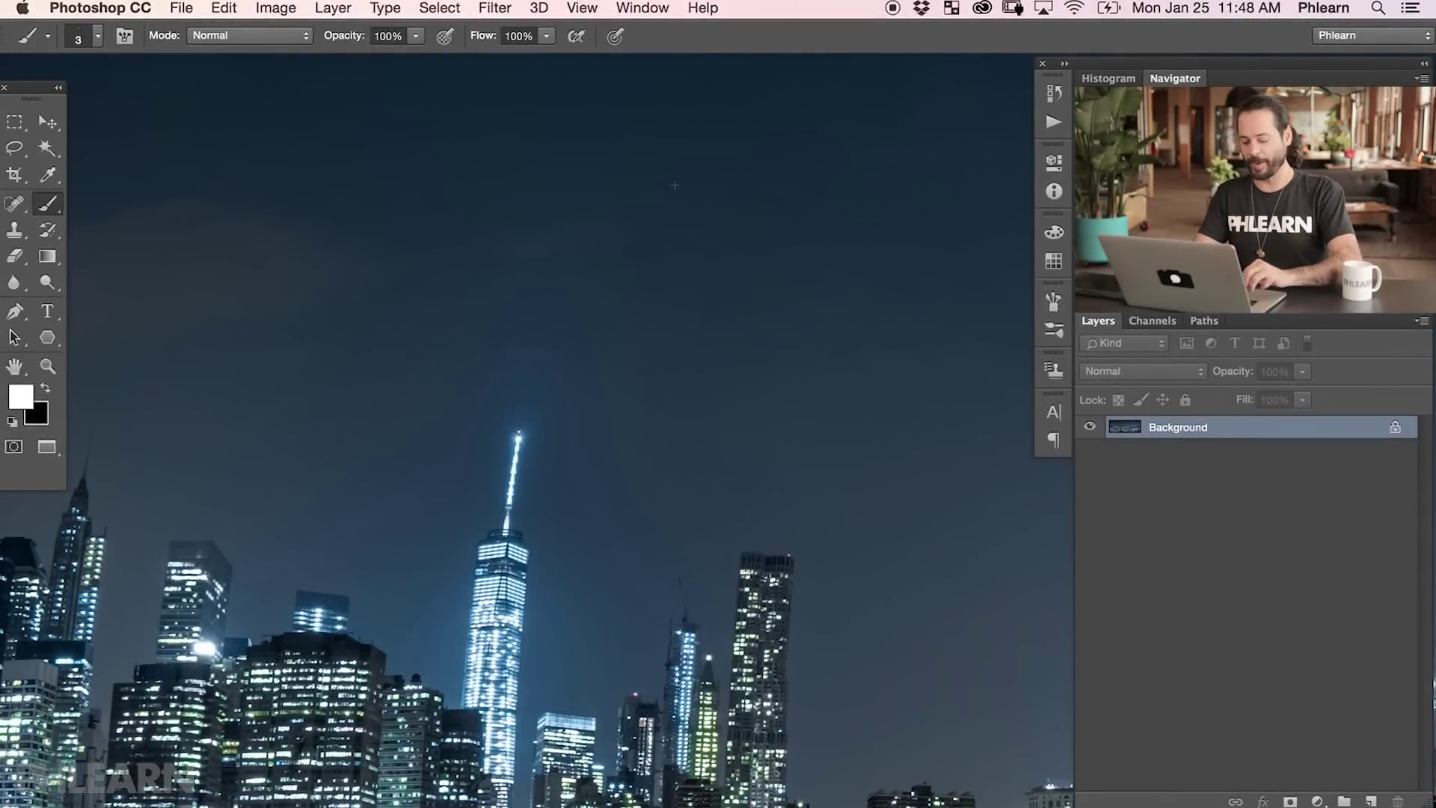
Step: Create a new 500 x 500 pixel document with a white background
key("super+o")
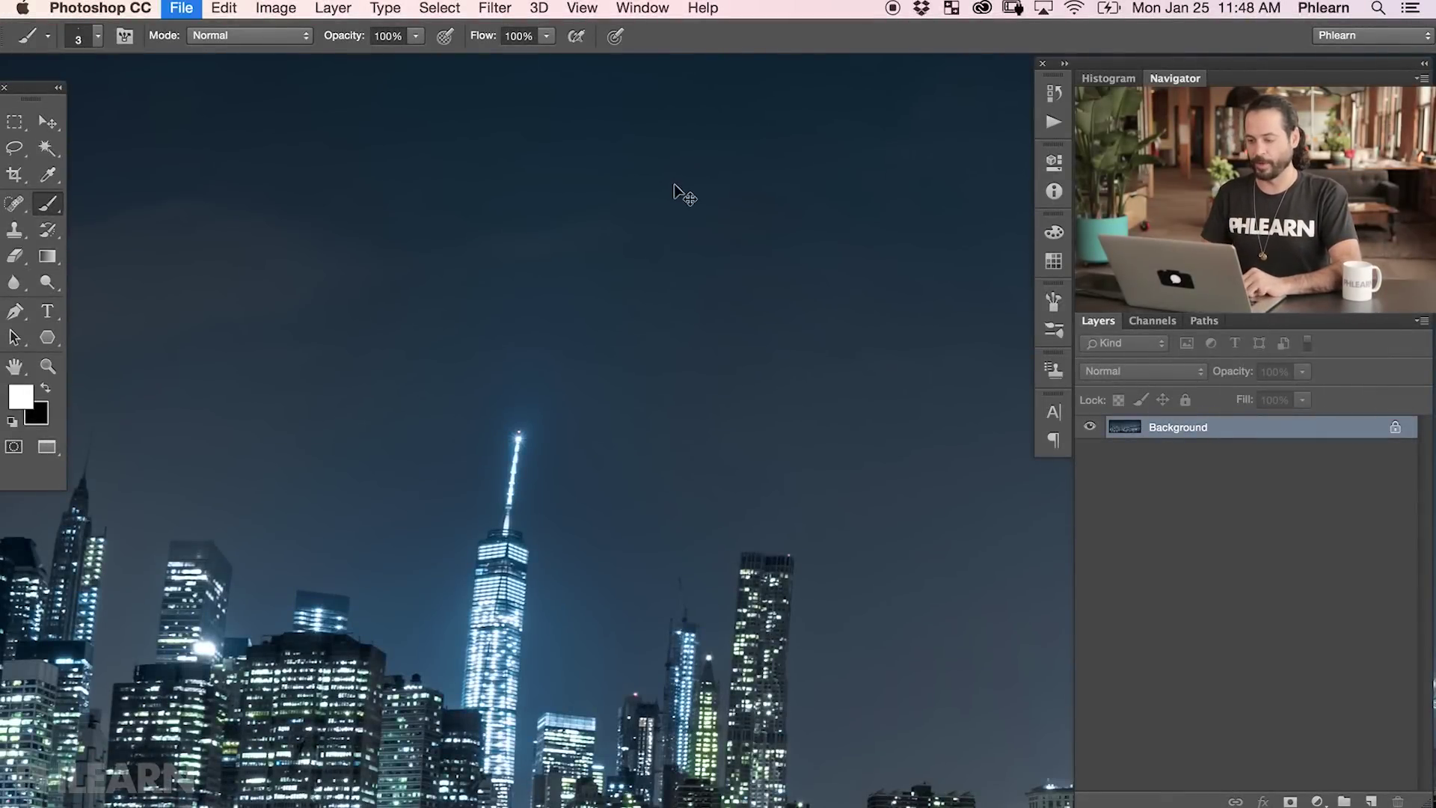
double_click(533, 320)
type("500")
key("Tab")
type("500")
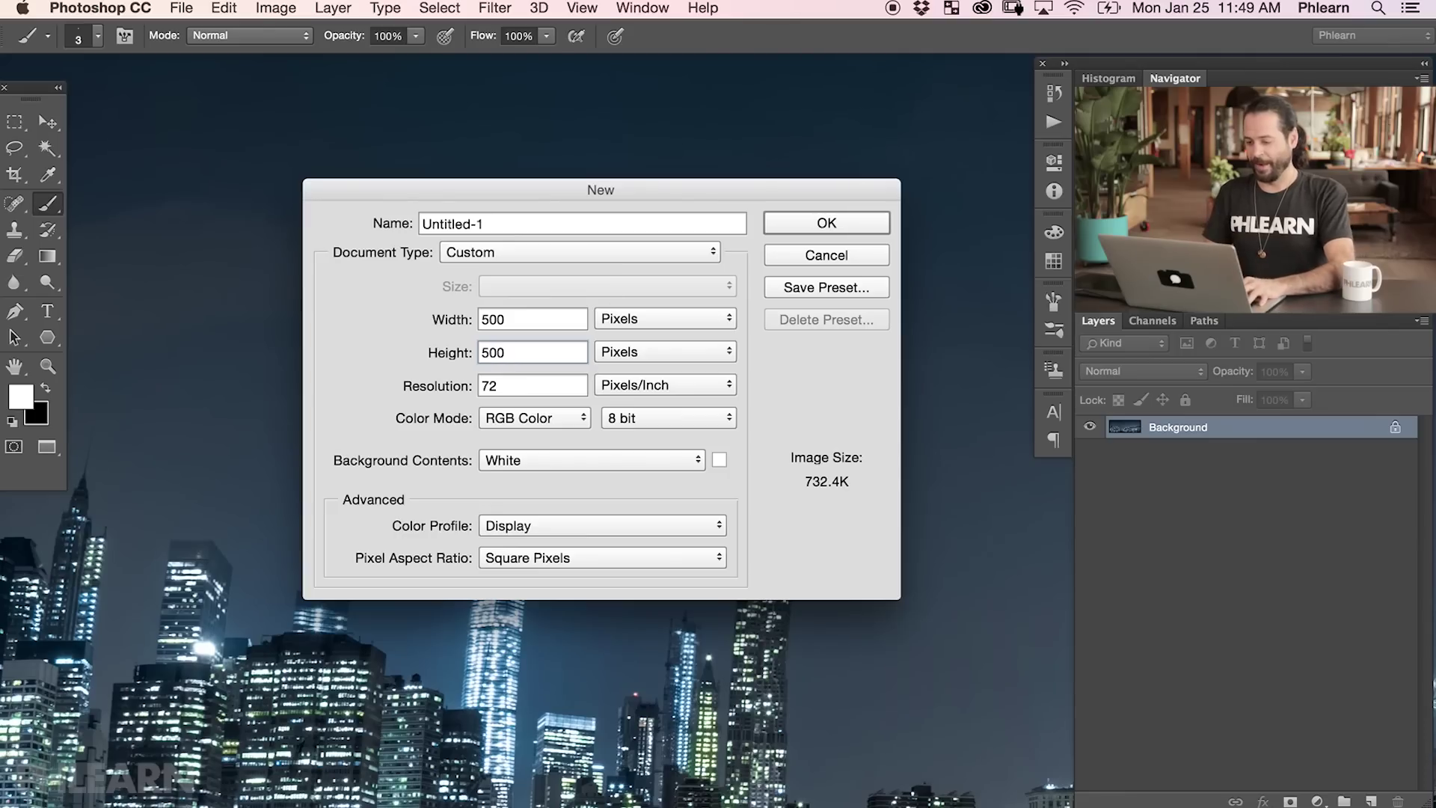
left_click(825, 223)
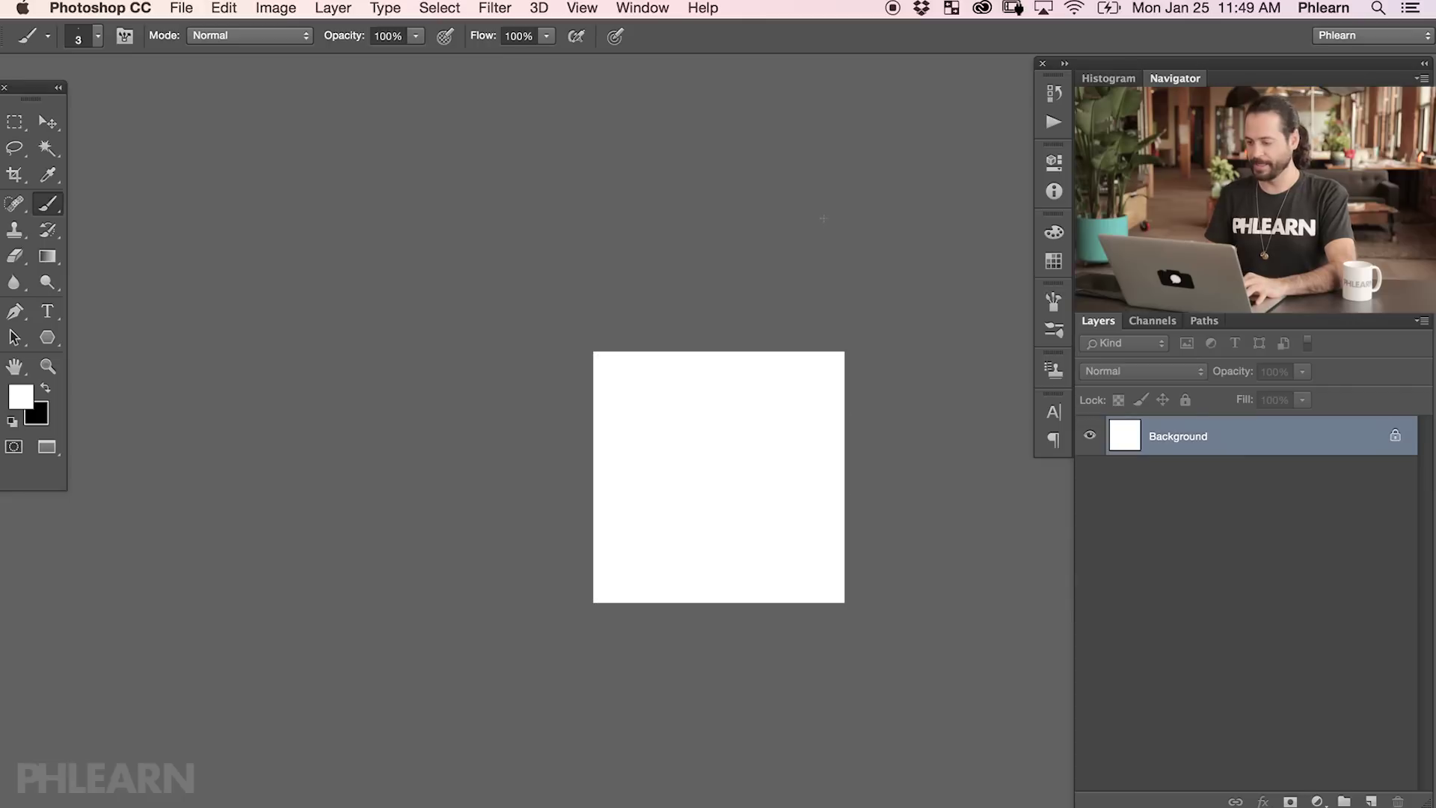
Step: Paint two black dots with a 70% hardness brush: 6 px in the canvas's lower-left corner and 3 px in its upper-right corner
key("super+plus")
key("super+plus")
key("super+minus")
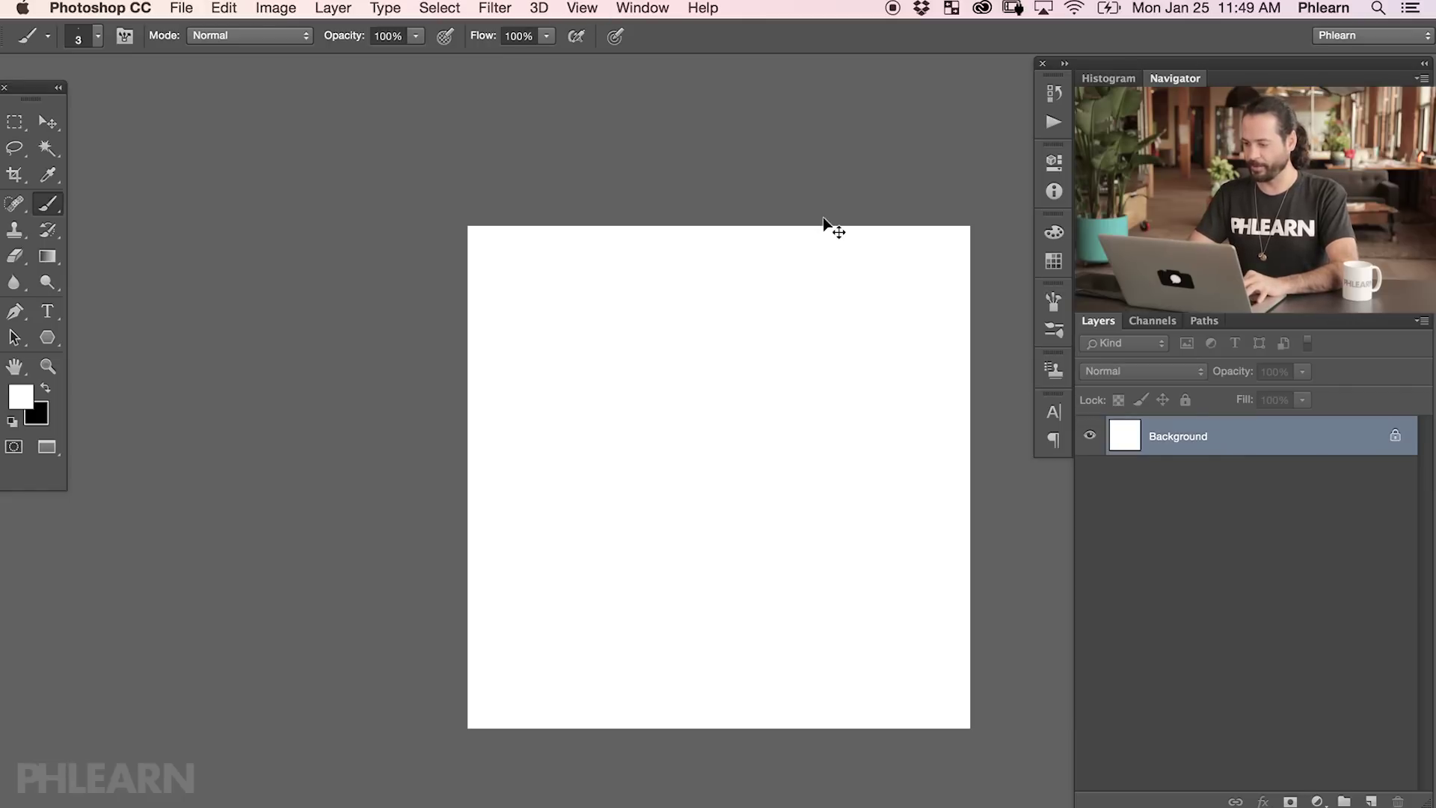
left_click_drag(769, 362, 410, 323)
left_click_drag(314, 454, 558, 484)
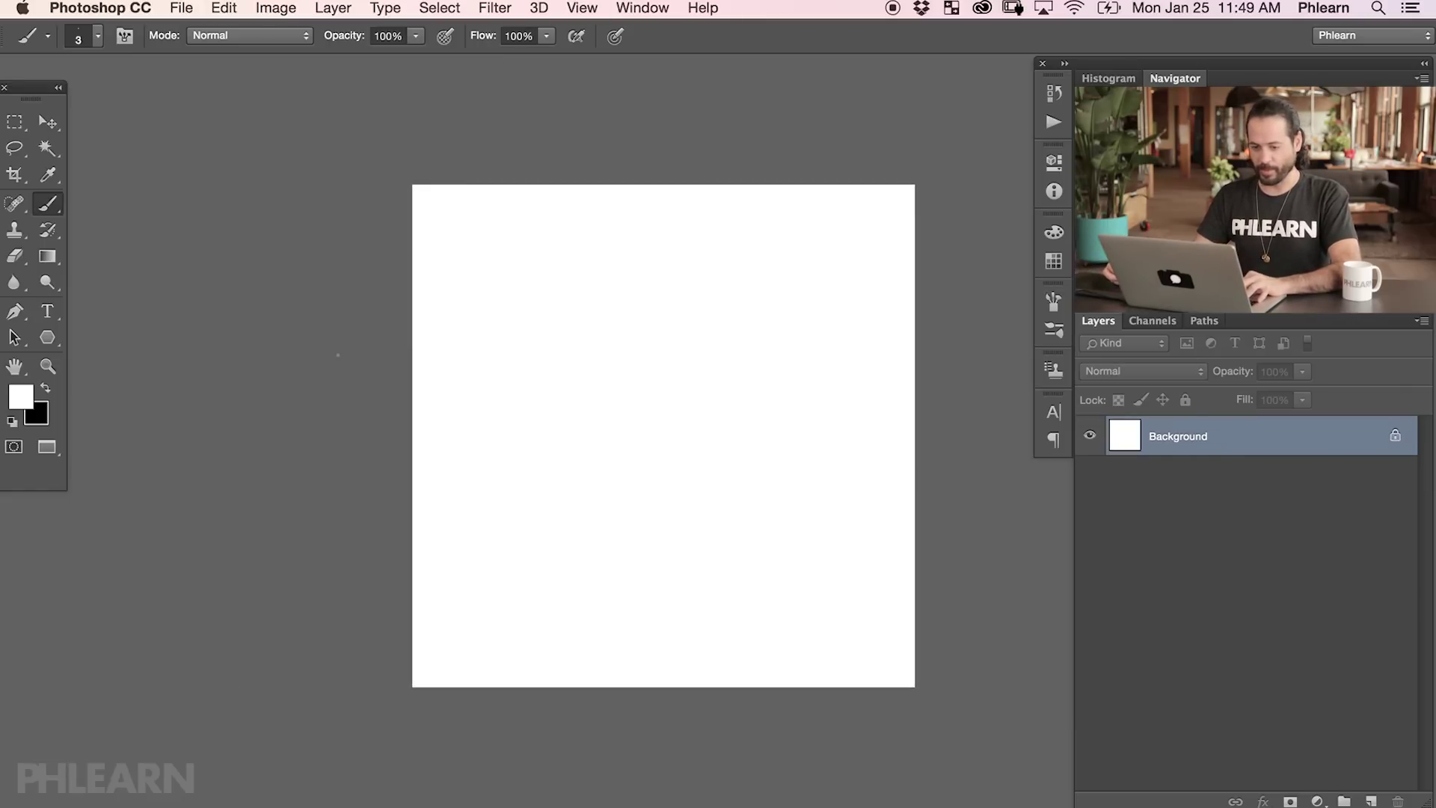
left_click(45, 388)
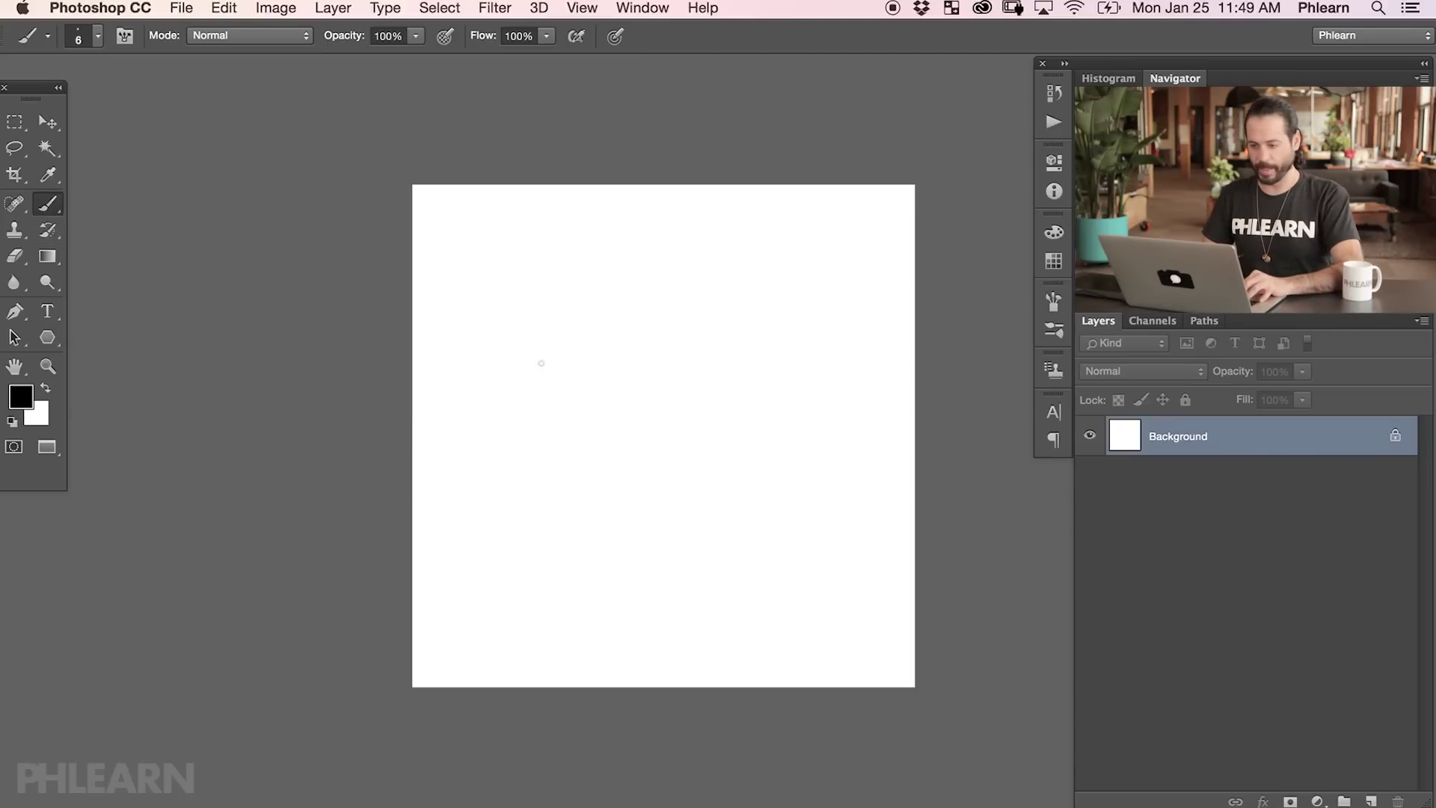
right_click(584, 398)
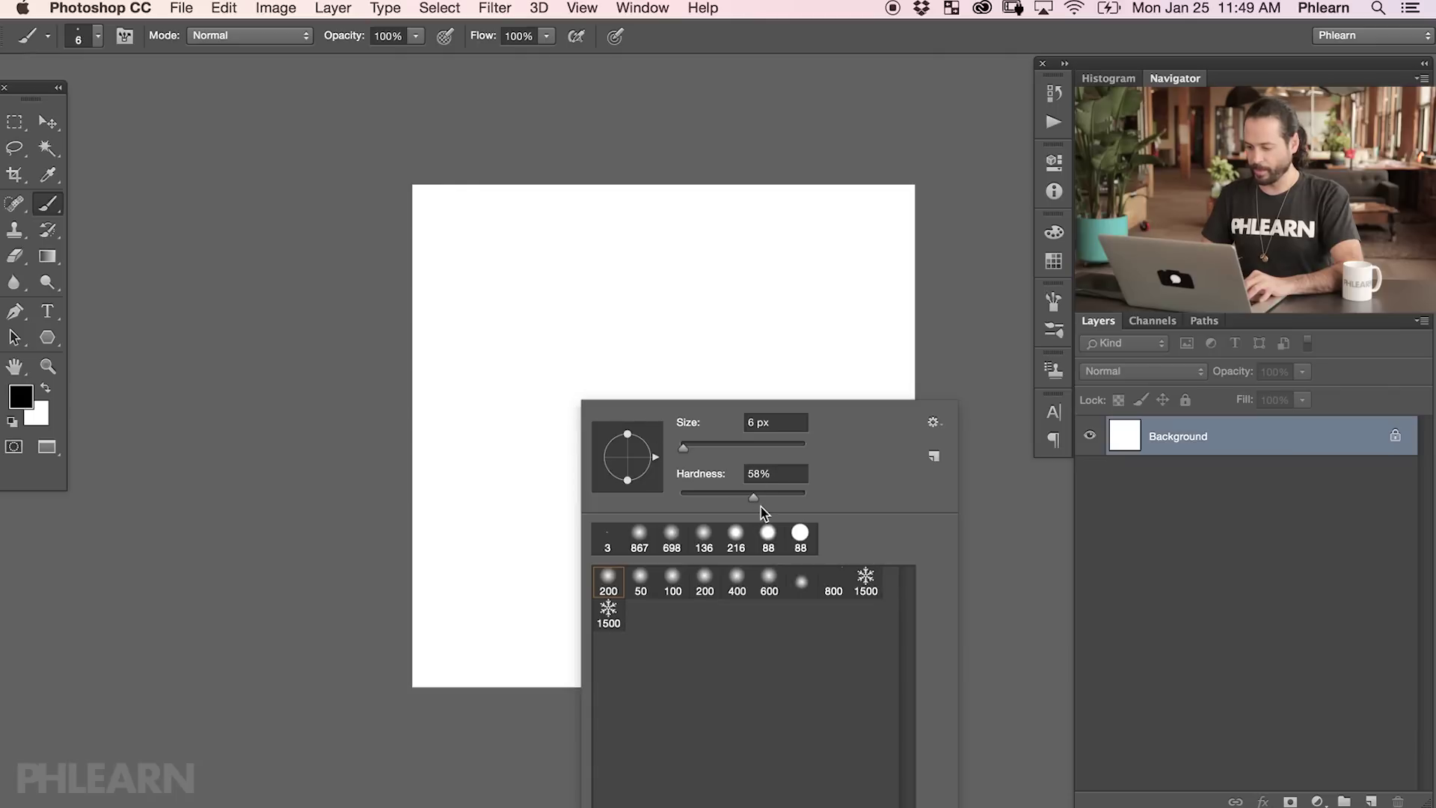
left_click_drag(760, 495, 767, 496)
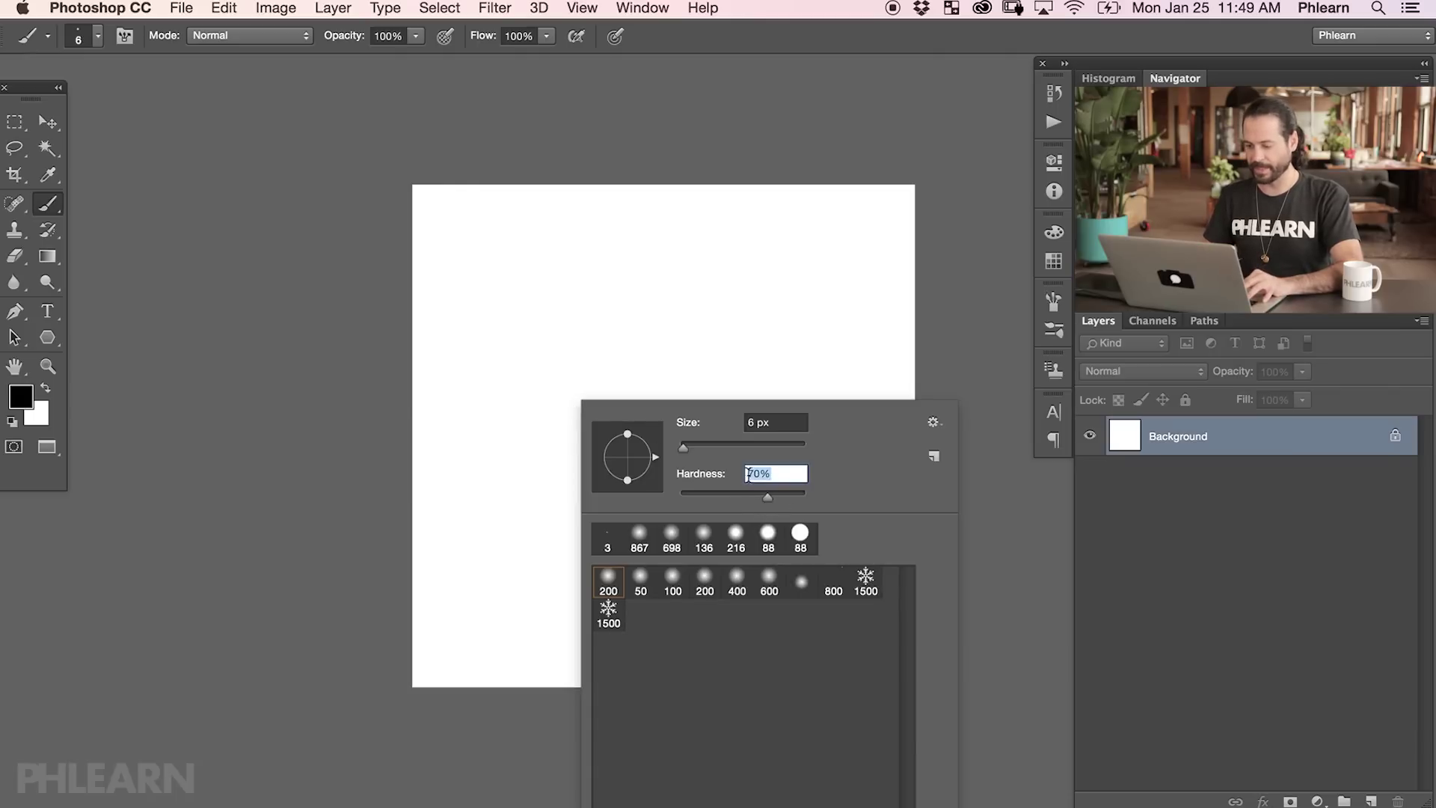
left_click(654, 384)
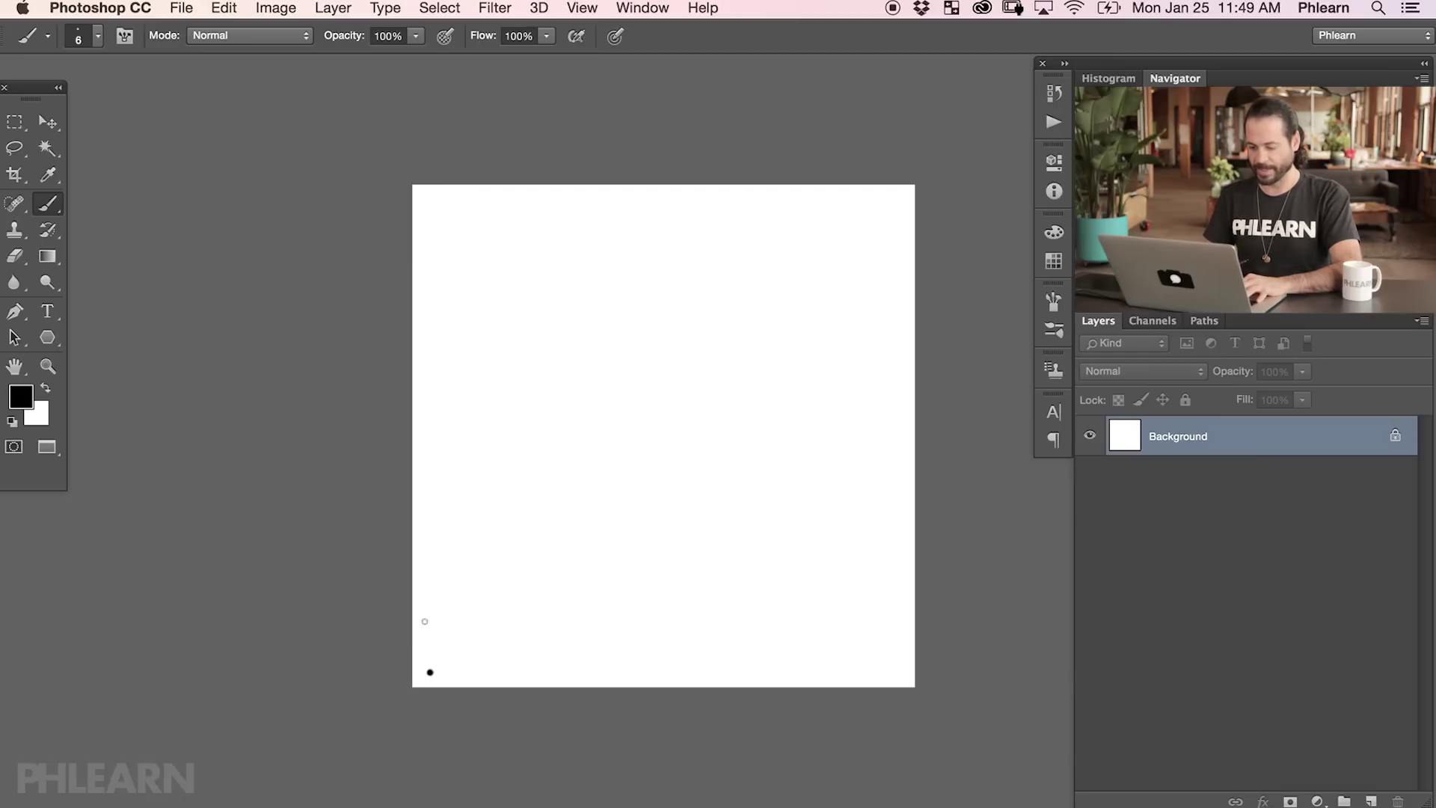
key("bracketleft")
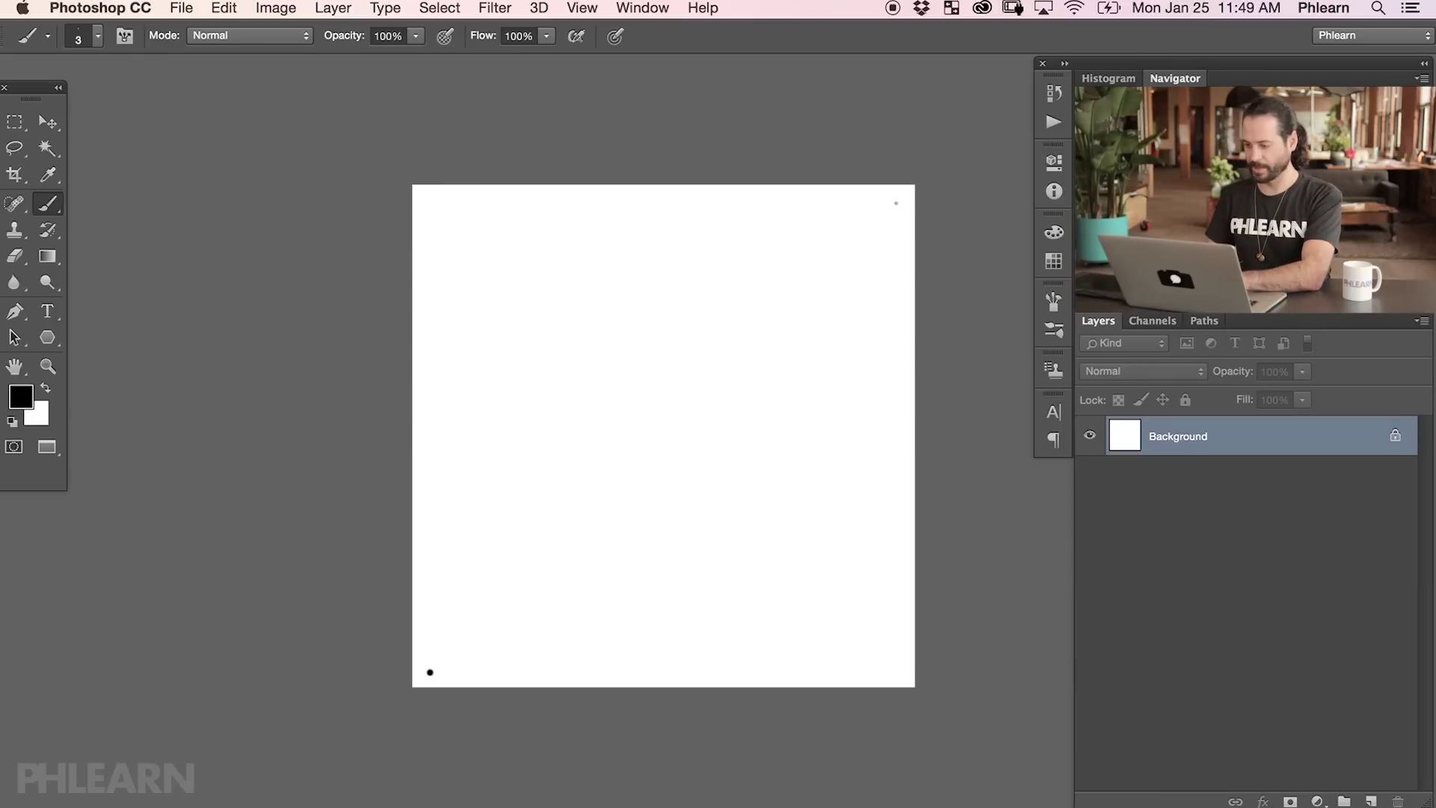
left_click(896, 203)
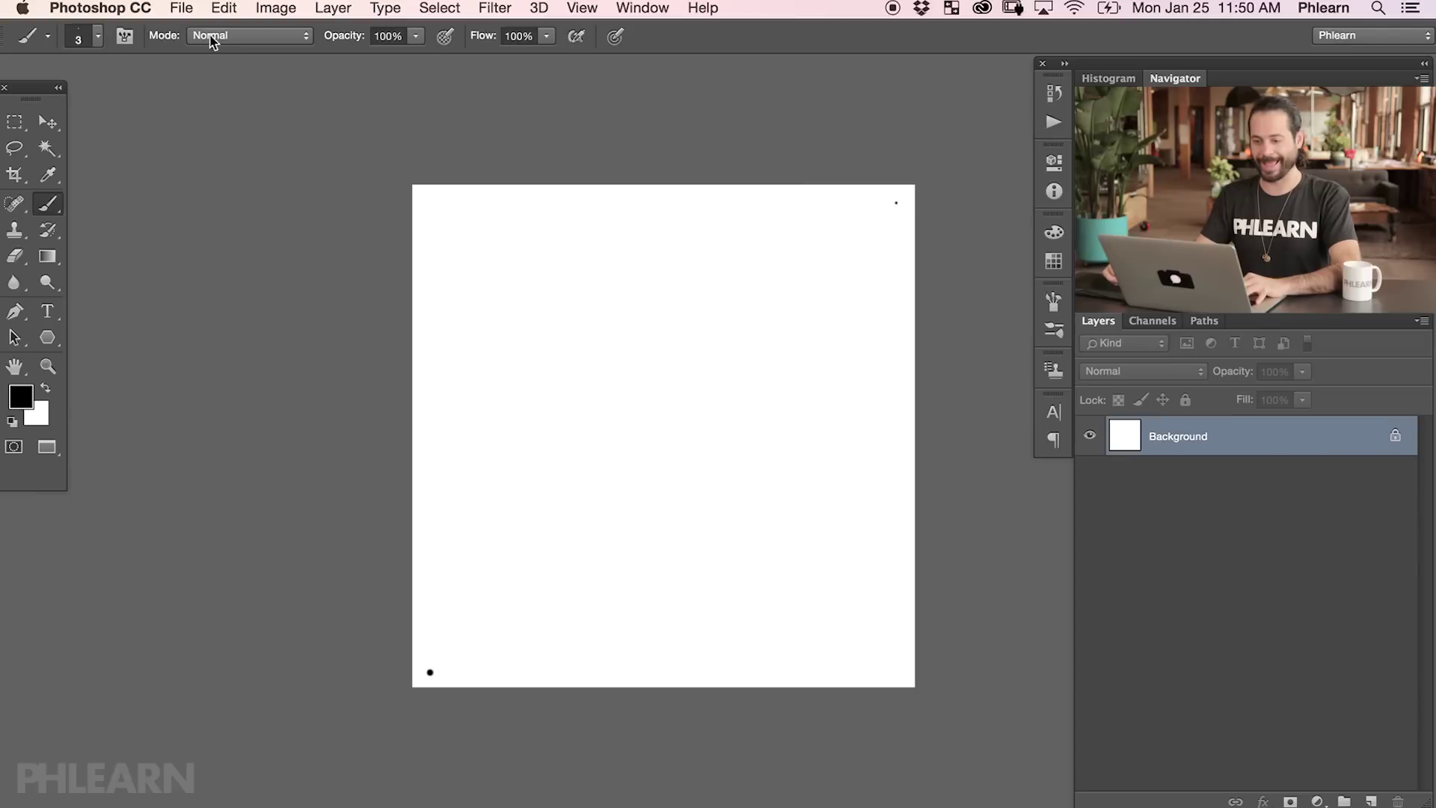
Step: Define the two-dot canvas as a brush preset named PhlearnStar1
left_click(223, 8)
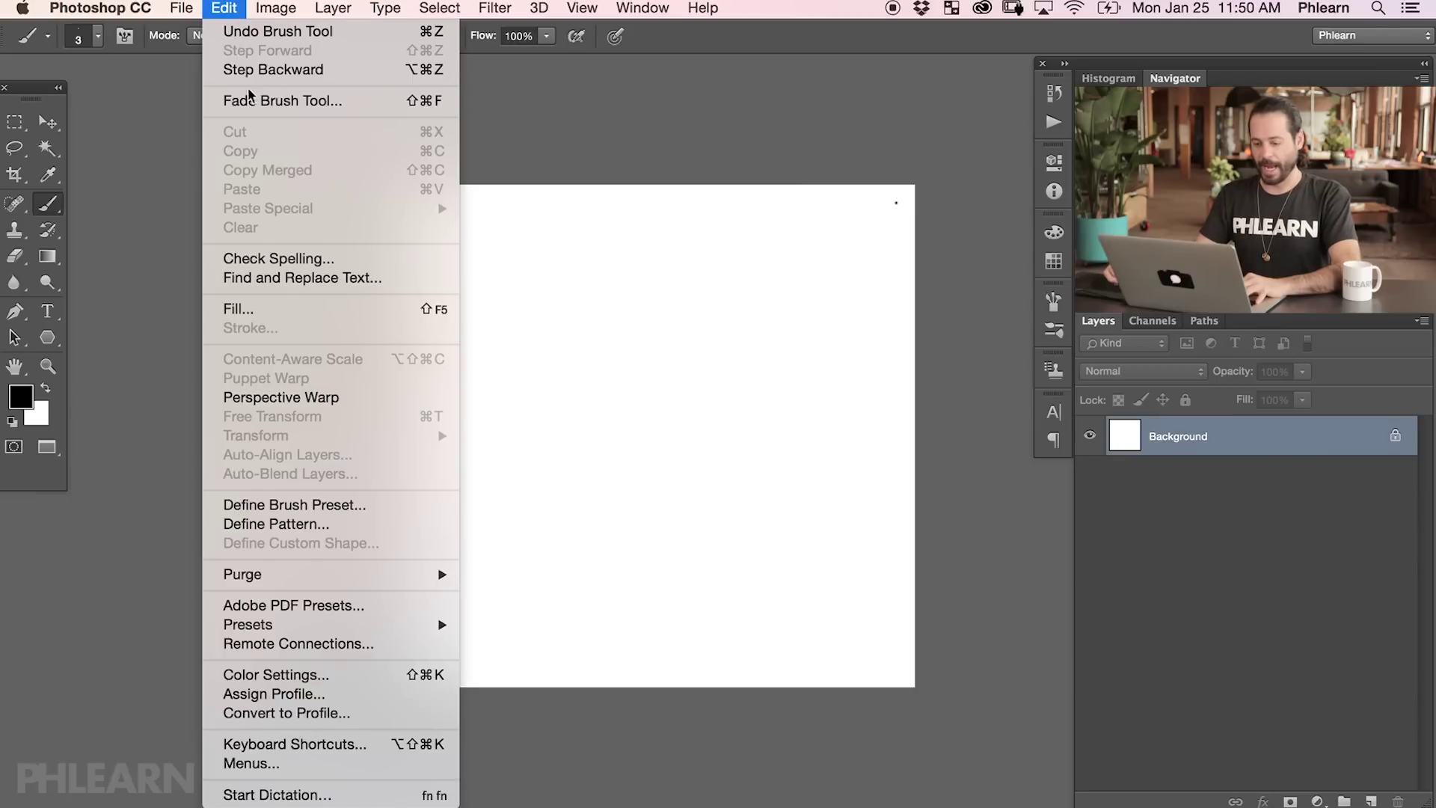
left_click(354, 505)
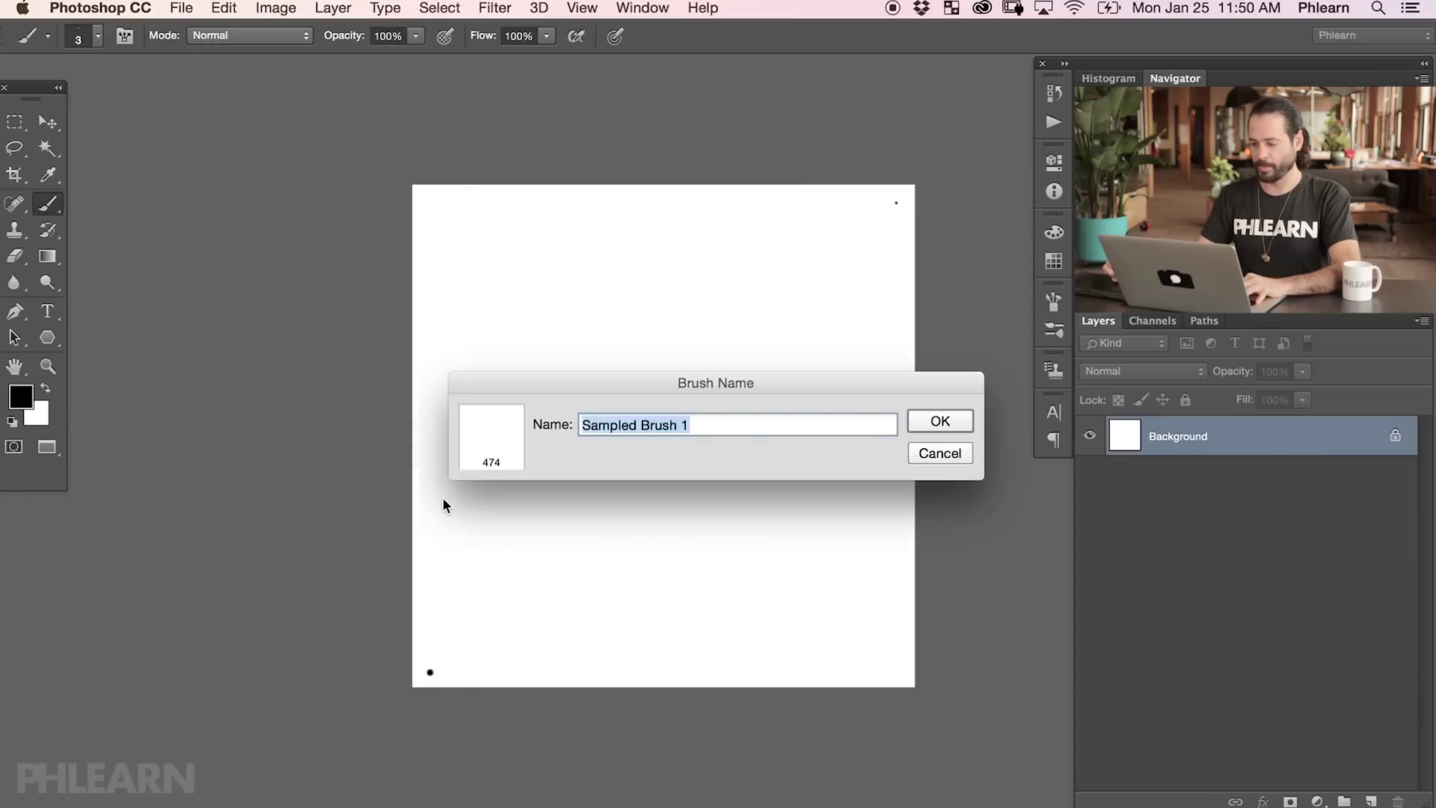
type("PhlearnStar1")
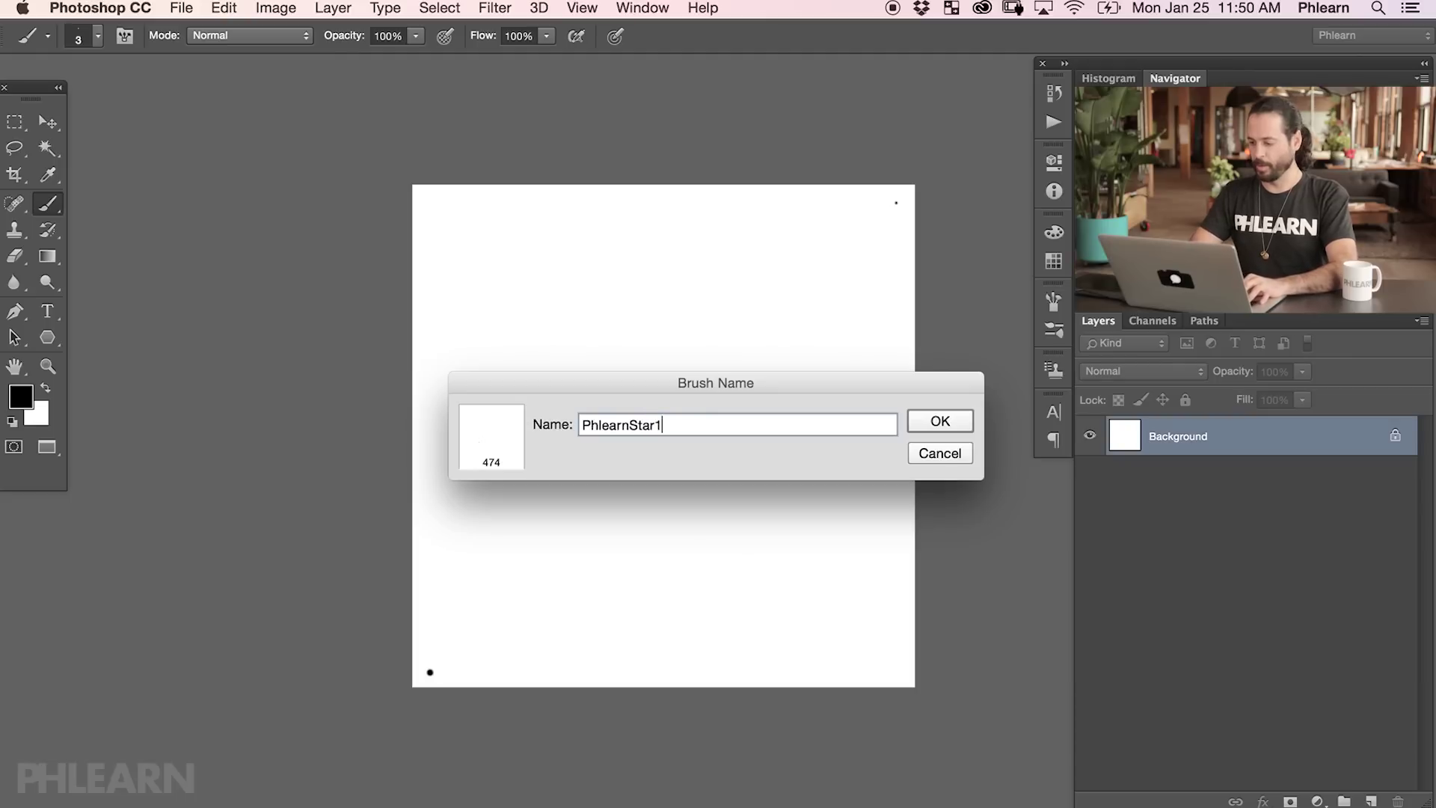
key("Return")
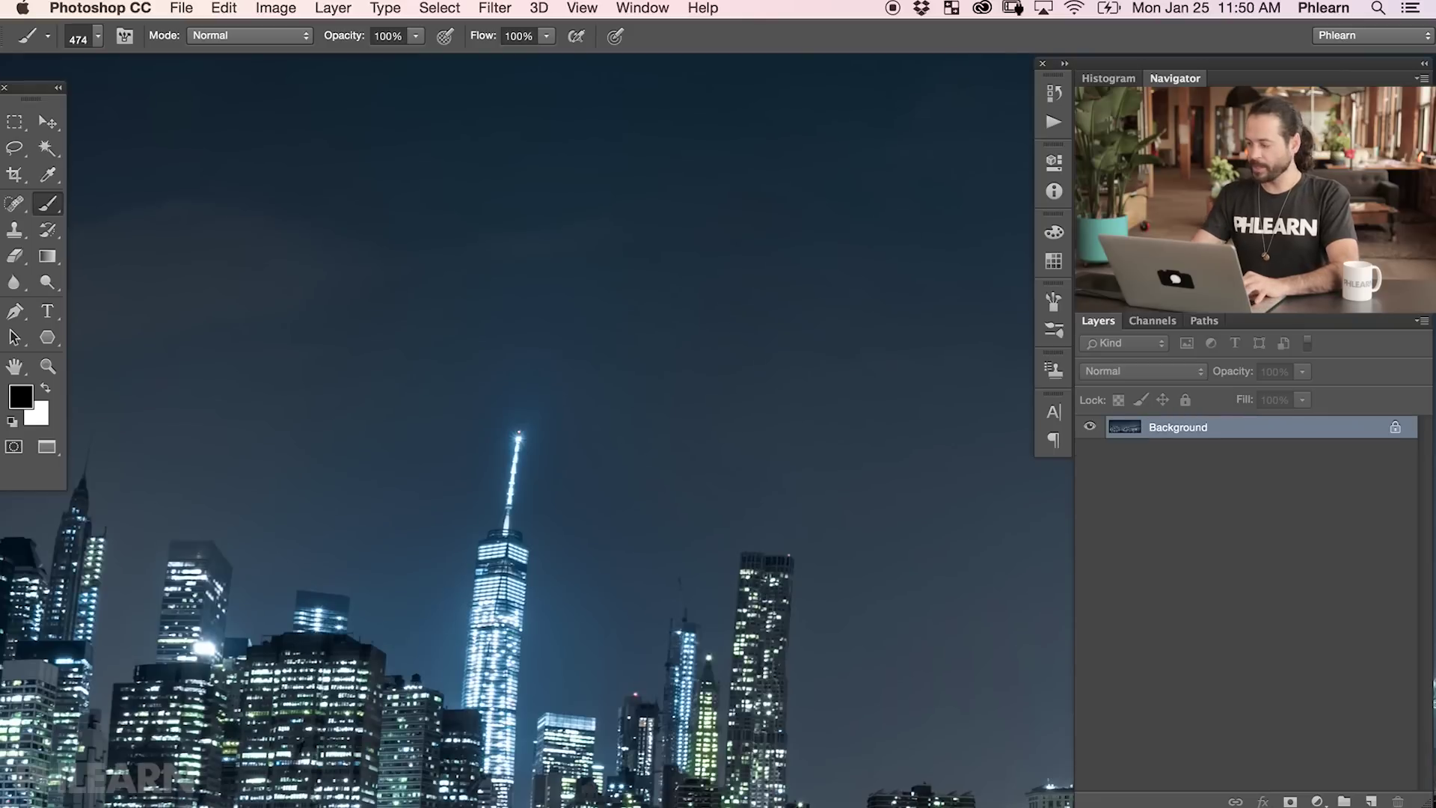
Step: Return to the night skyline photo and check the PhlearnStar1 brush among the available brush tips
key("super+minus")
left_click_drag(485, 217, 350, 173)
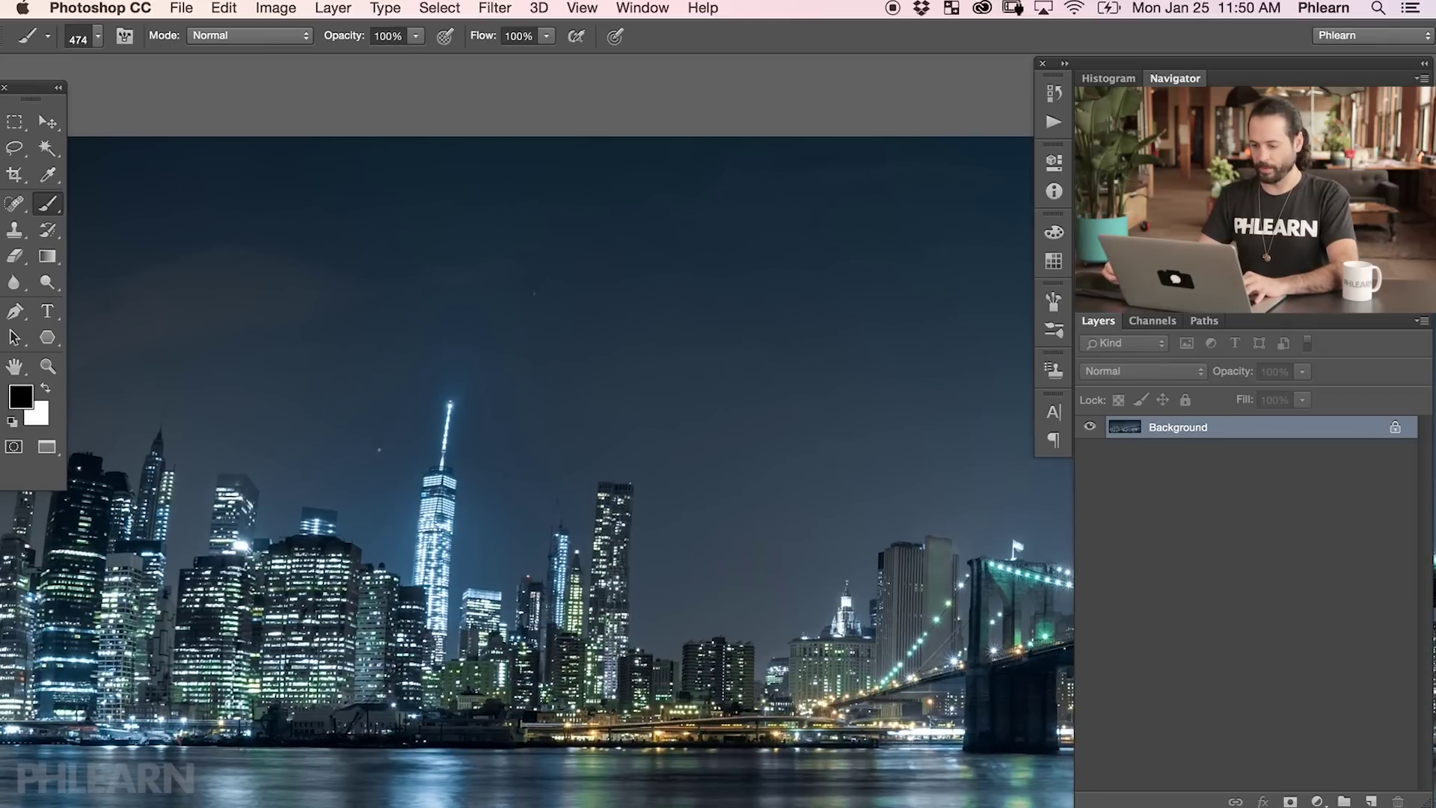
left_click_drag(511, 416, 491, 371)
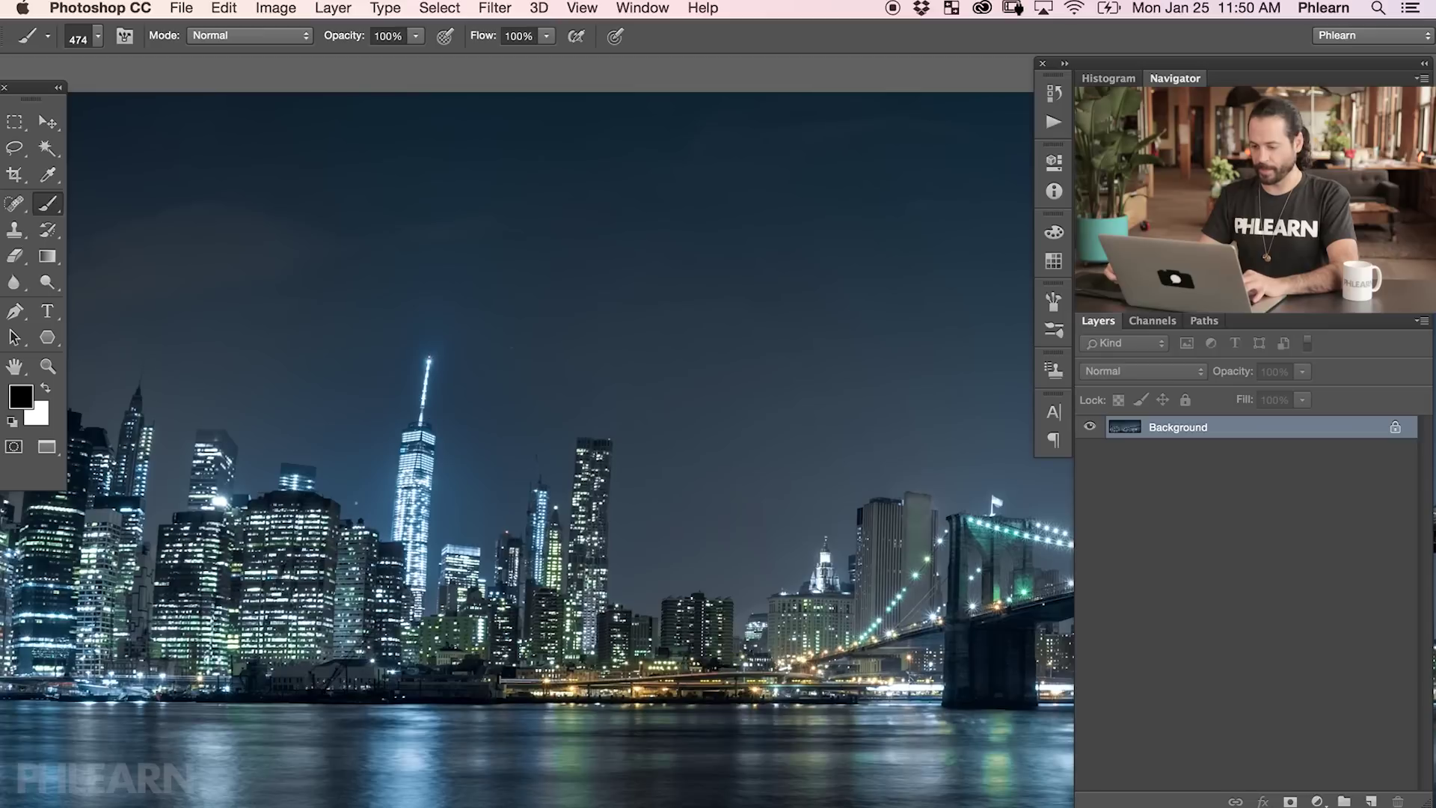
right_click(464, 408)
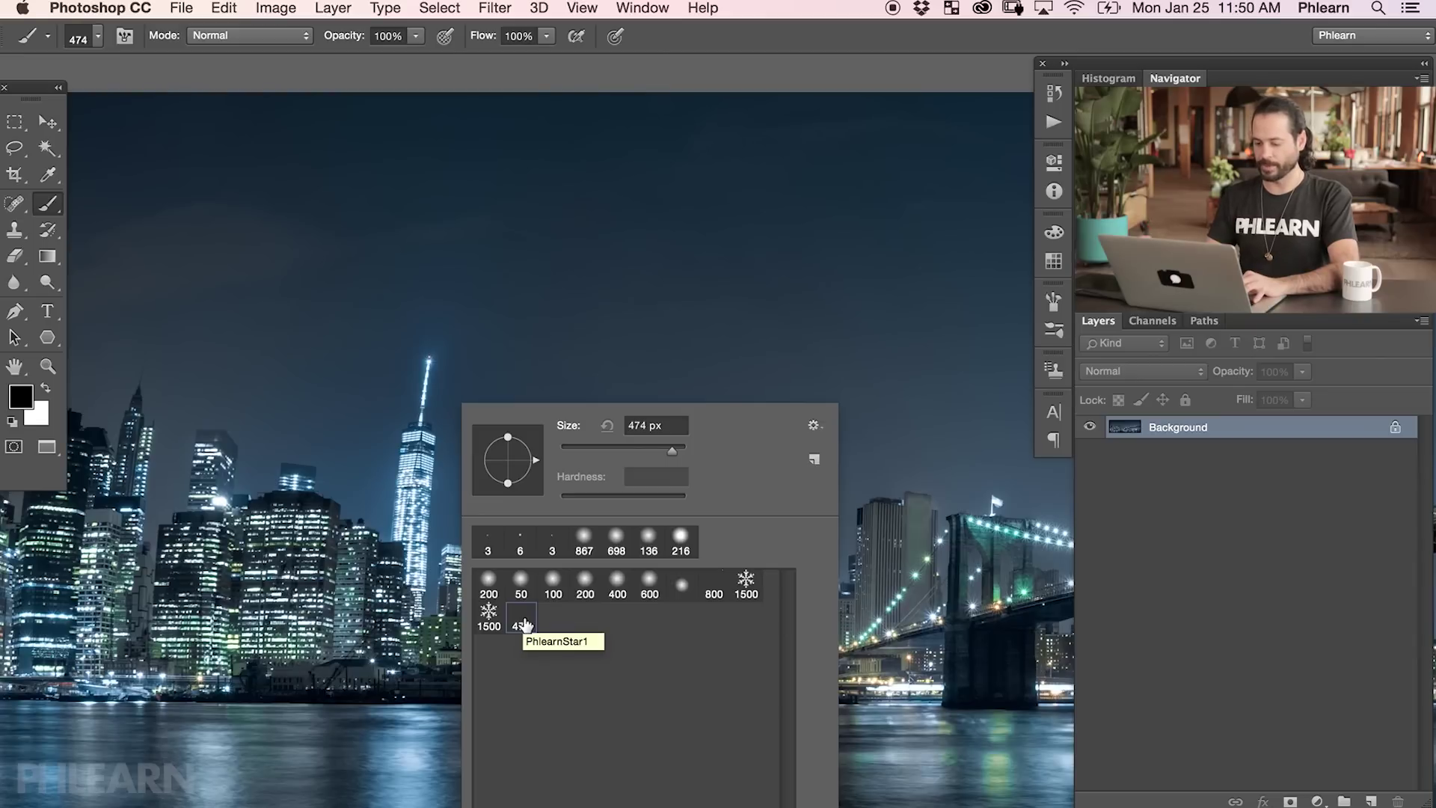
left_click(436, 144)
scroll(596, 374, "up", 3)
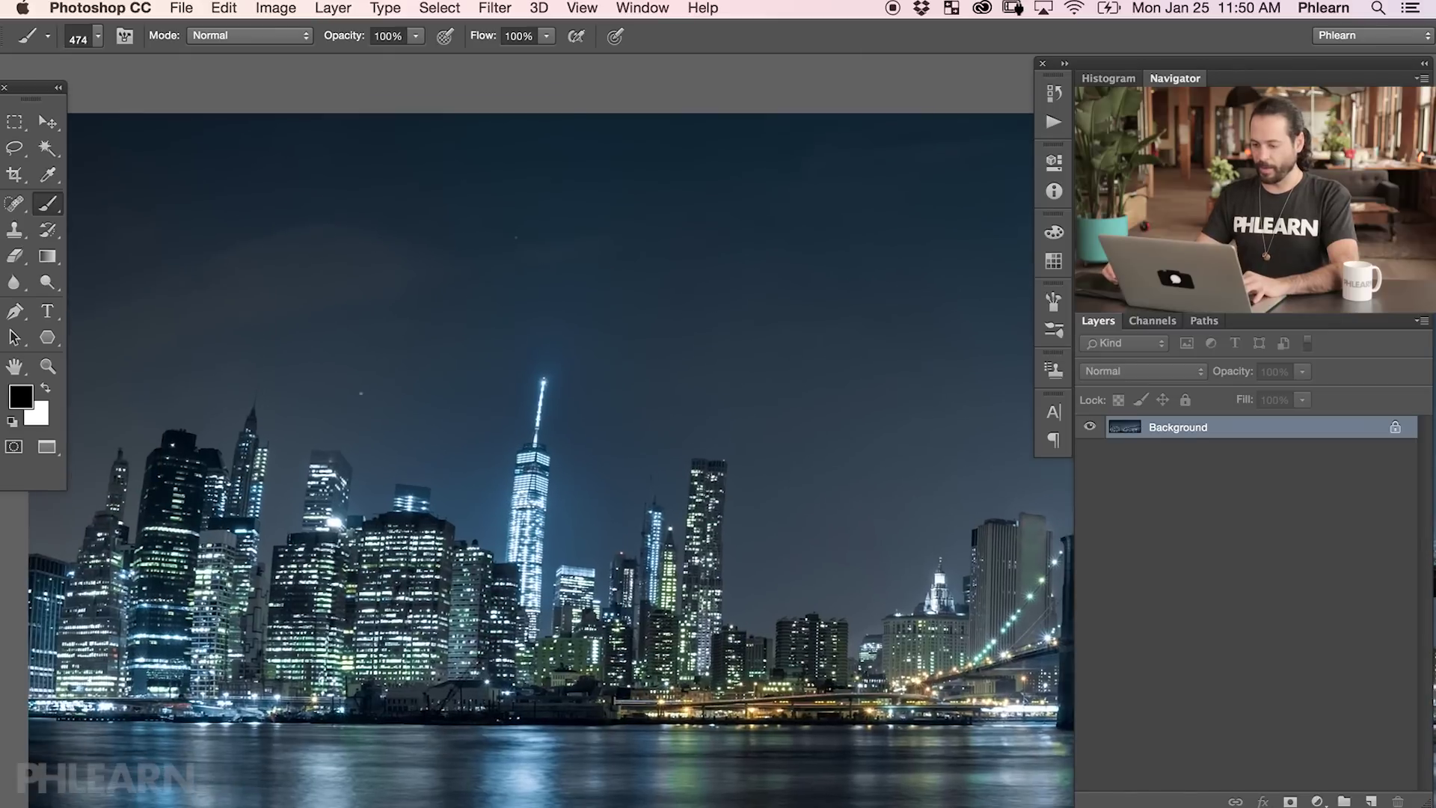
Step: Add a new layer above the Background and try the star brush across the sky in white, undoing the test stroke
key("super+shift+alt+n")
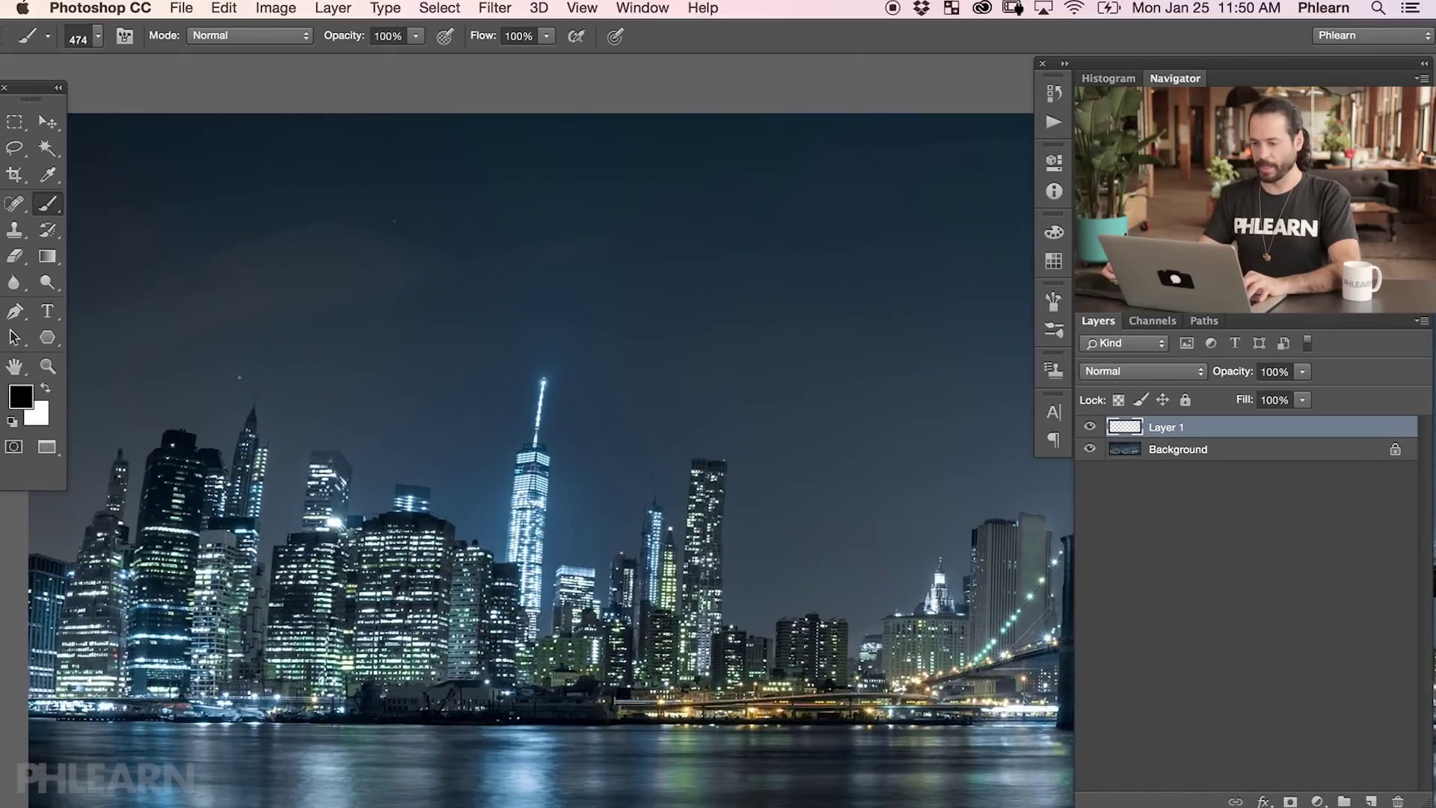
key("x")
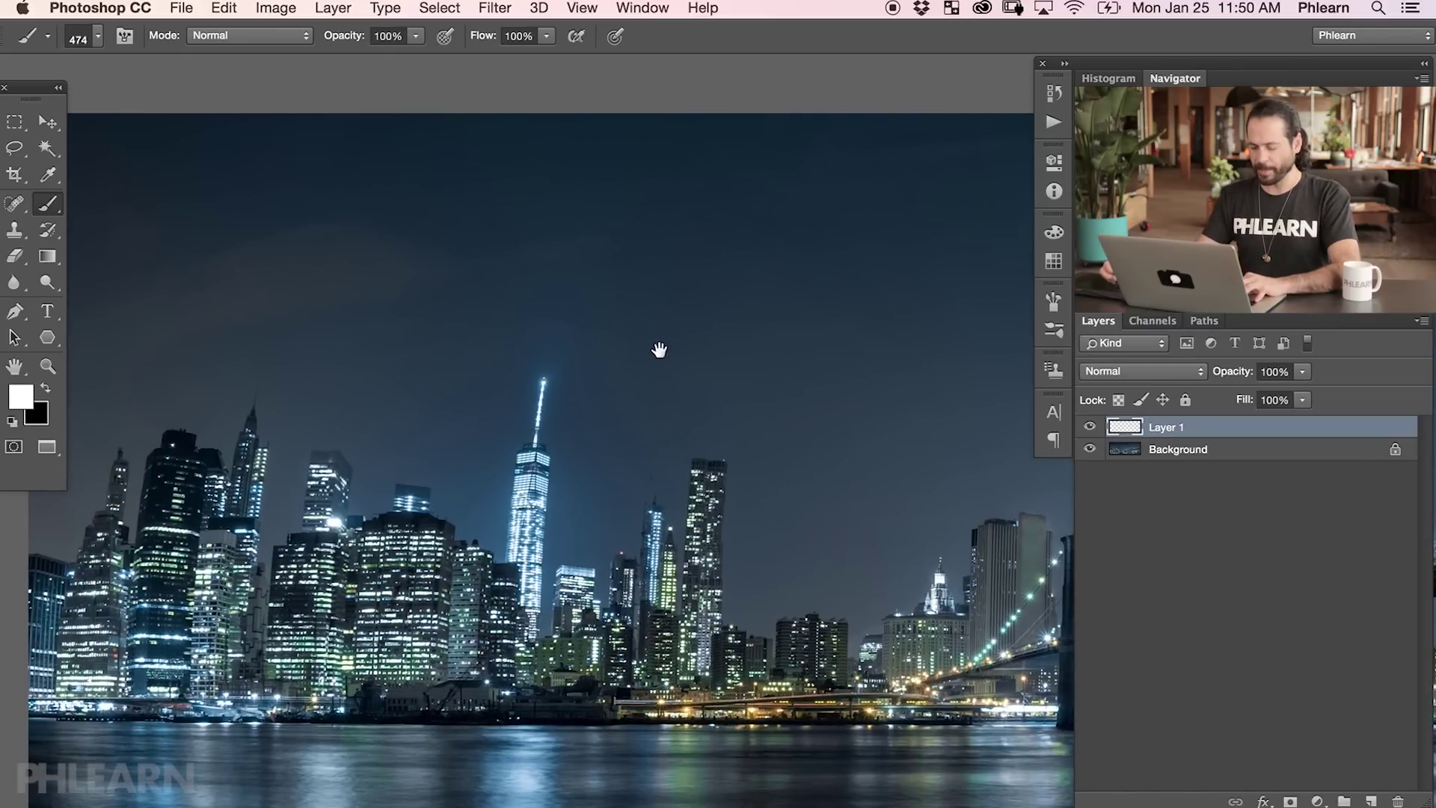
scroll(658, 347, "right", 3)
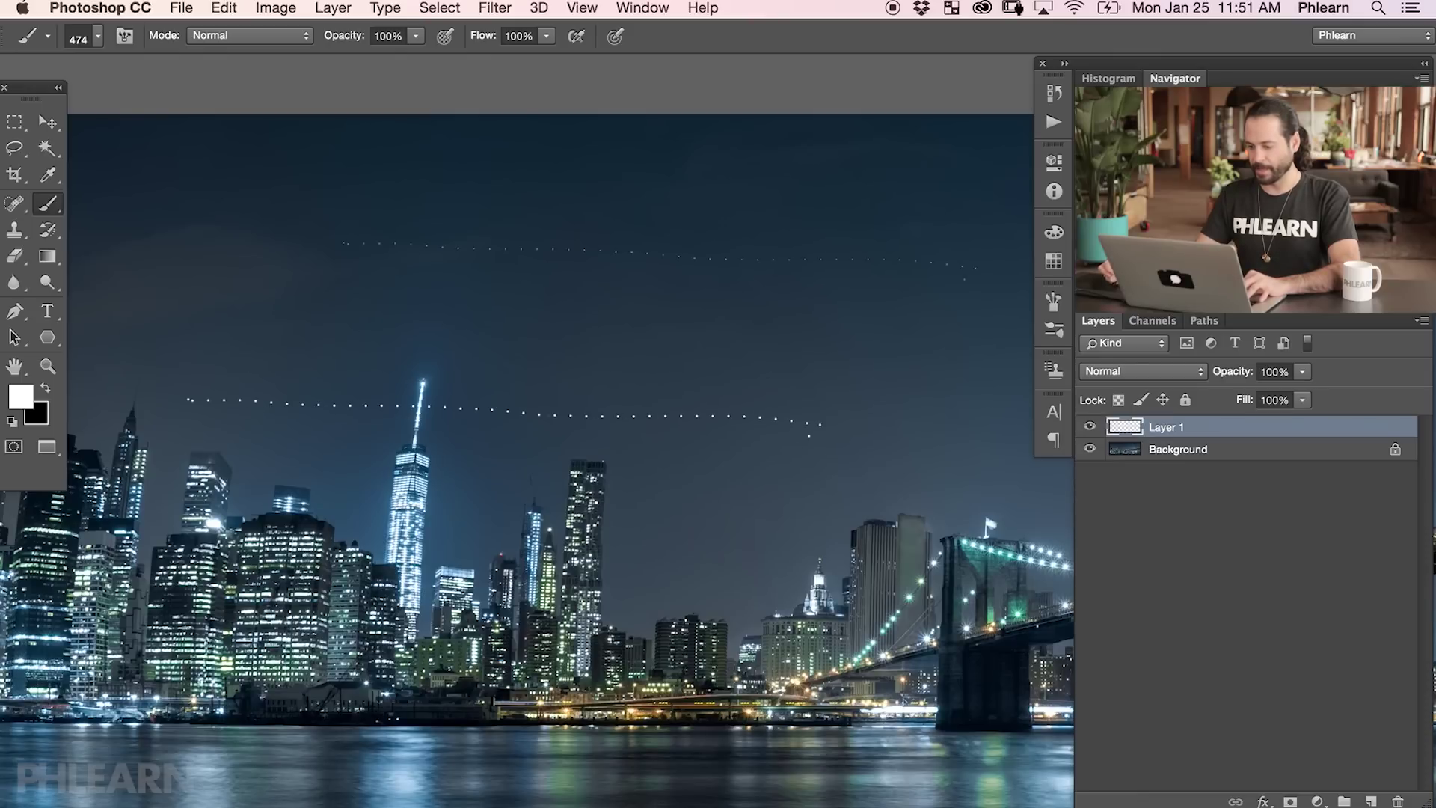
key("super+z")
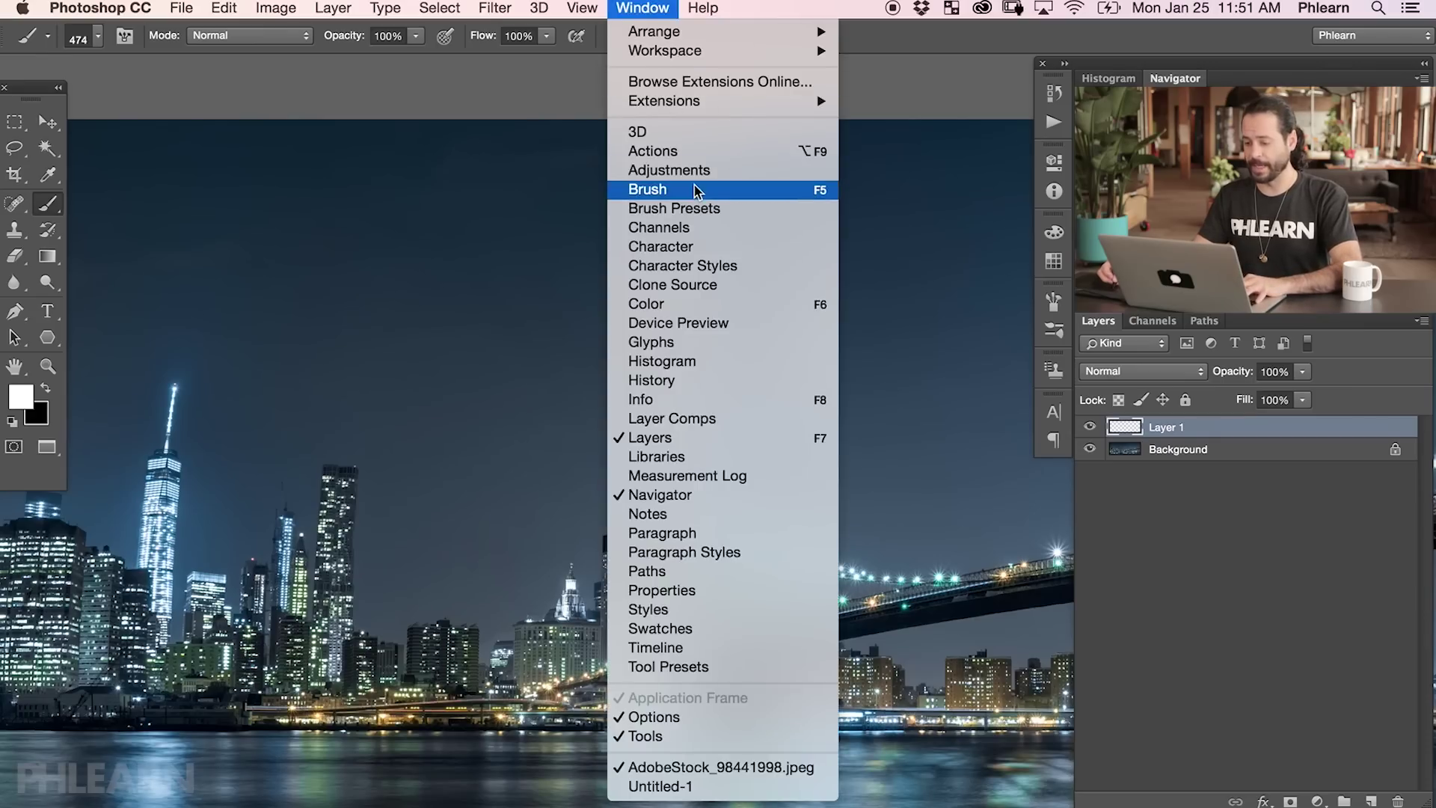
Step: Open the brush settings as a floating window beside the toolbox and remove the test stroke from the sky
left_click(703, 189)
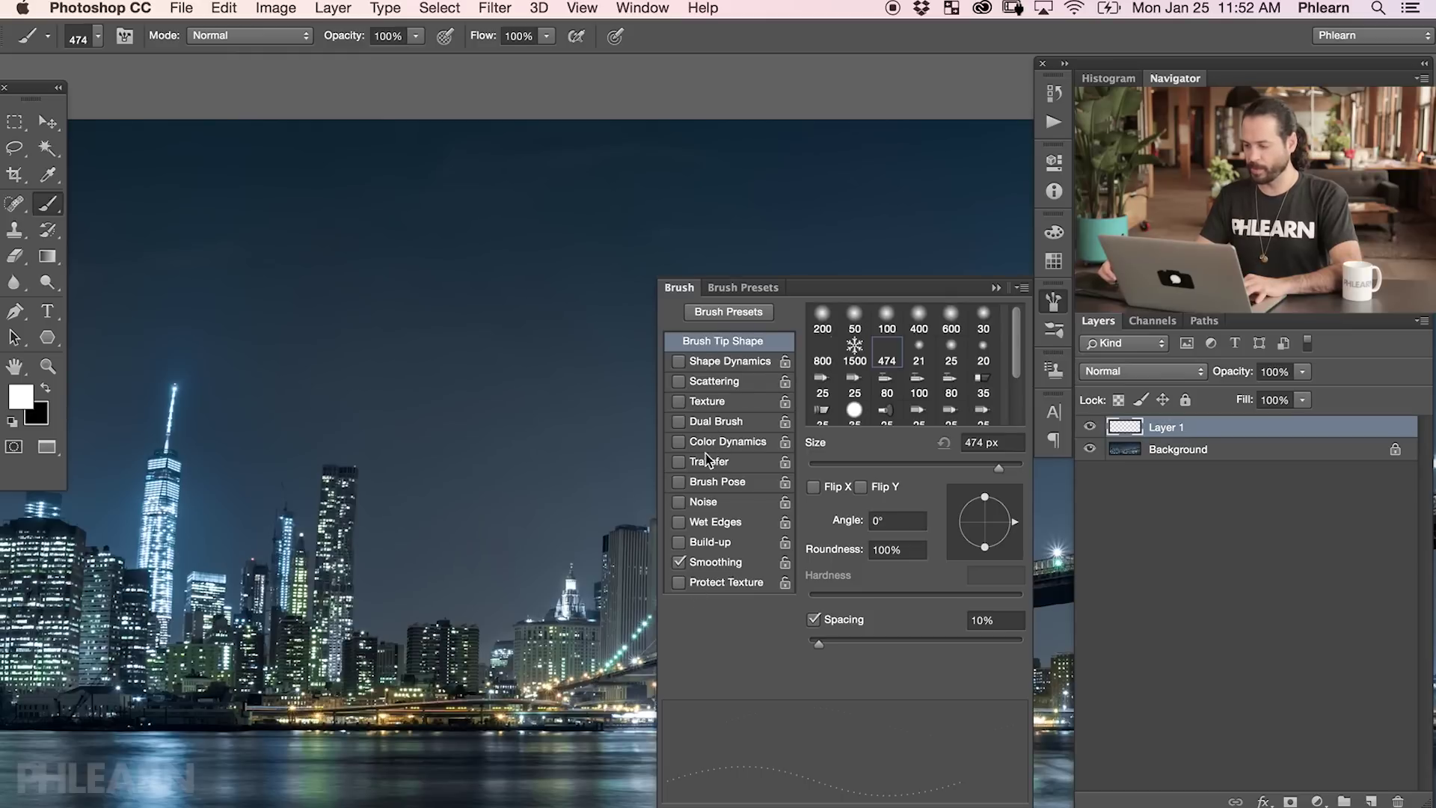
mouse_move(677, 288)
left_mouse_down()
mouse_move(608, 290)
mouse_move(222, 159)
mouse_move(126, 108)
left_mouse_up()
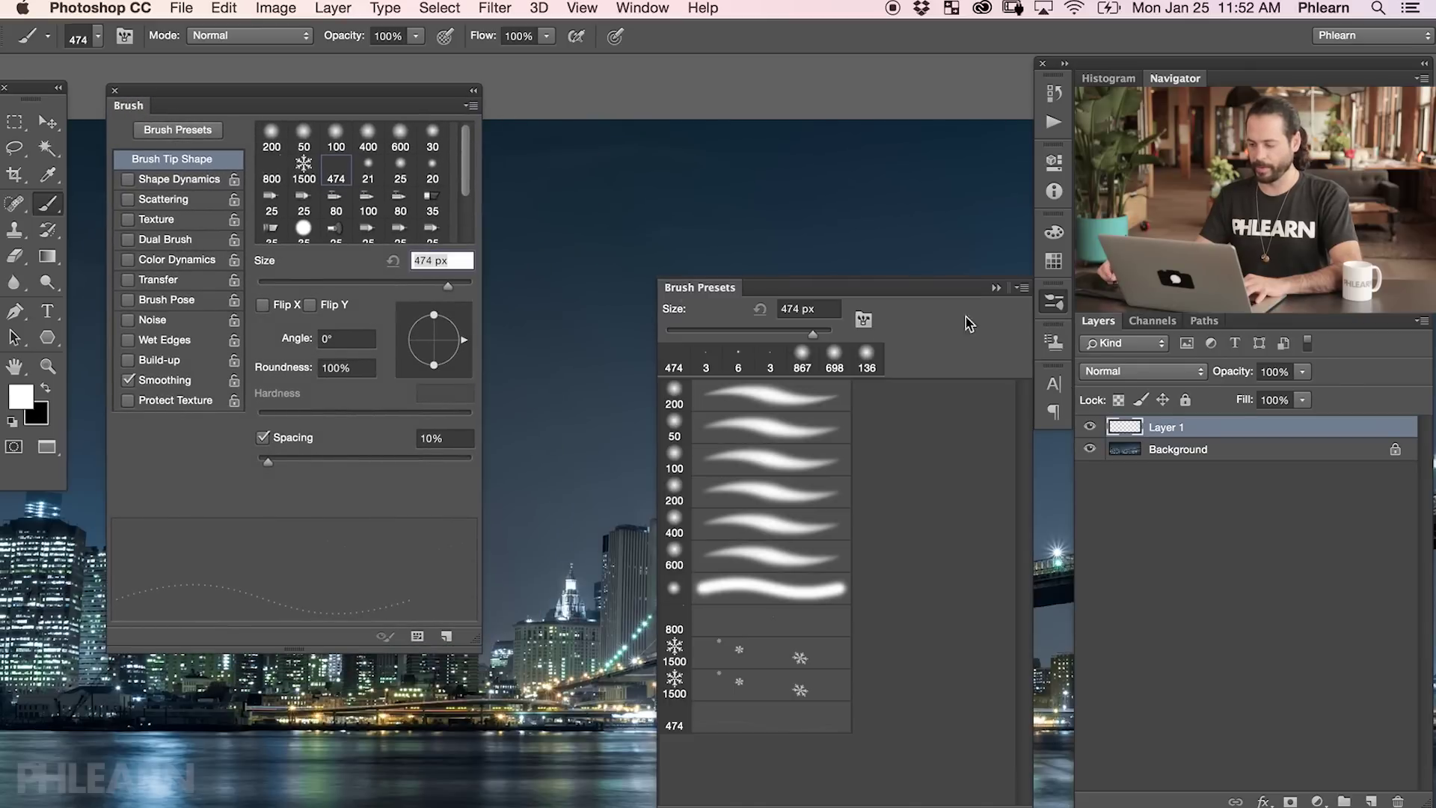
left_click(1053, 305)
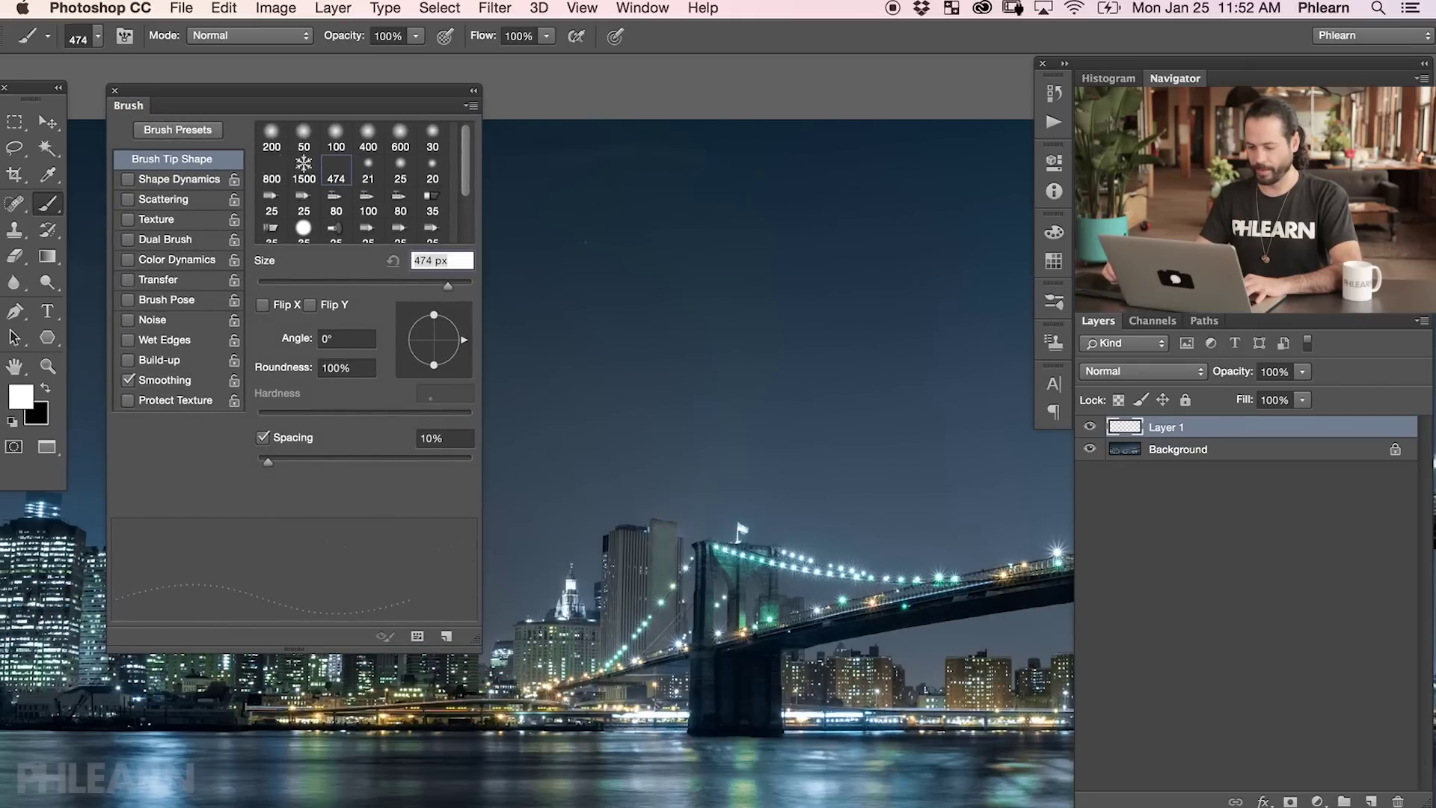
left_click_drag(404, 107, 381, 101)
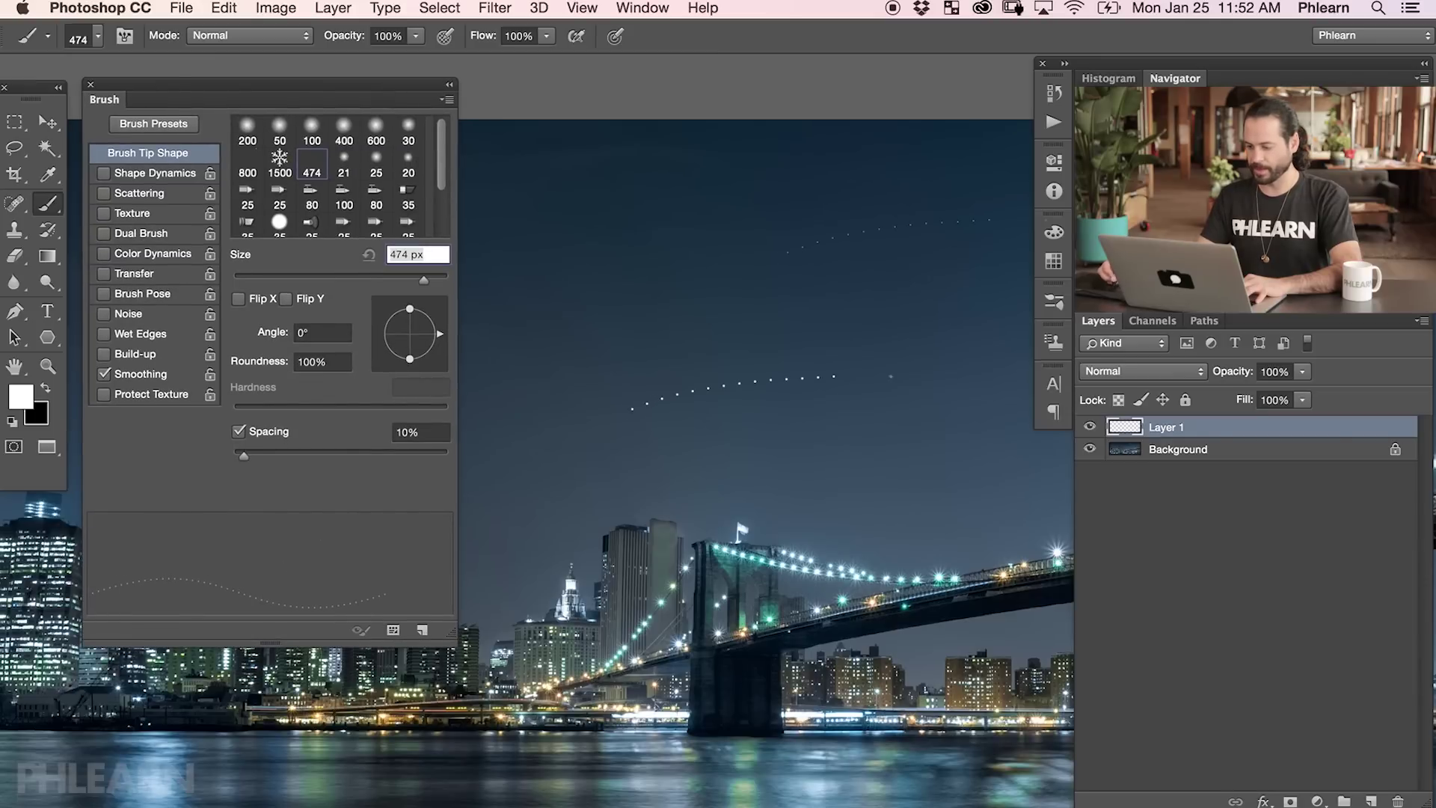
key("Delete")
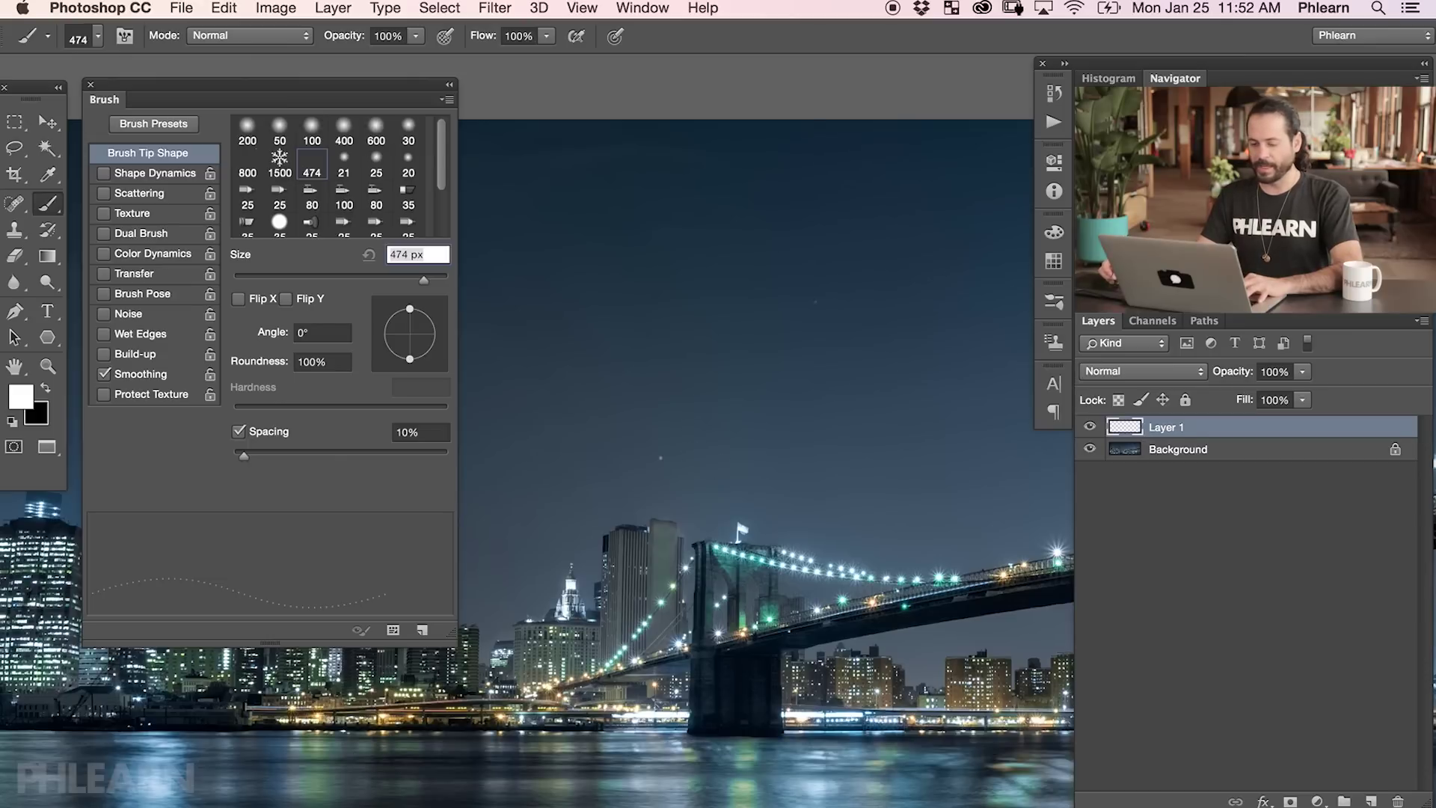
Step: Enable Shape Dynamics with 100% size jitter for the star brush, then test it over the sky and undo the strokes
left_click(135, 176)
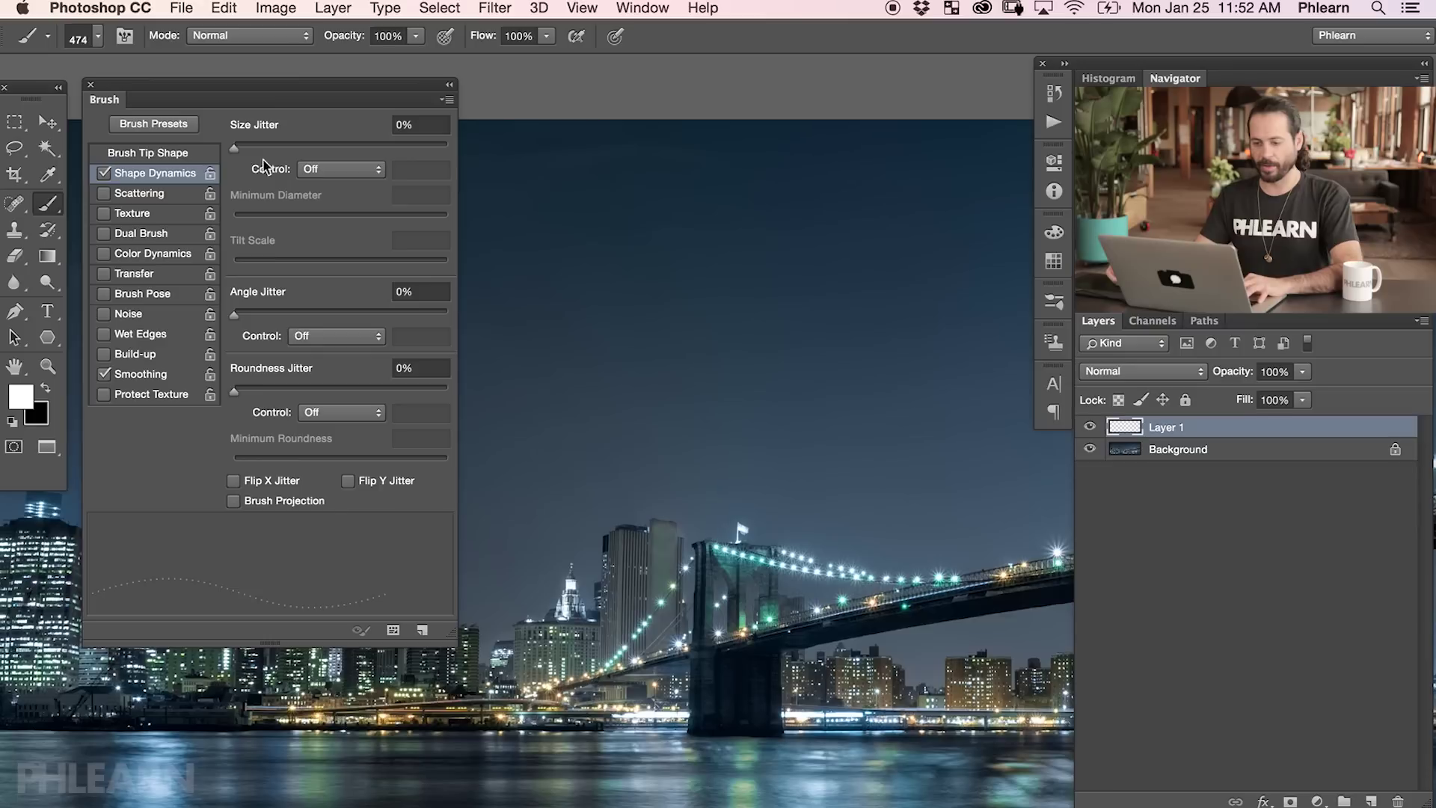
left_click_drag(246, 150, 497, 150)
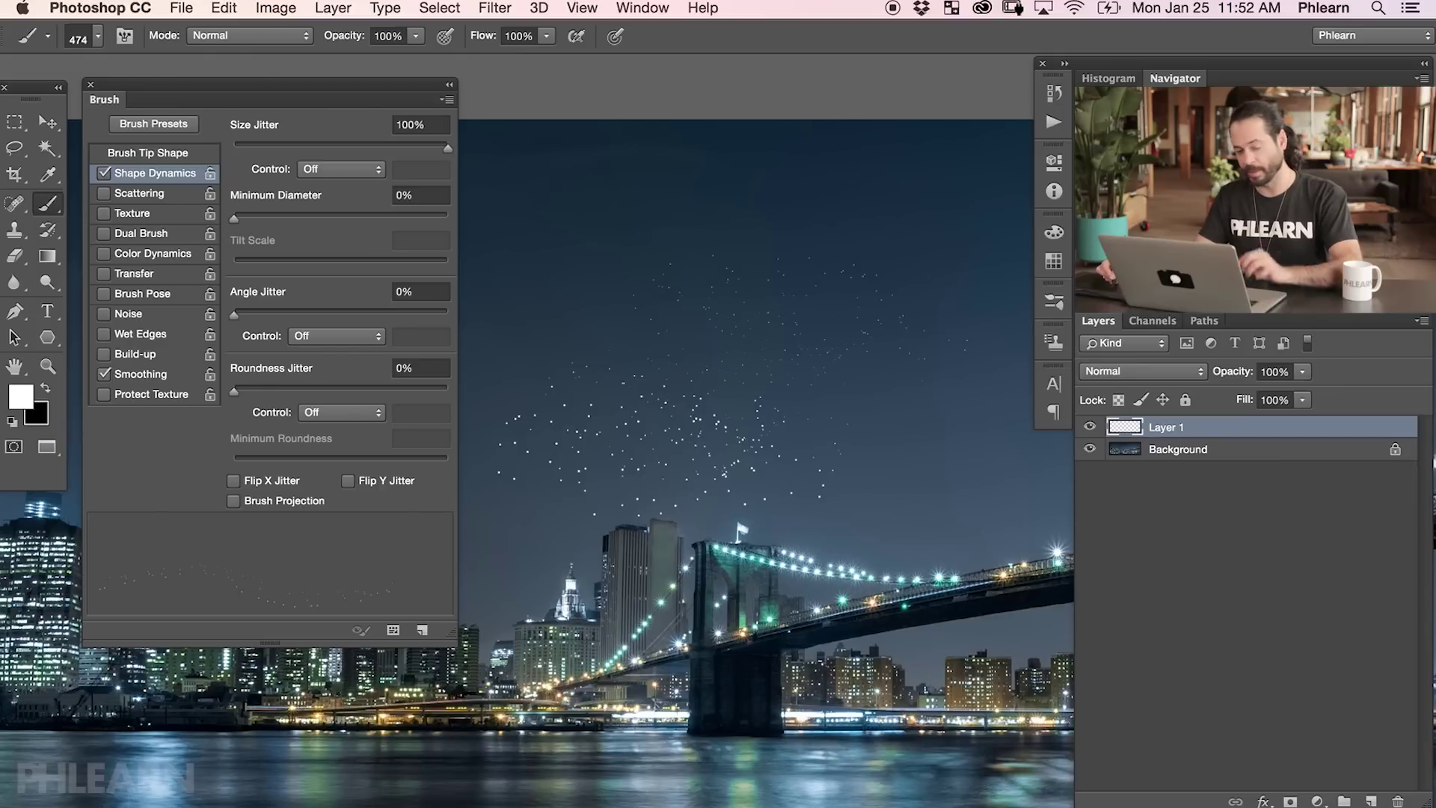
key("super+z")
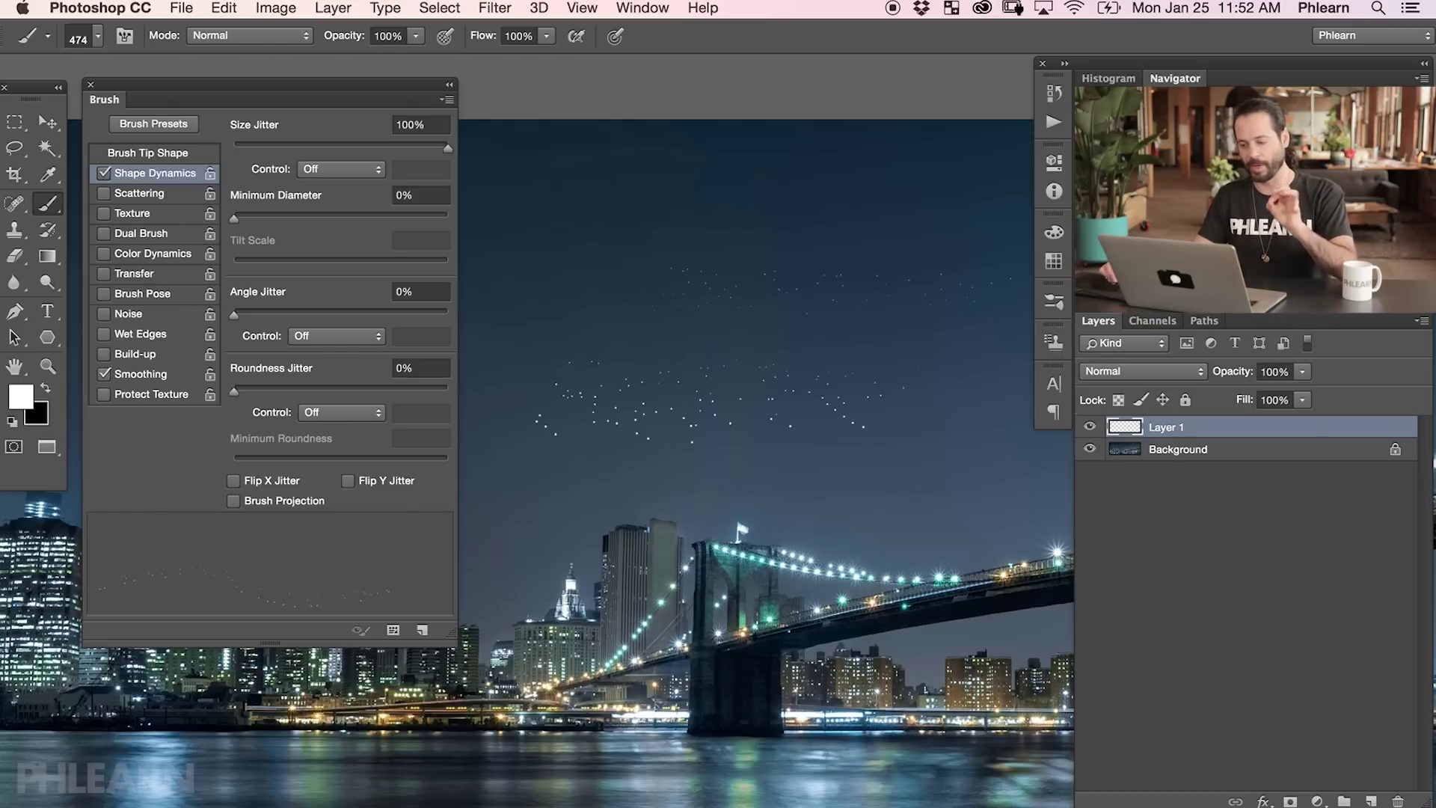
left_click_drag(538, 426, 860, 452)
key("super+z")
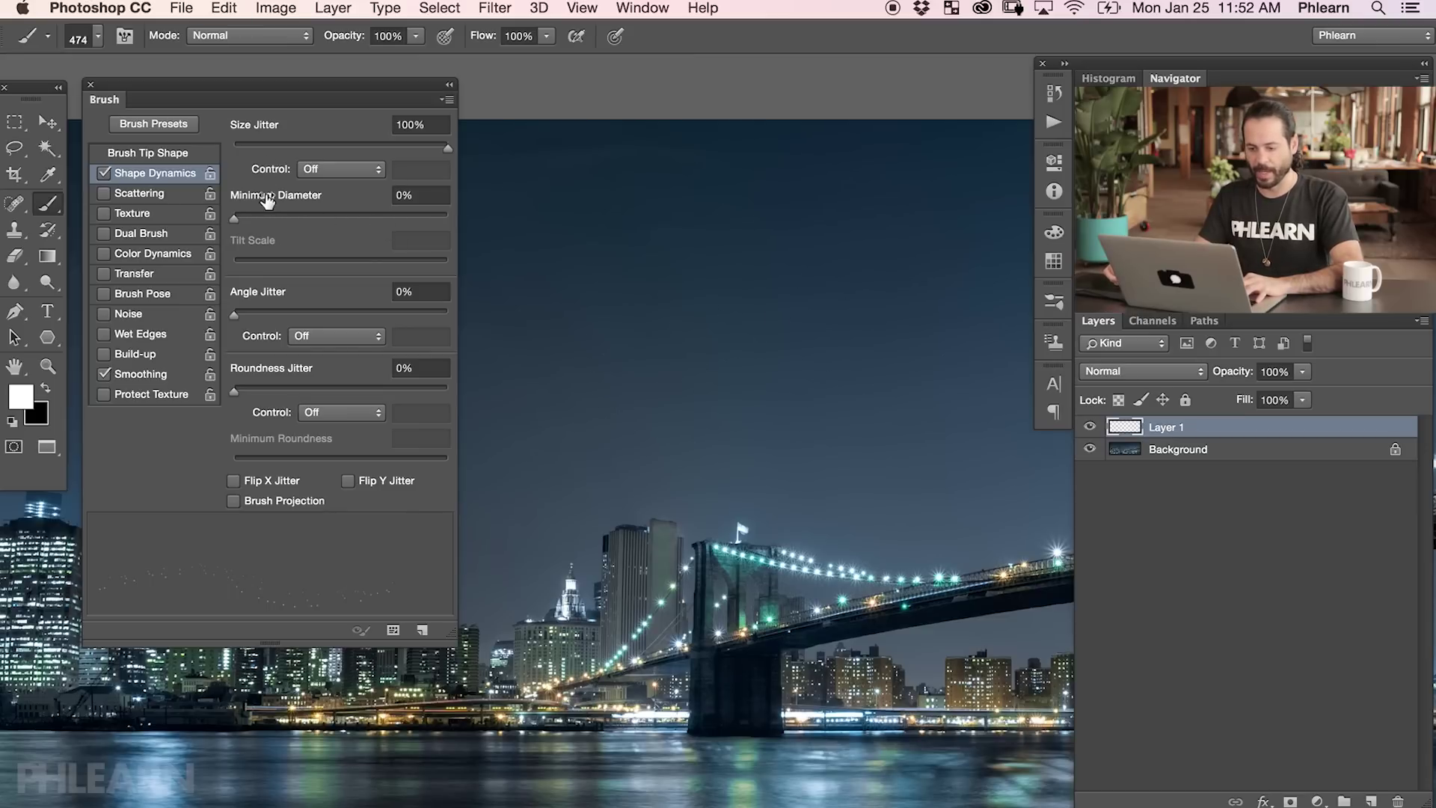
Step: Set the star brush's angle jitter to 100%, test it over the sky and undo the strokes
left_click_drag(239, 314, 513, 311)
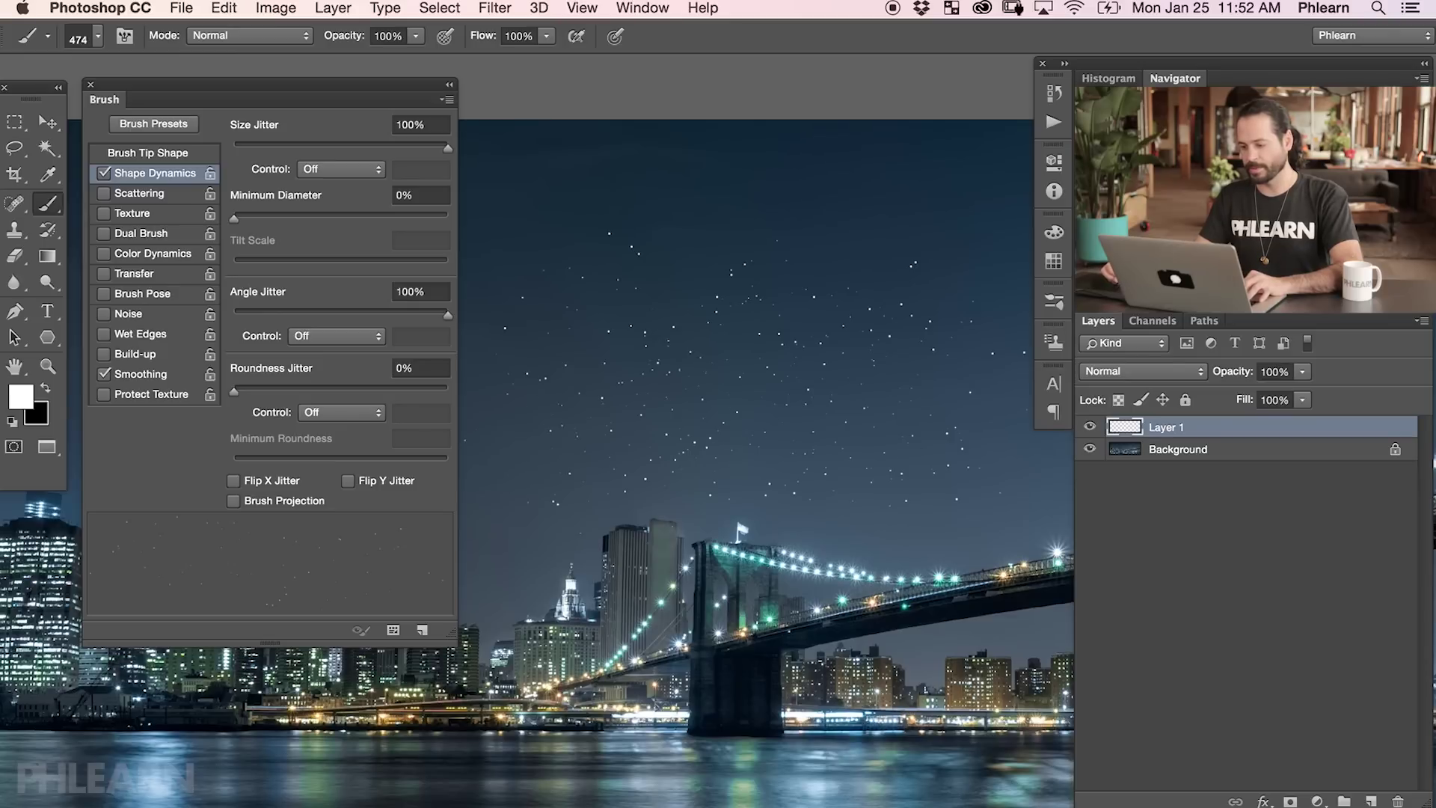
key("ctrl+z")
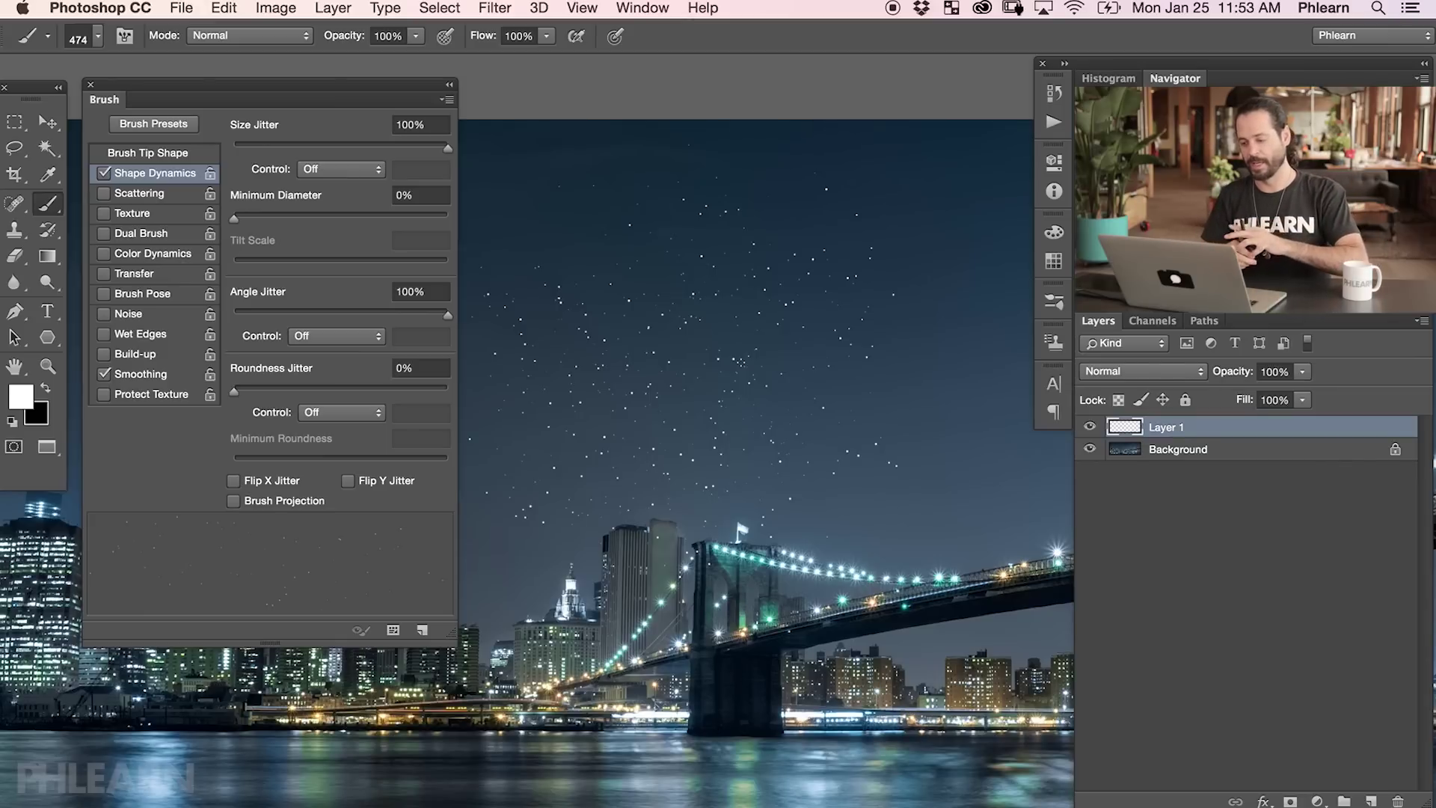
key("super+z")
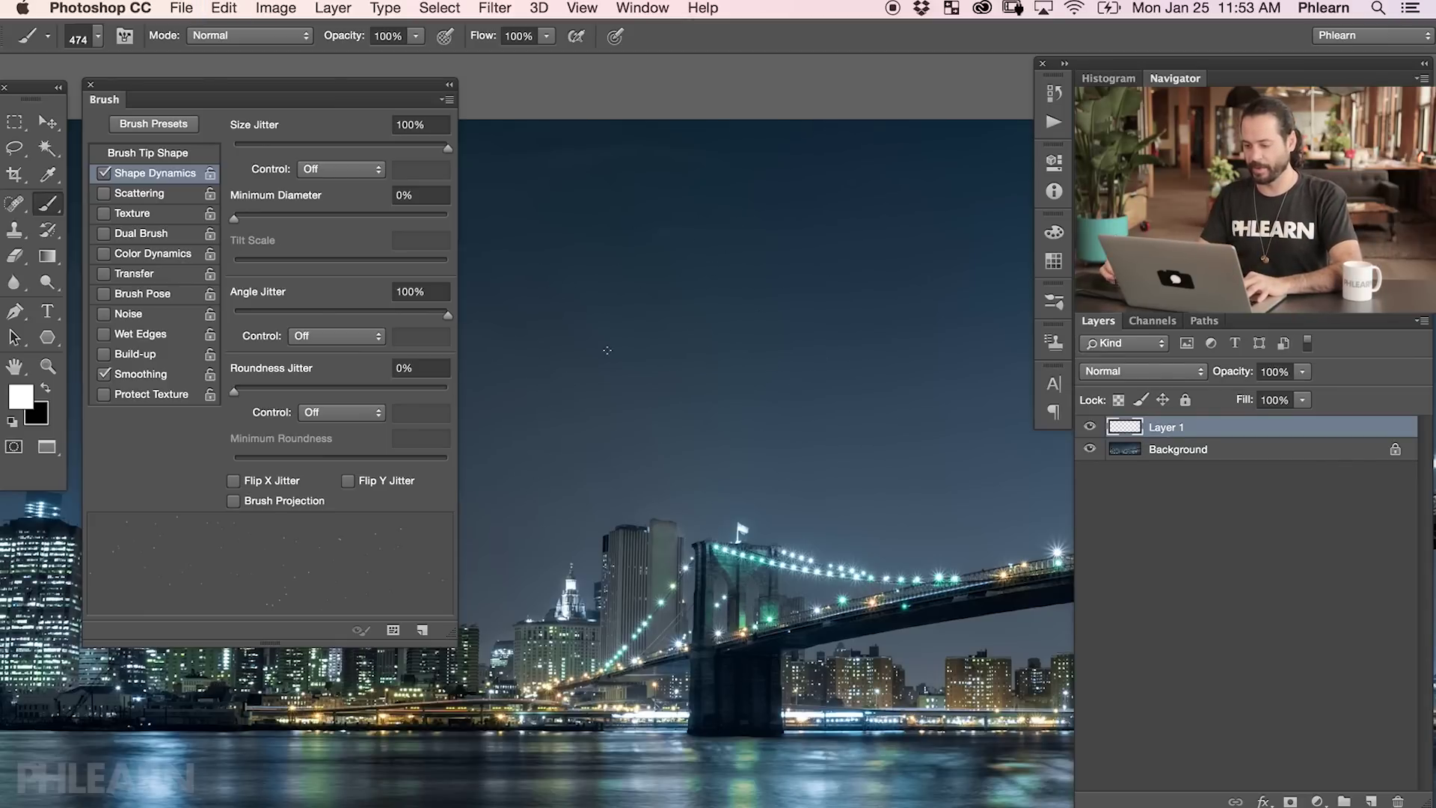
Step: Test the star brush with its size and angle jitter across the sky and undo the strokes
mouse_move(751, 281)
left_mouse_down()
mouse_move(938, 415)
mouse_move(858, 503)
mouse_move(687, 484)
mouse_move(567, 513)
mouse_move(517, 554)
left_mouse_up()
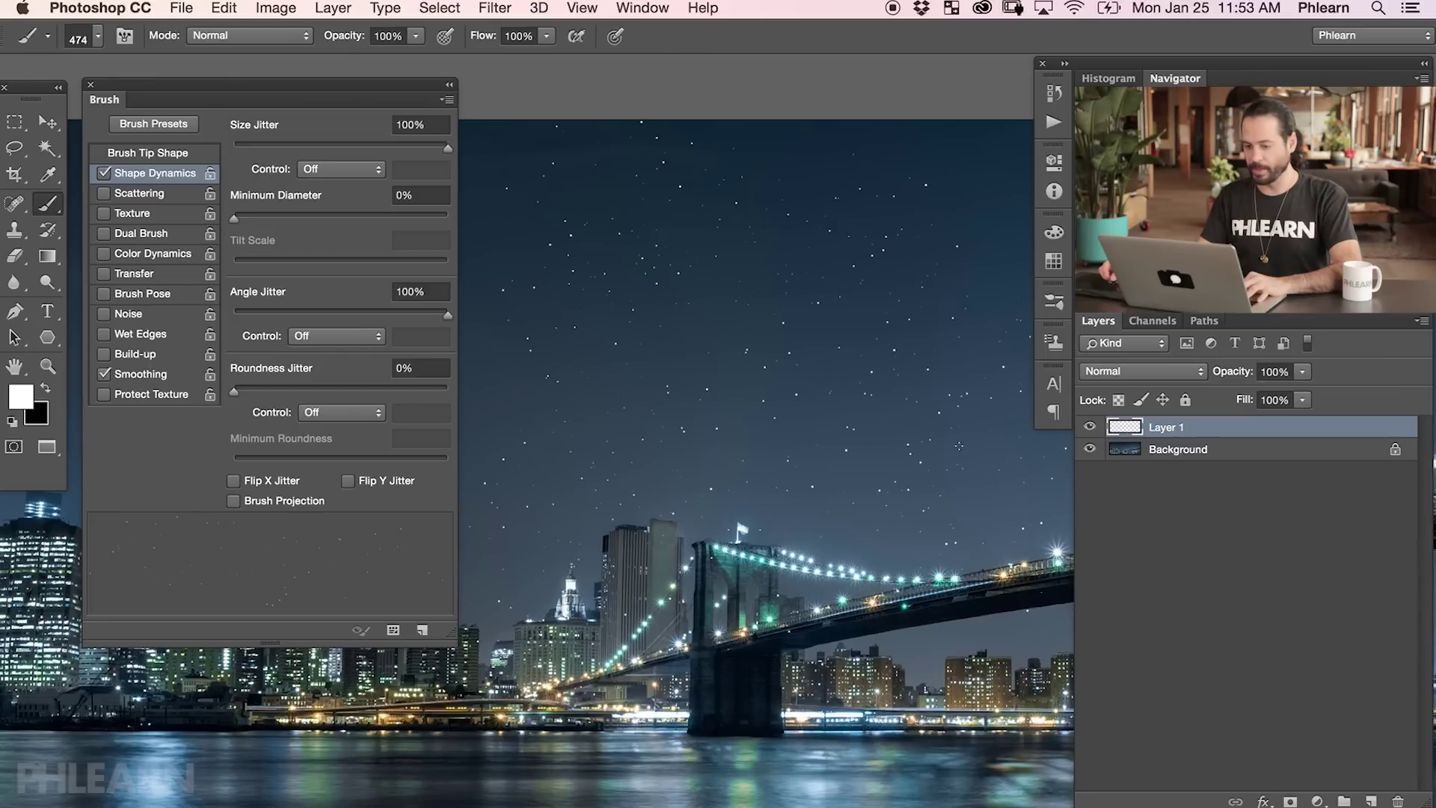
key("super+alt+z")
key("super+alt+z")
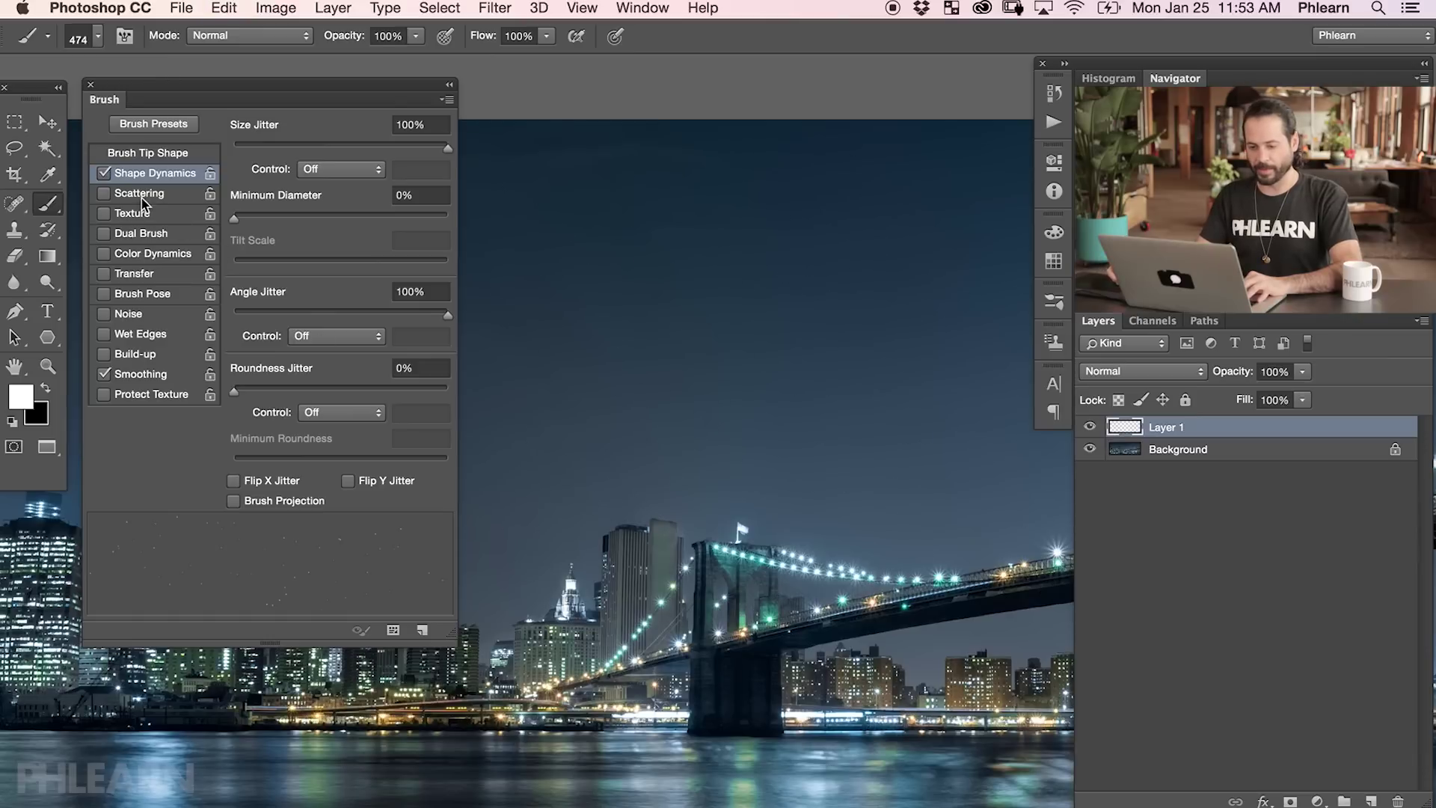
Step: Enable Scattering for the star brush with scatter at 235%, then test it over the sky and undo the stroke
left_click(126, 194)
left_click(756, 351)
left_click_drag(234, 147, 292, 147)
key("super+z")
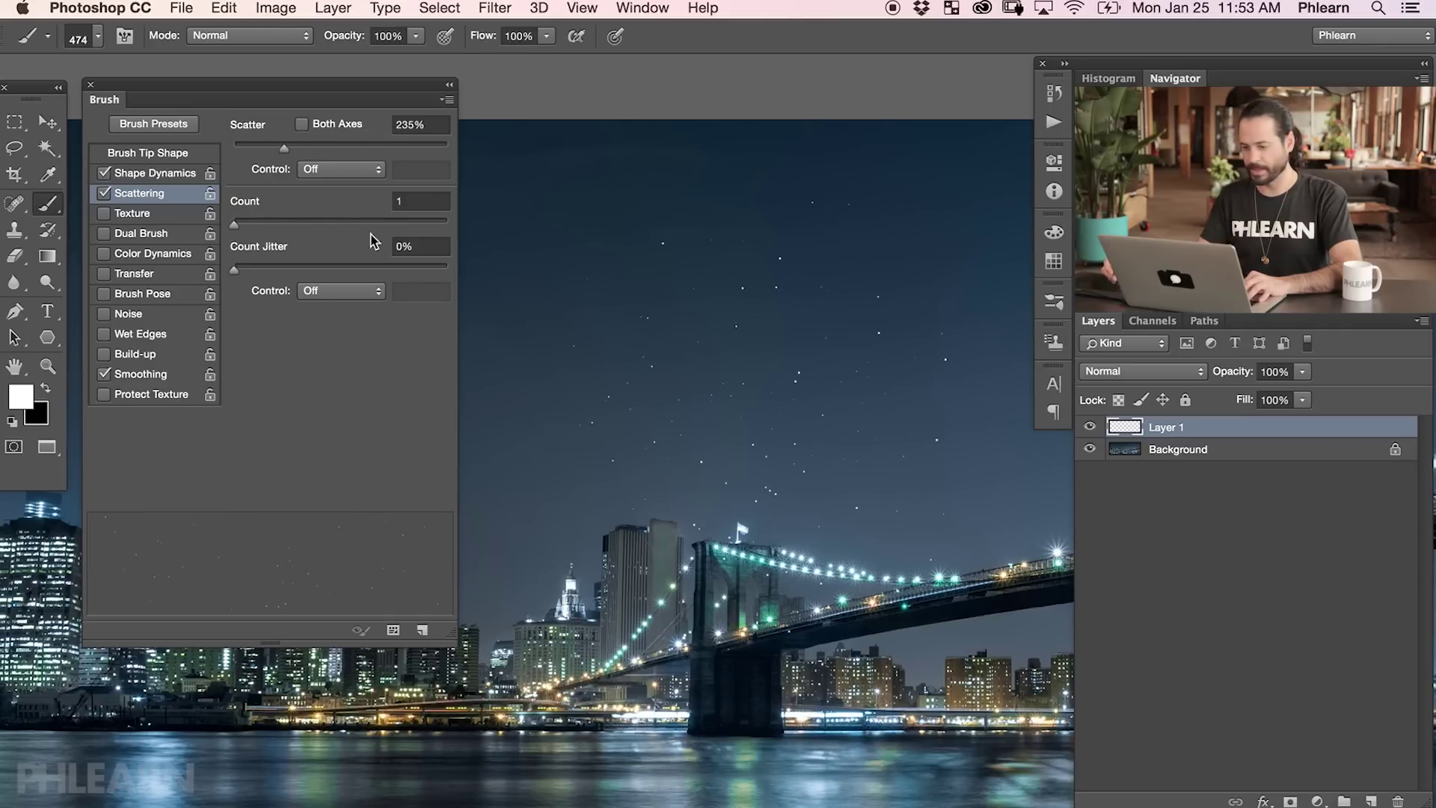
Step: Scatter the stars along both axes at 380%, undo the test stroke and raise the scatter count to 14
left_click(301, 124)
left_click_drag(294, 155, 315, 148)
key("super+z")
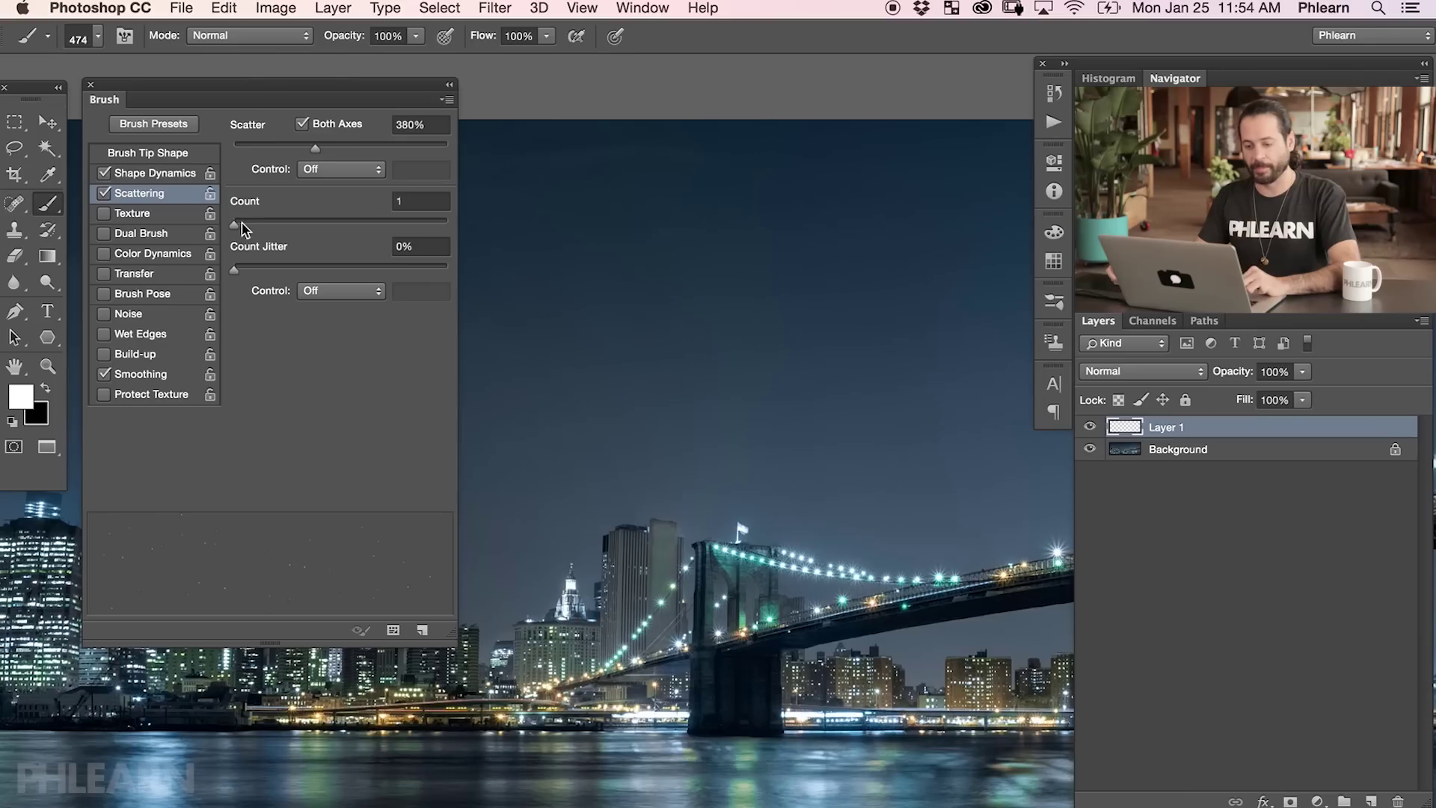
left_click_drag(234, 224, 302, 224)
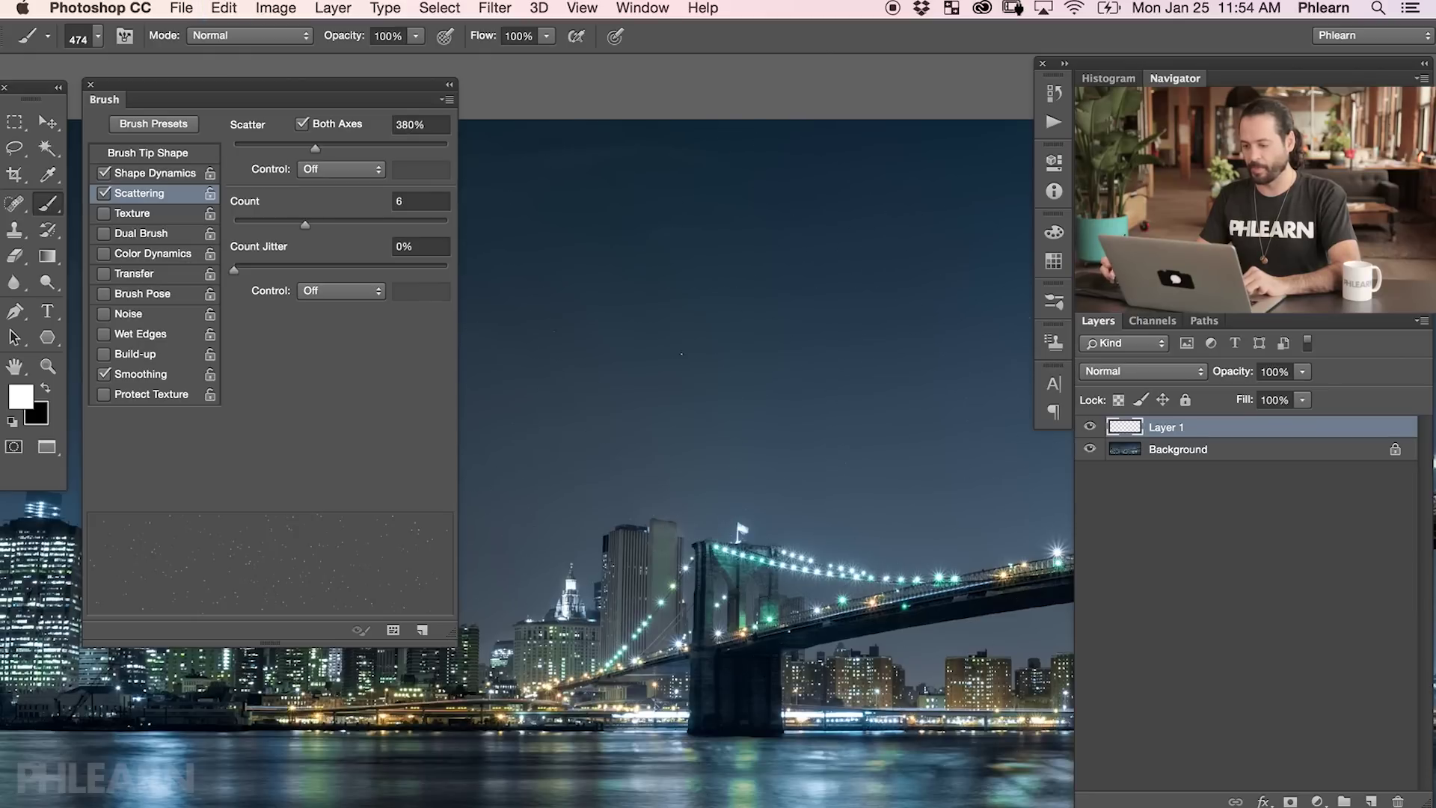
mouse_move(302, 225)
left_mouse_down()
mouse_move(235, 224)
mouse_move(414, 243)
left_mouse_up()
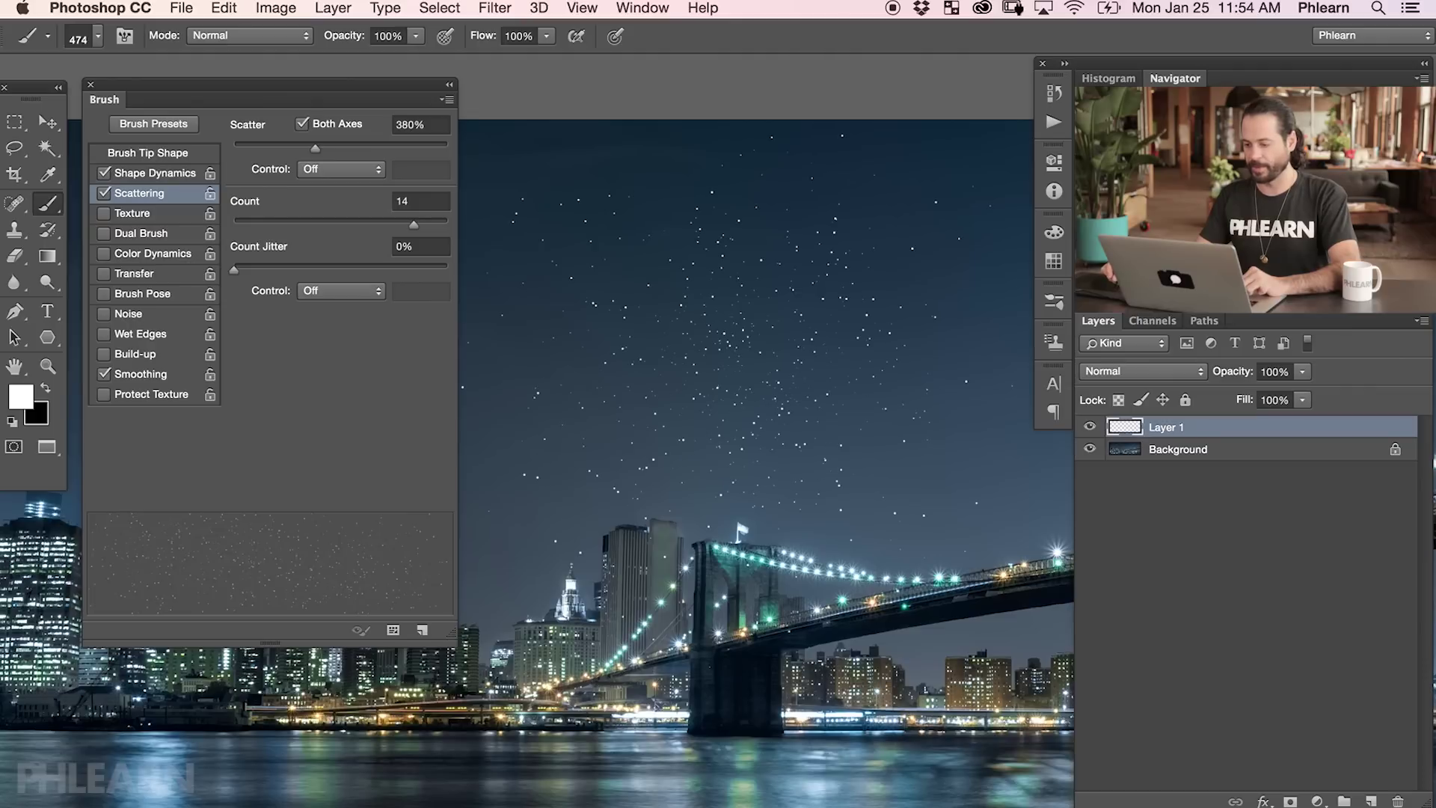
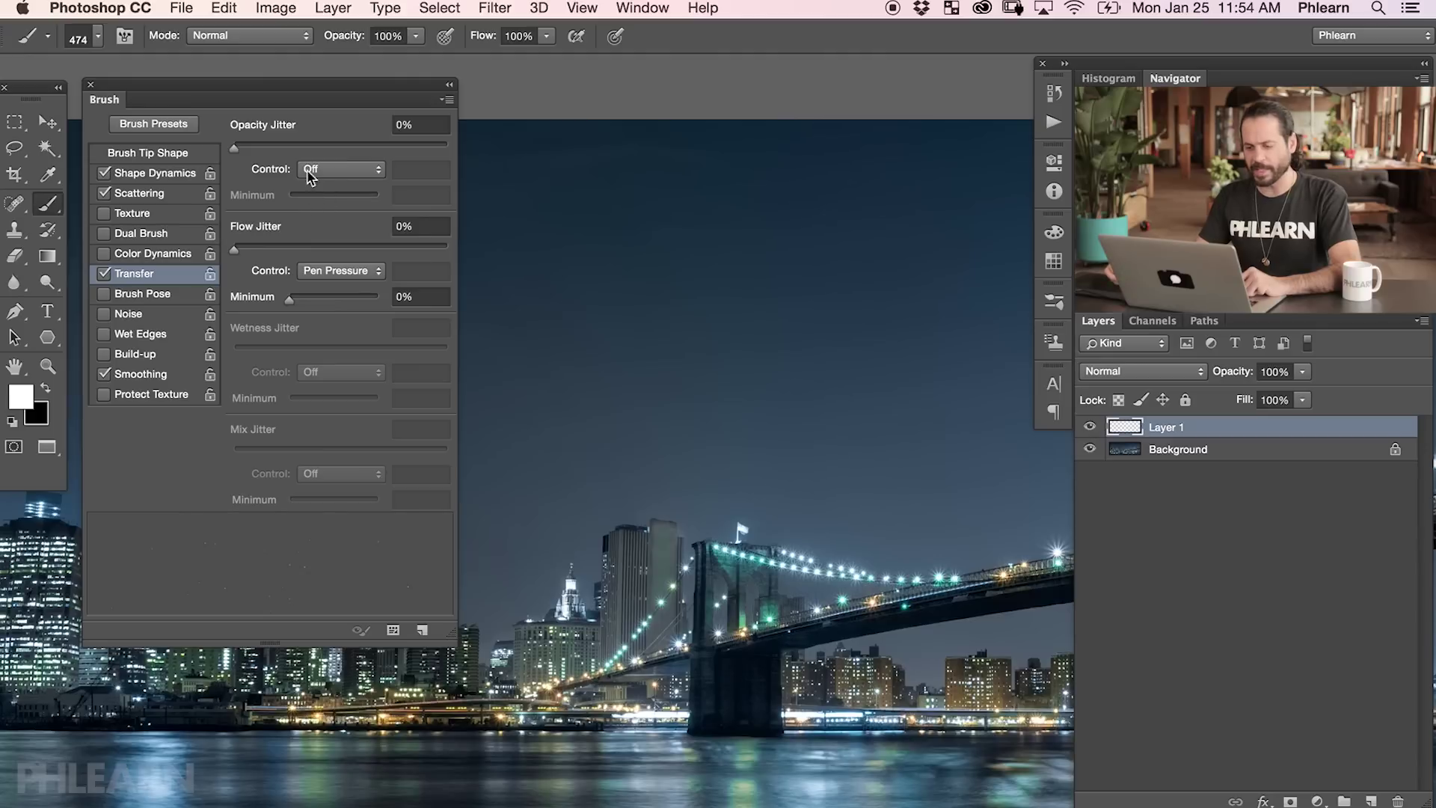
Step: Set the Transfer opacity jitter to 47%, test the star brush over the sky and undo the strokes
left_click_drag(262, 148, 333, 148)
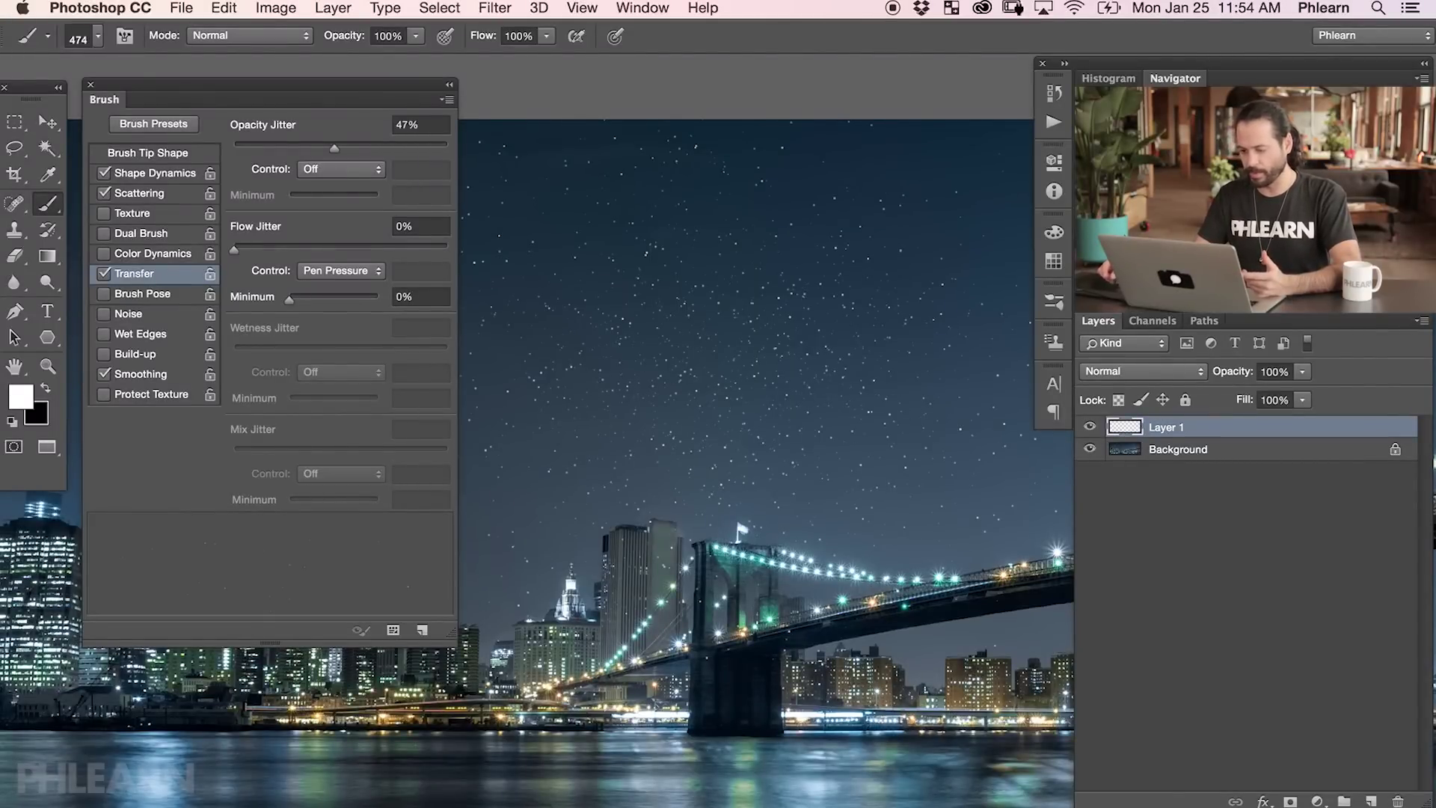
scroll(689, 401, "left", 3)
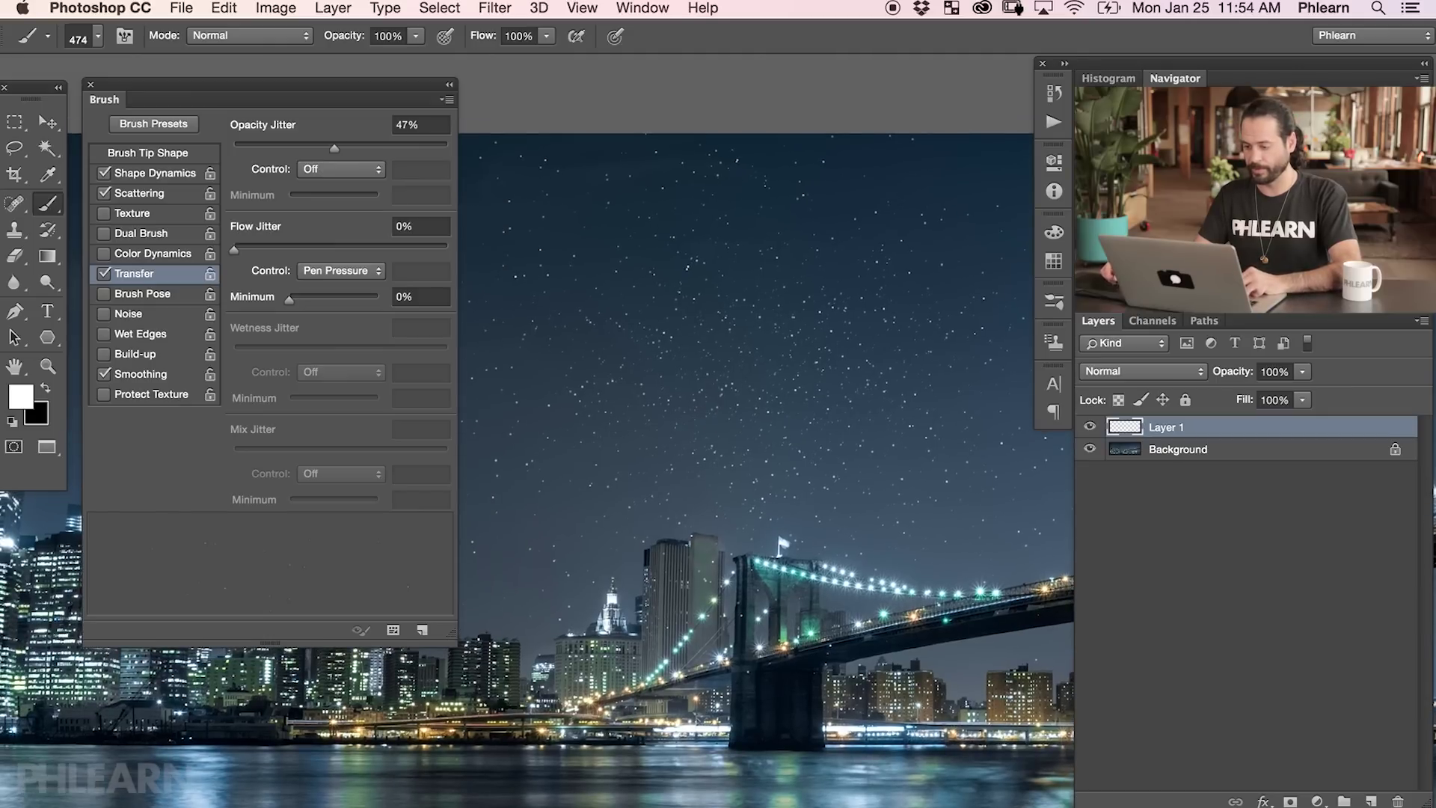
scroll(689, 434, "left", 5)
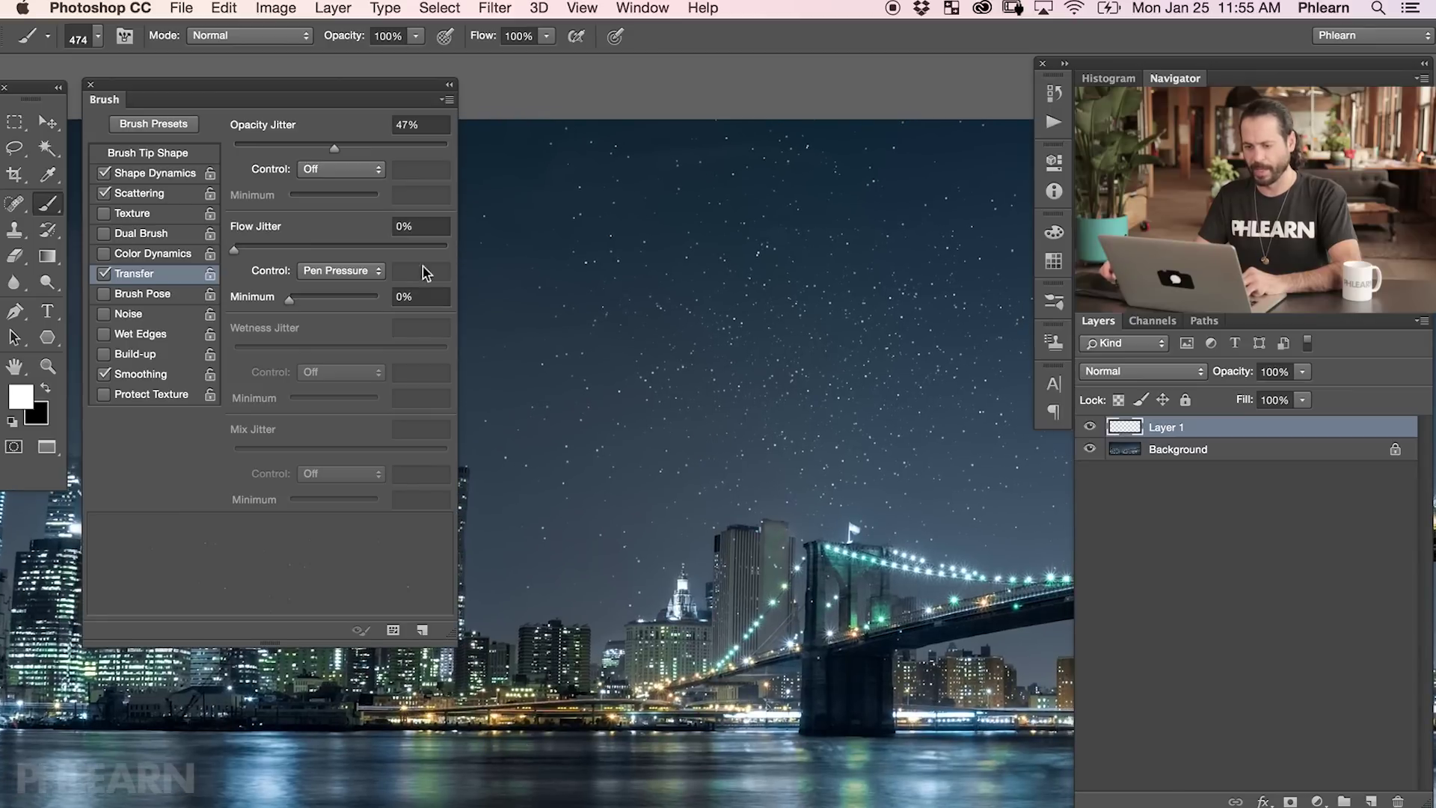
key("ctrl+alt+z")
key("ctrl+alt+z")
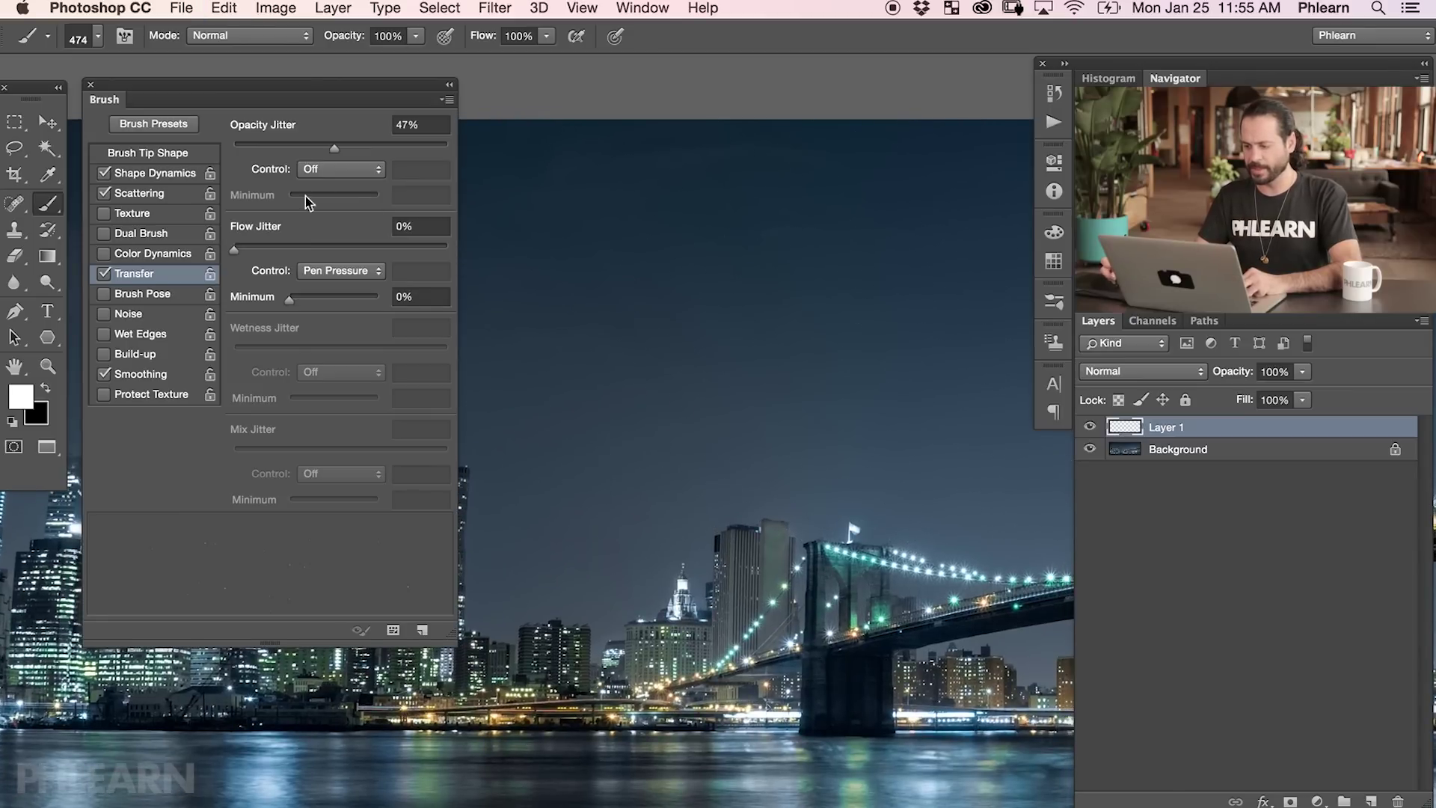
Step: Try the star brush's tip spacing at 105%, 1000% and 1% with test strokes over the sky
left_click(172, 155)
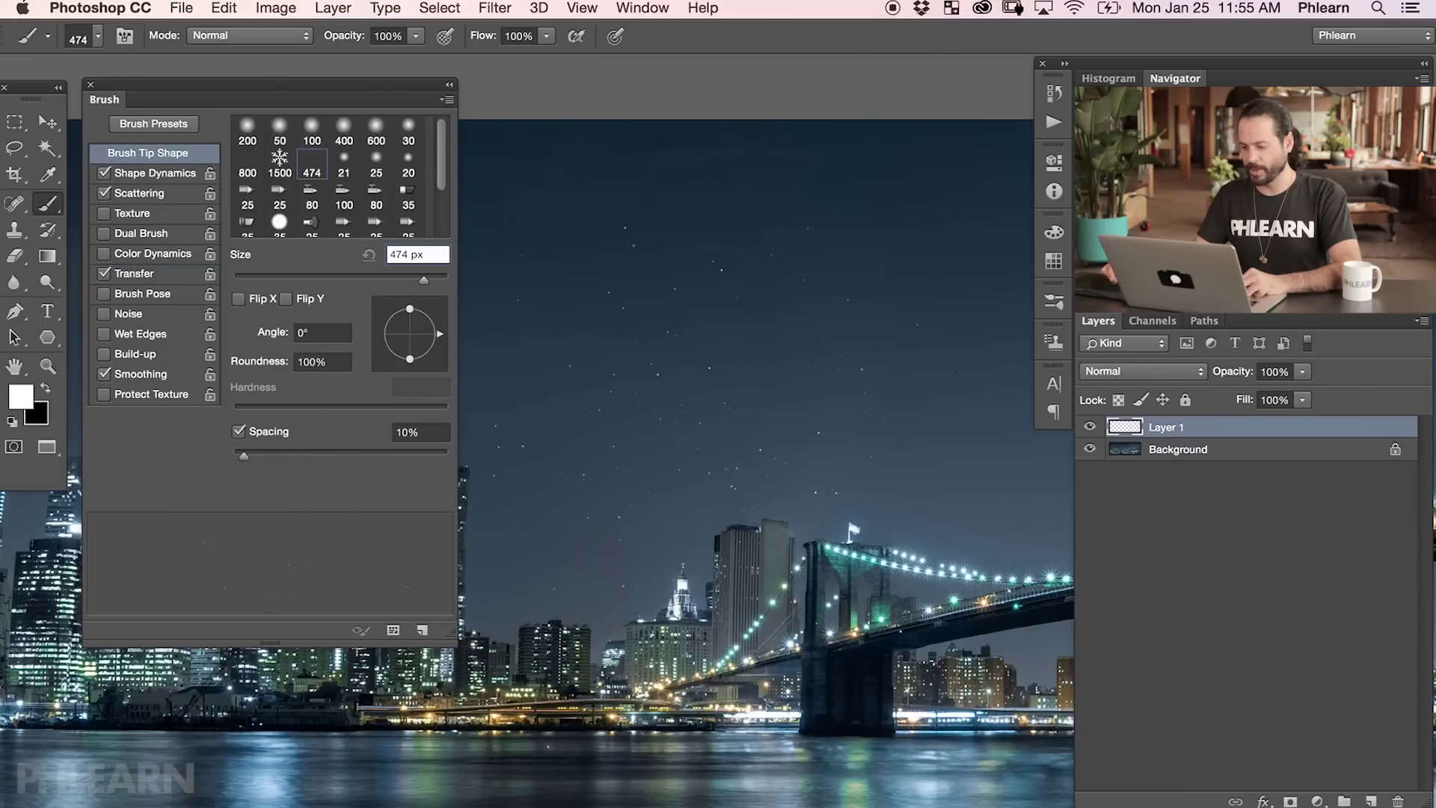
key("ctrl+alt+z")
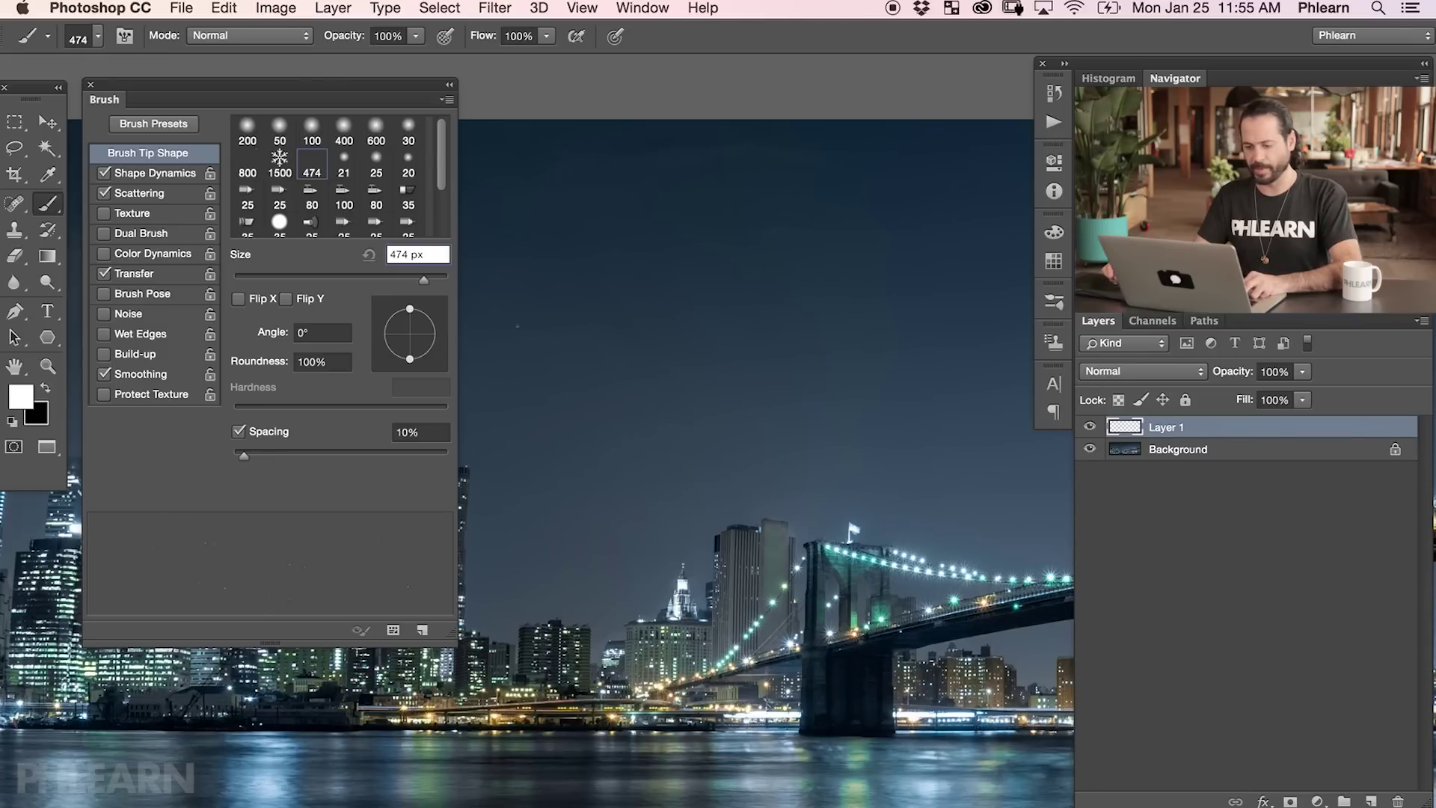
left_click_drag(244, 456, 344, 458)
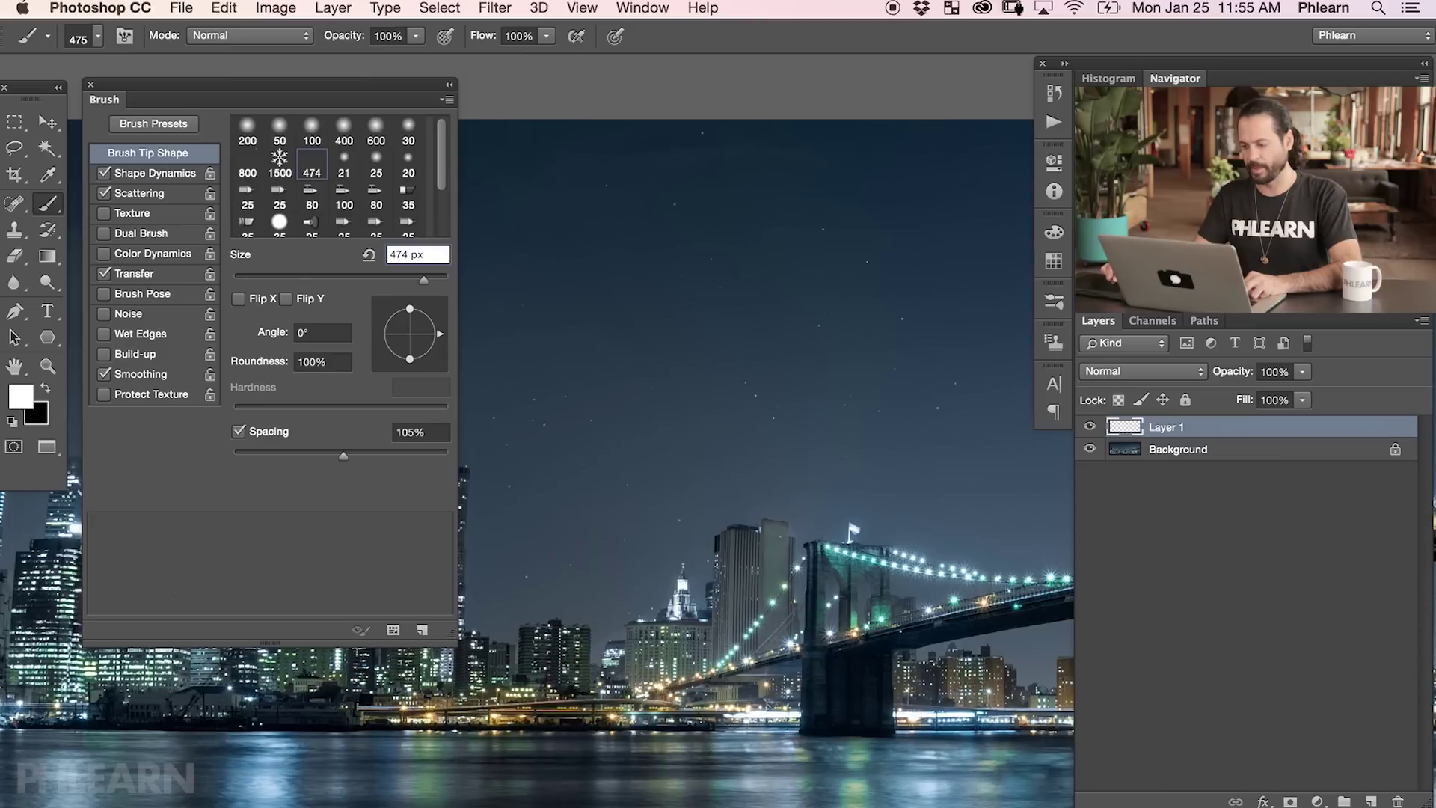
left_click_drag(338, 451, 355, 455)
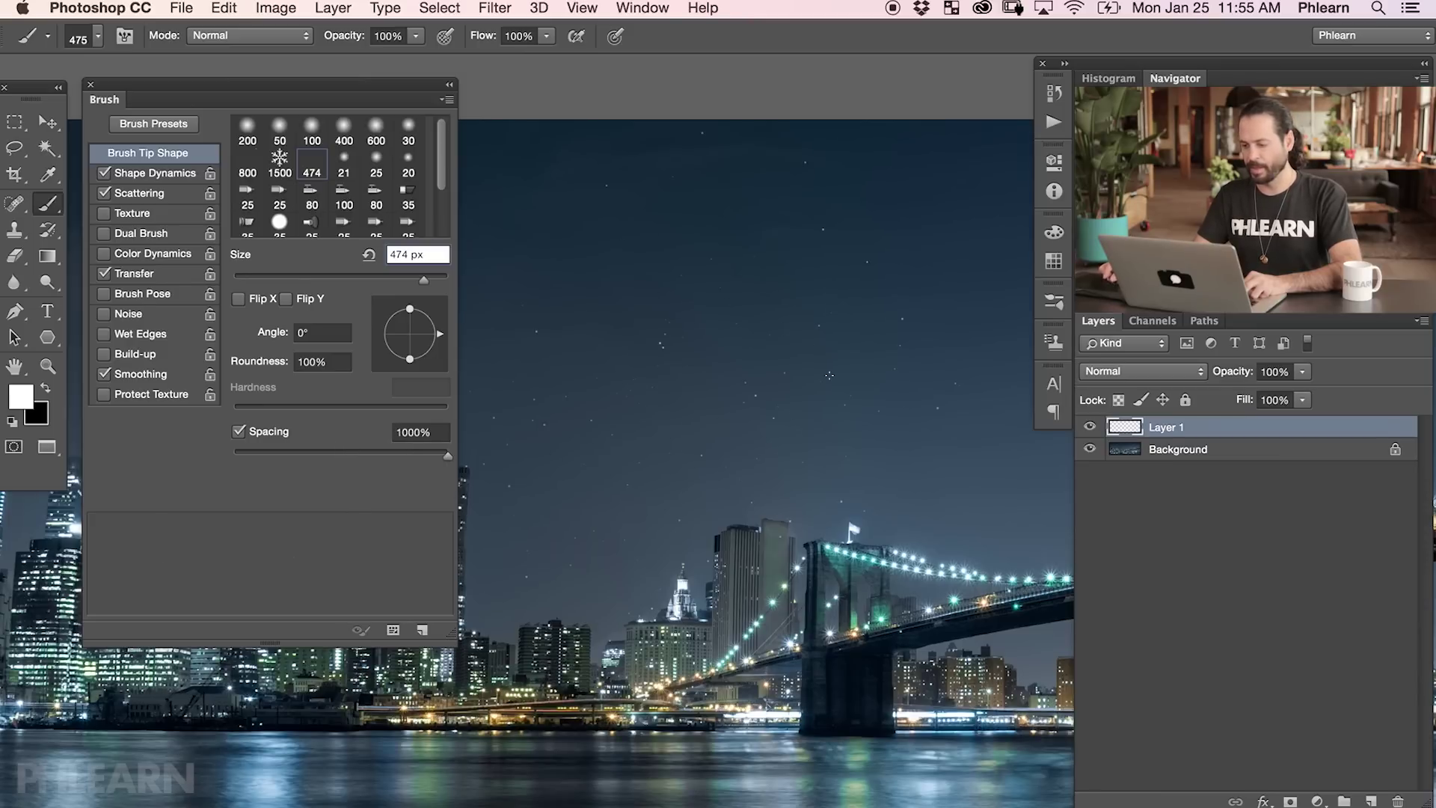
left_click_drag(443, 457, 188, 458)
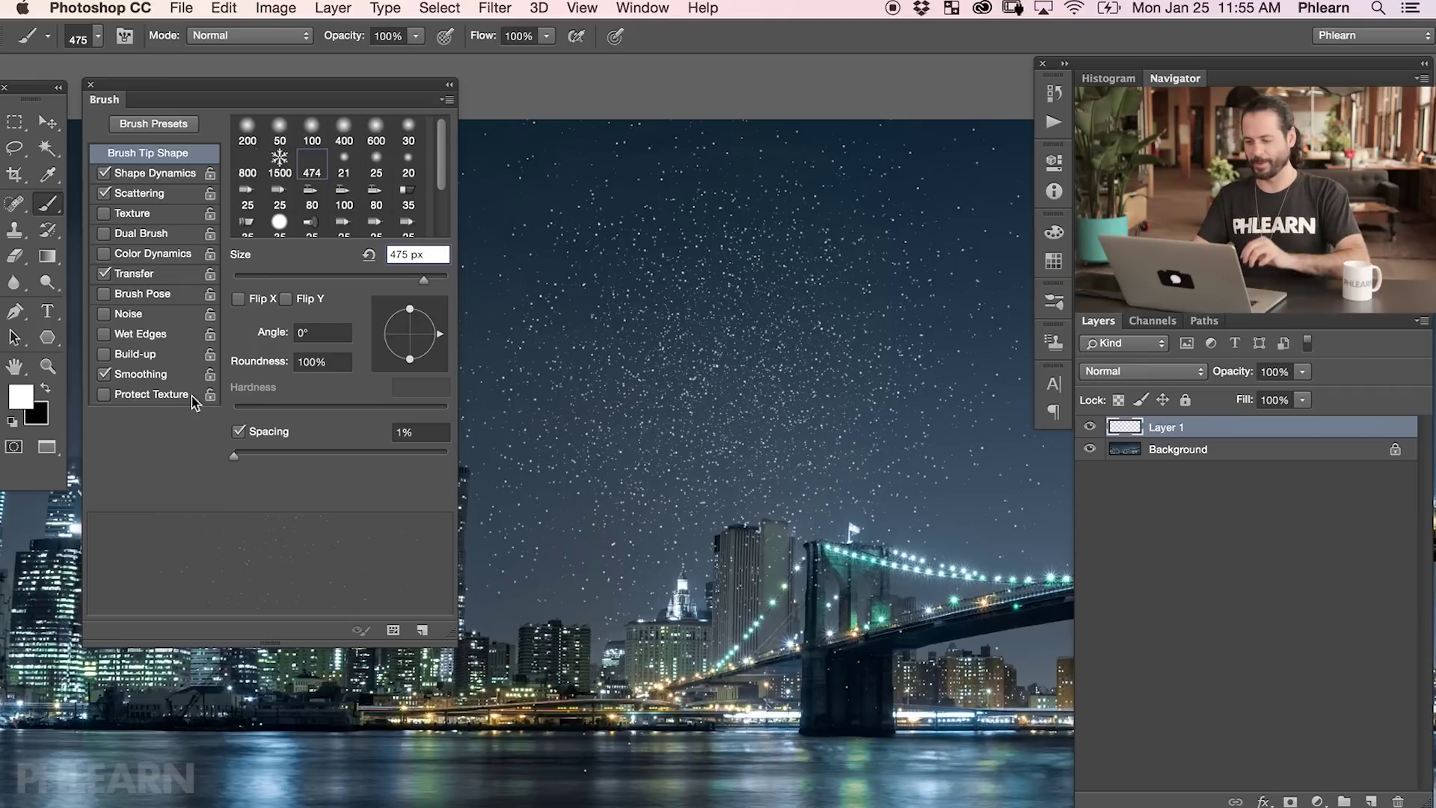
Step: Set the star brush's spacing to 9%, test it over the sky and undo the strokes
left_click_drag(238, 455, 242, 455)
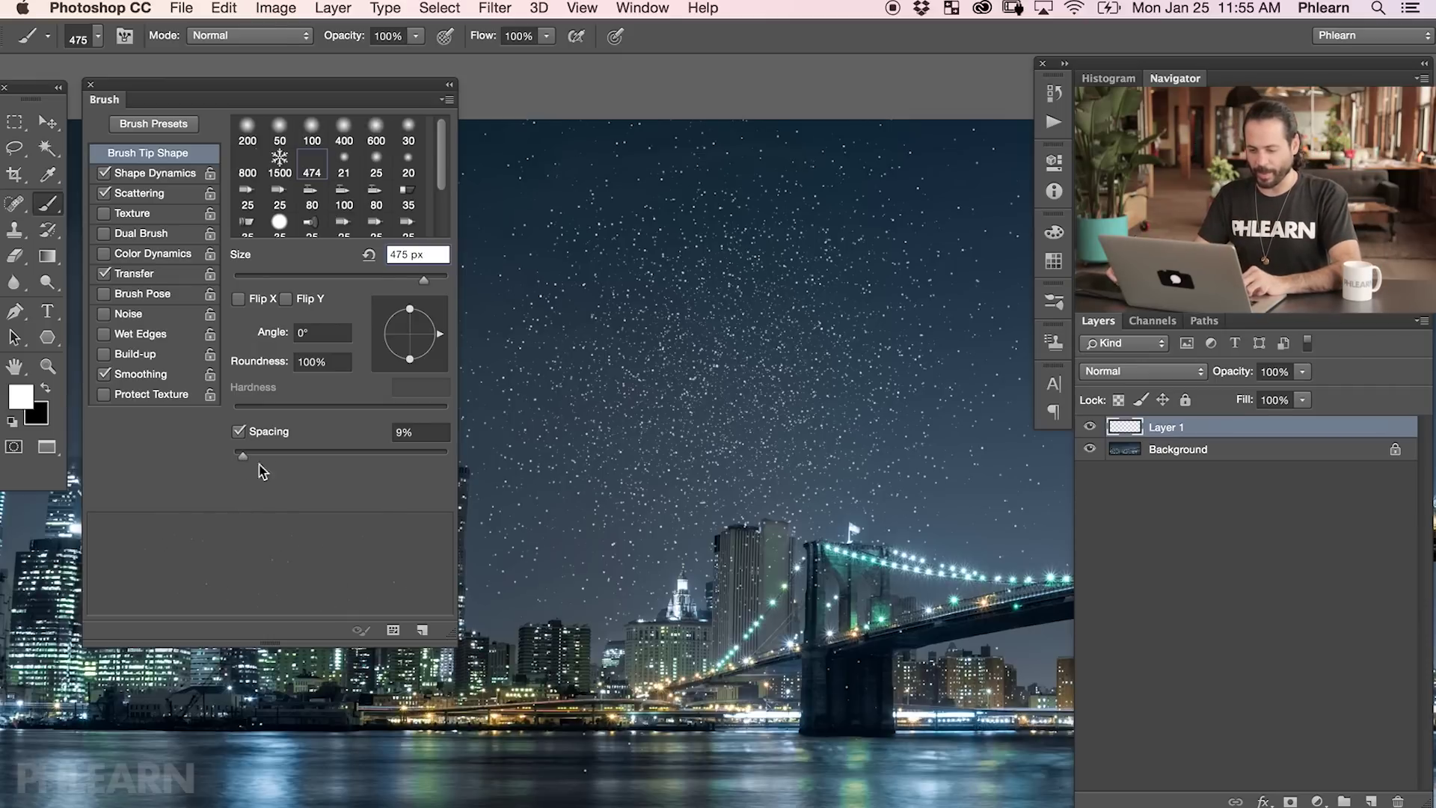
key("super+z")
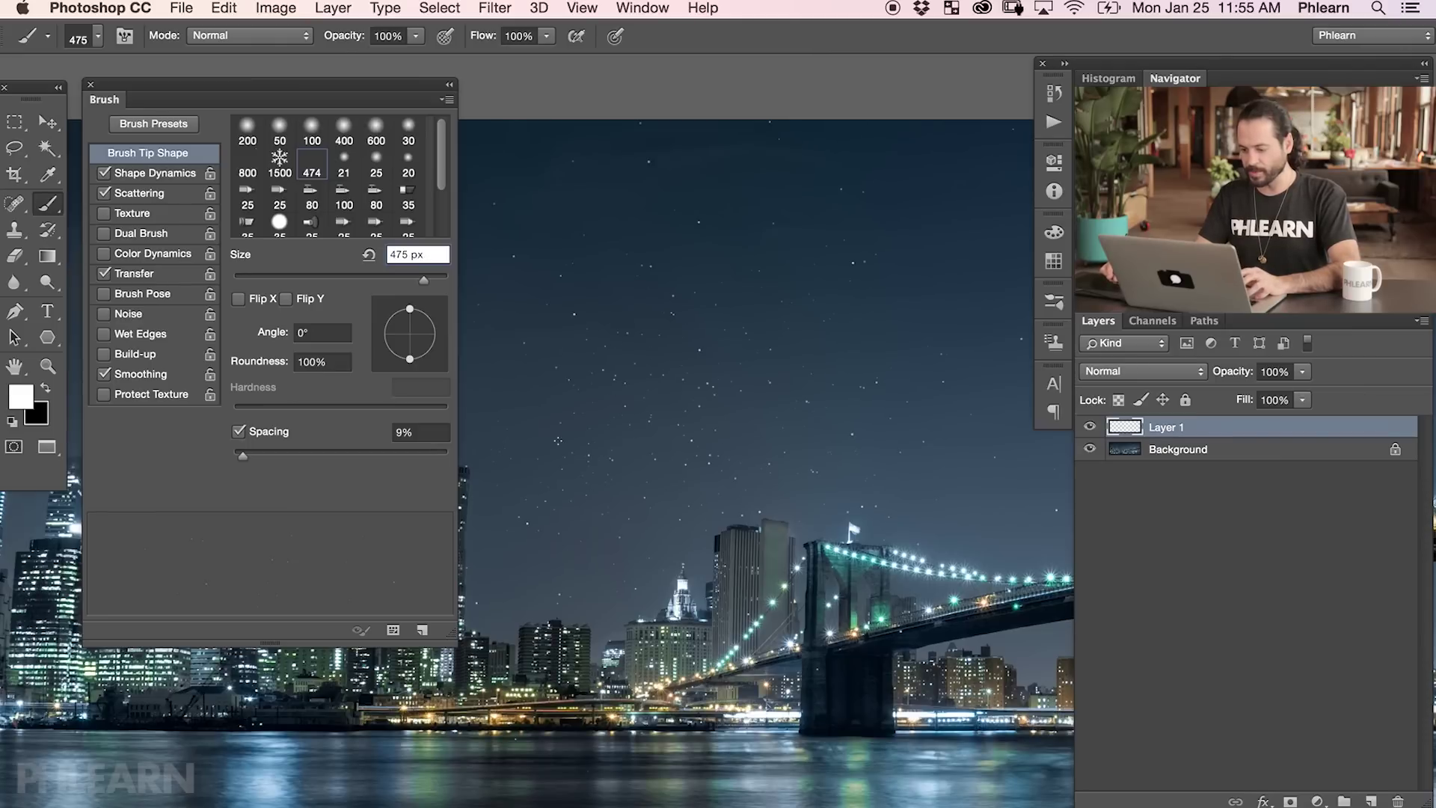
key("super+z")
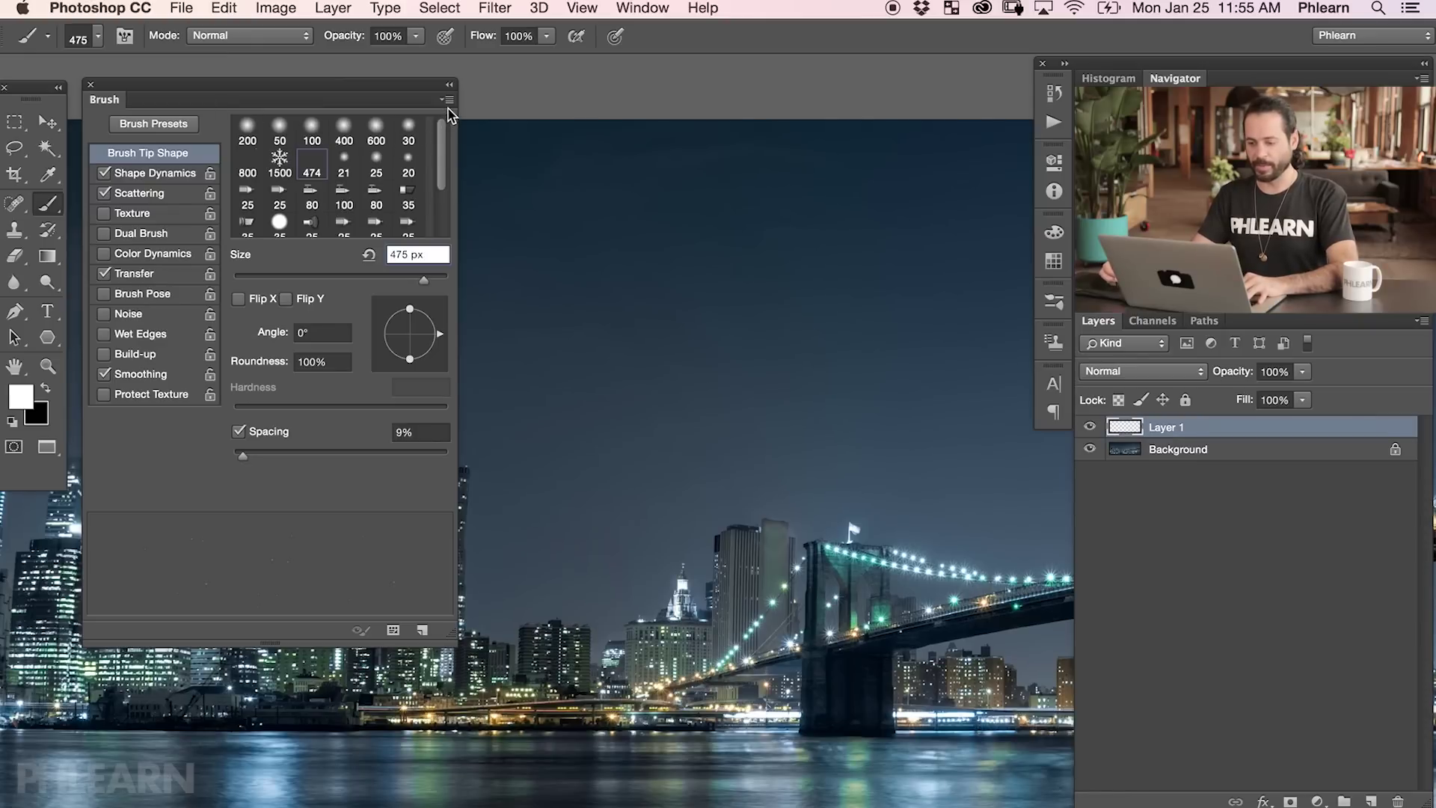
Step: Save the adjusted star brush as a new preset named PhlearnStarFinal, capturing its size
left_click(449, 100)
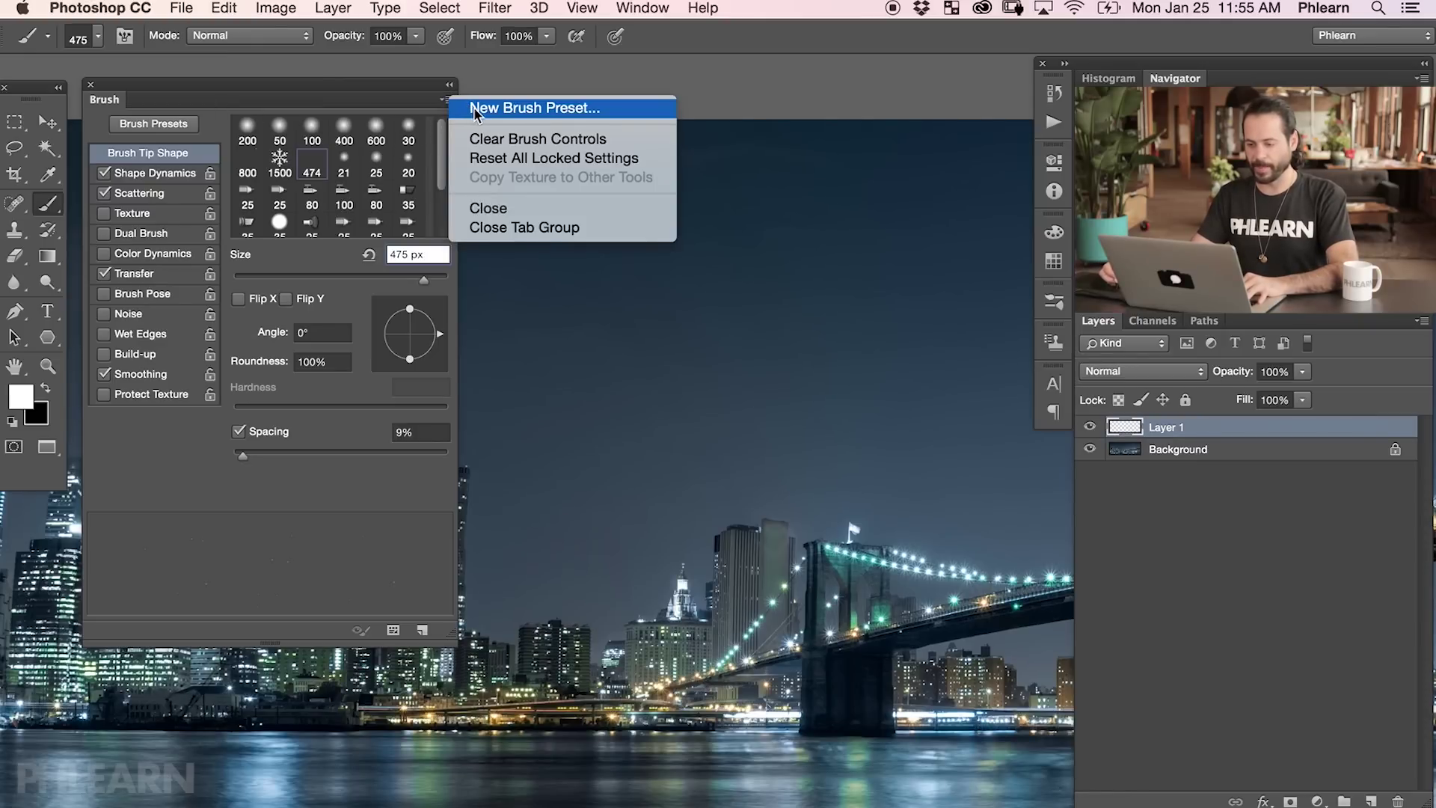
left_click(528, 111)
left_click(702, 421)
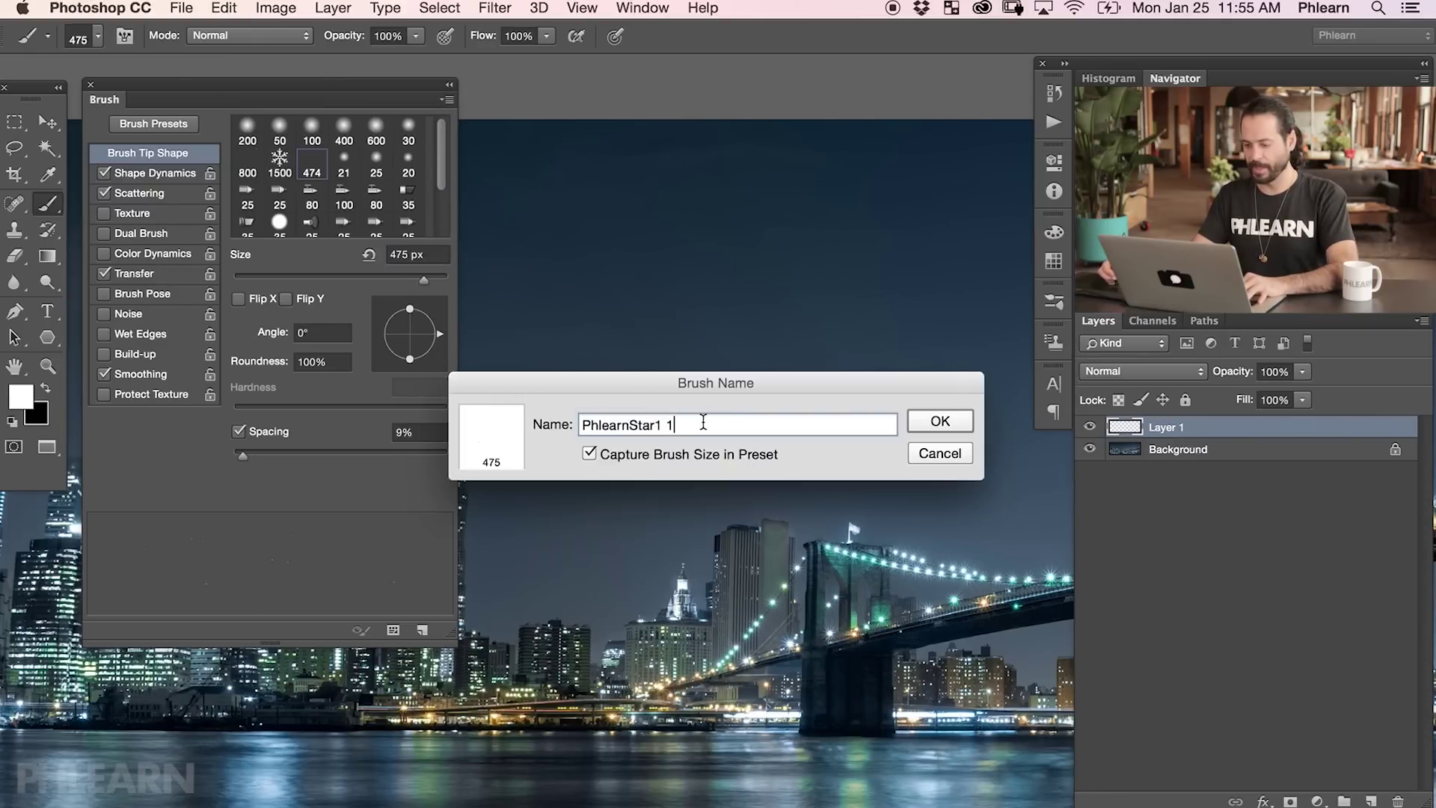
key("BackSpace")
key("BackSpace")
key("BackSpace")
type("Final")
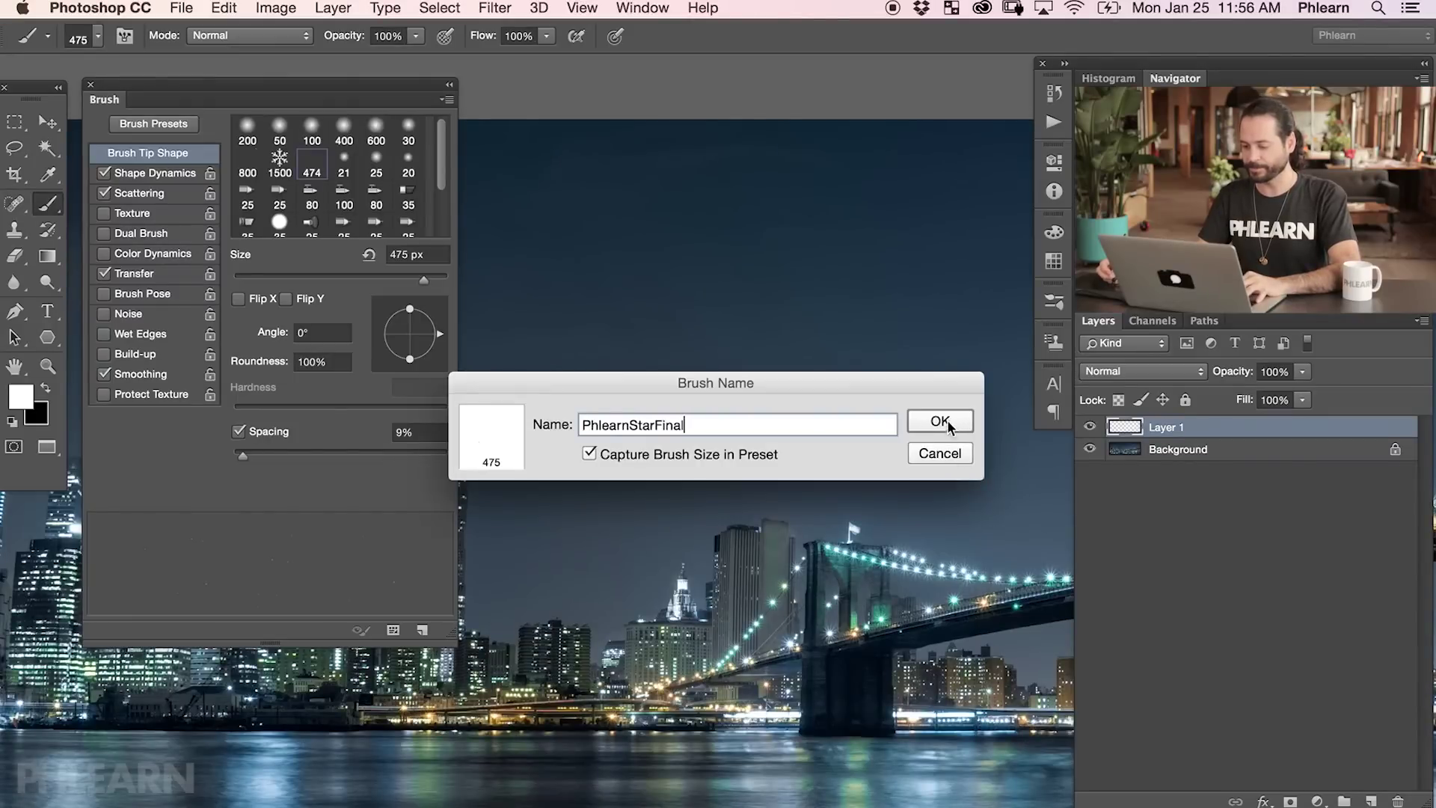
left_click(946, 423)
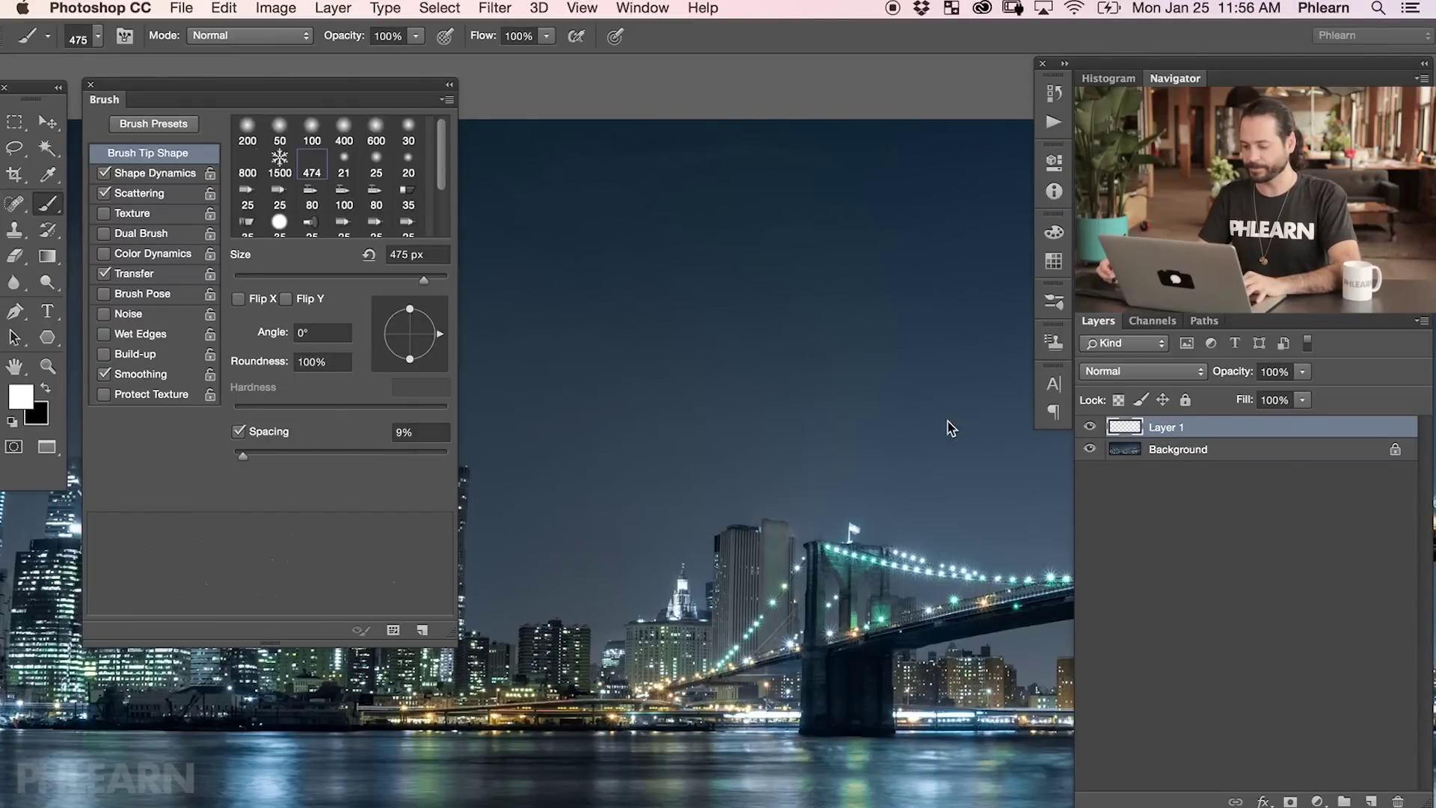
Step: Close the brush settings and paint white stars across the whole sky on Layer 1, from the skyline to the bridge
left_click(91, 85)
mouse_move(394, 397)
left_mouse_down()
mouse_move(716, 393)
mouse_move(663, 384)
left_mouse_up()
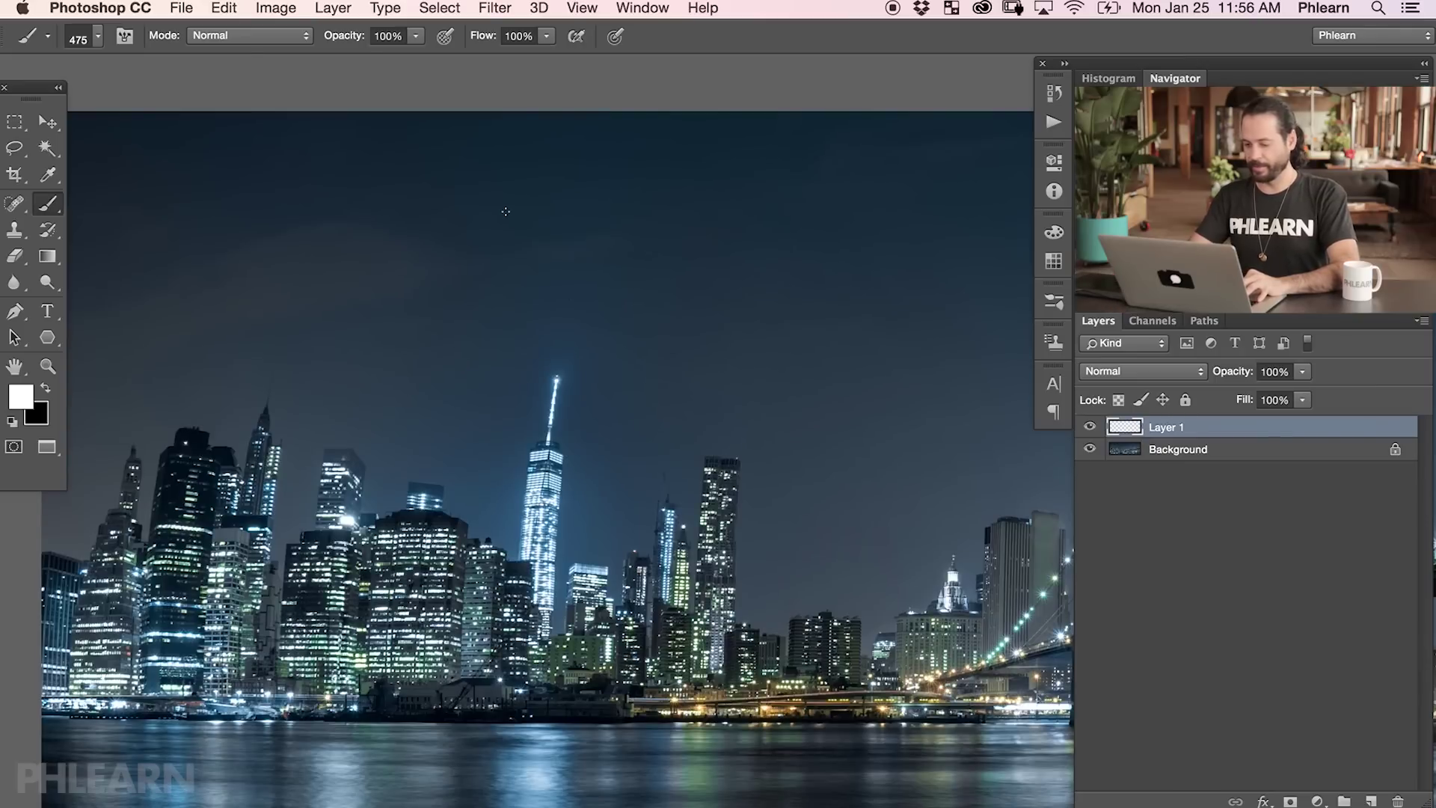
scroll(333, 290, "left", 3)
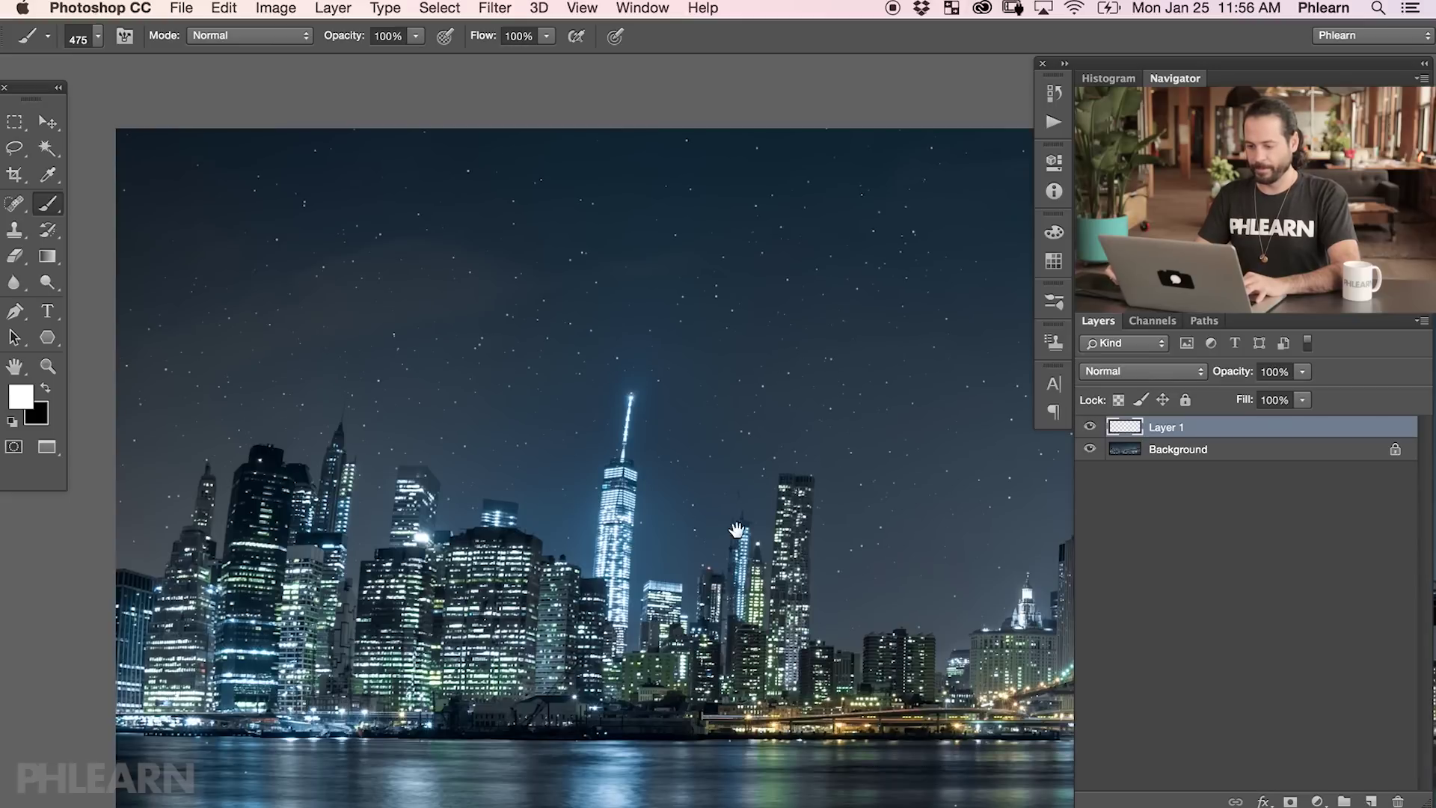
scroll(296, 396, "right", 2)
key("super+minus")
scroll(419, 481, "right", 10)
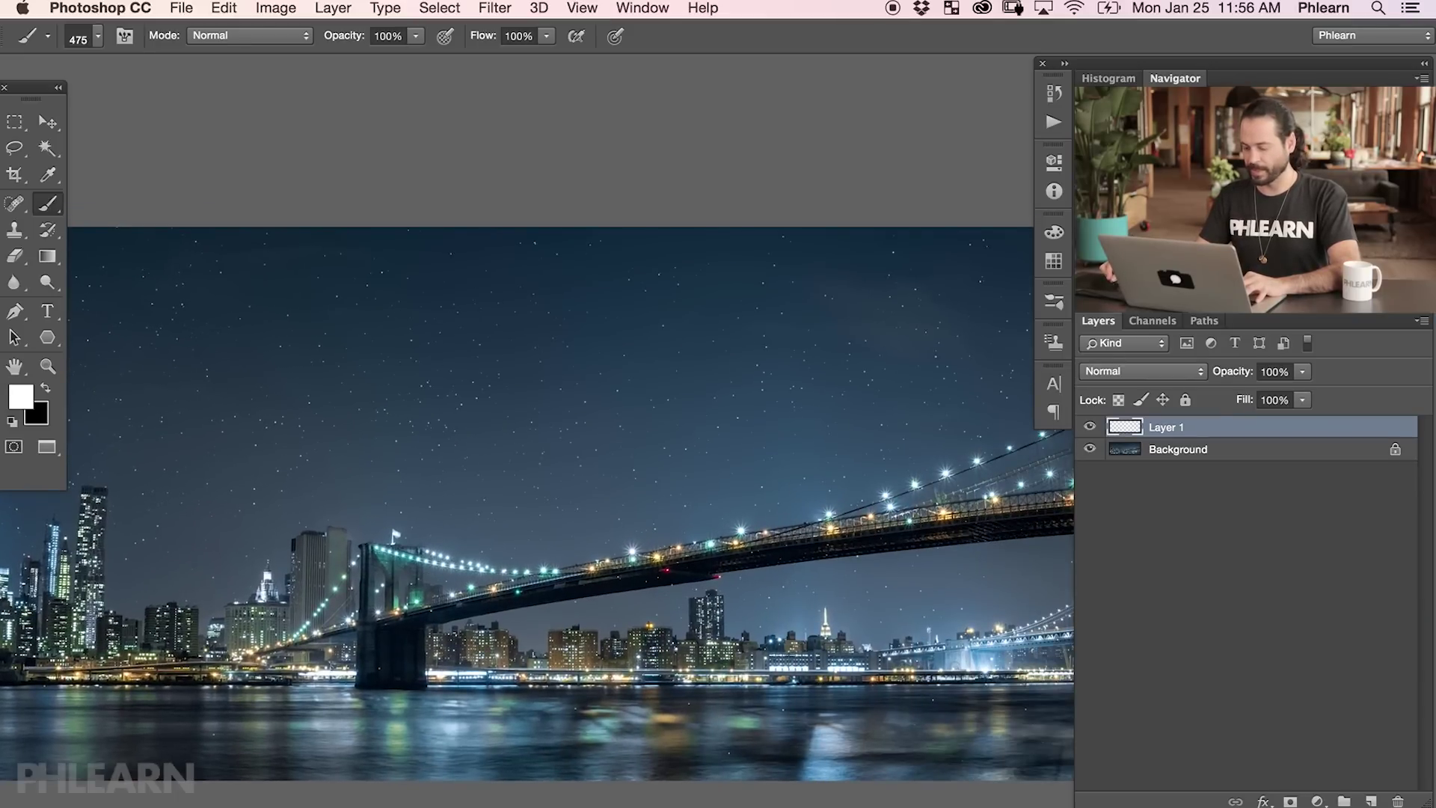
scroll(899, 455, "right", 5)
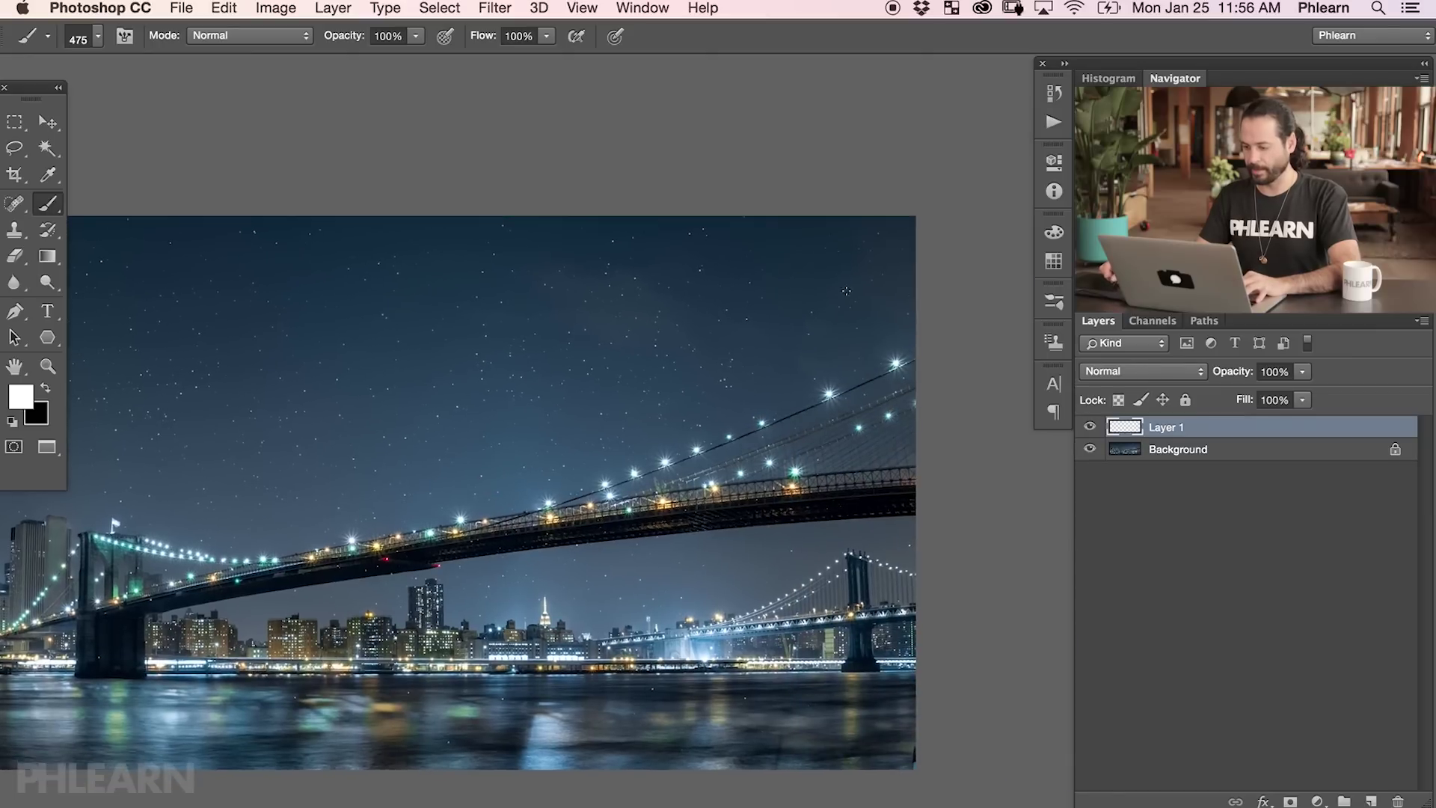
scroll(742, 267, "left", 12)
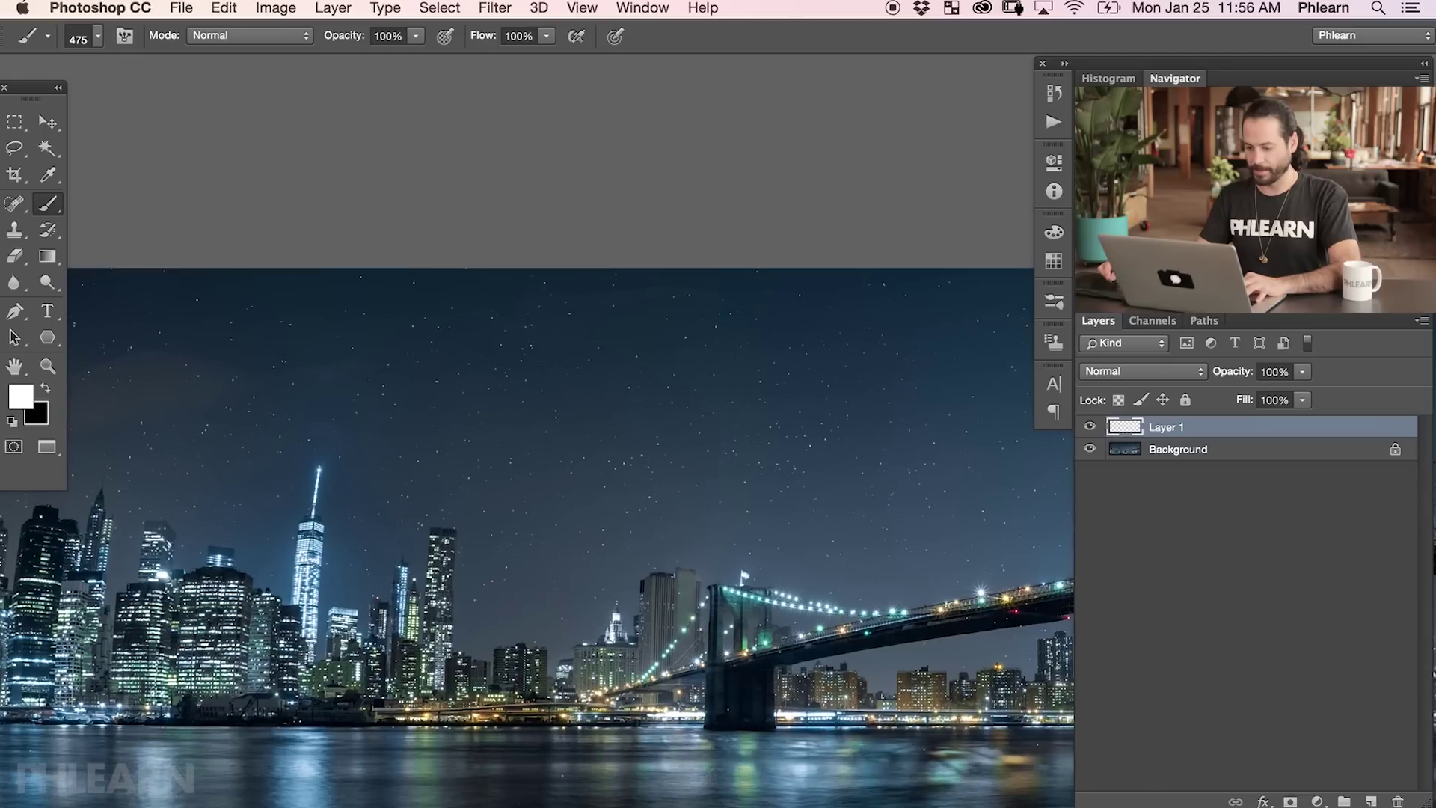
scroll(499, 555, "left", 5)
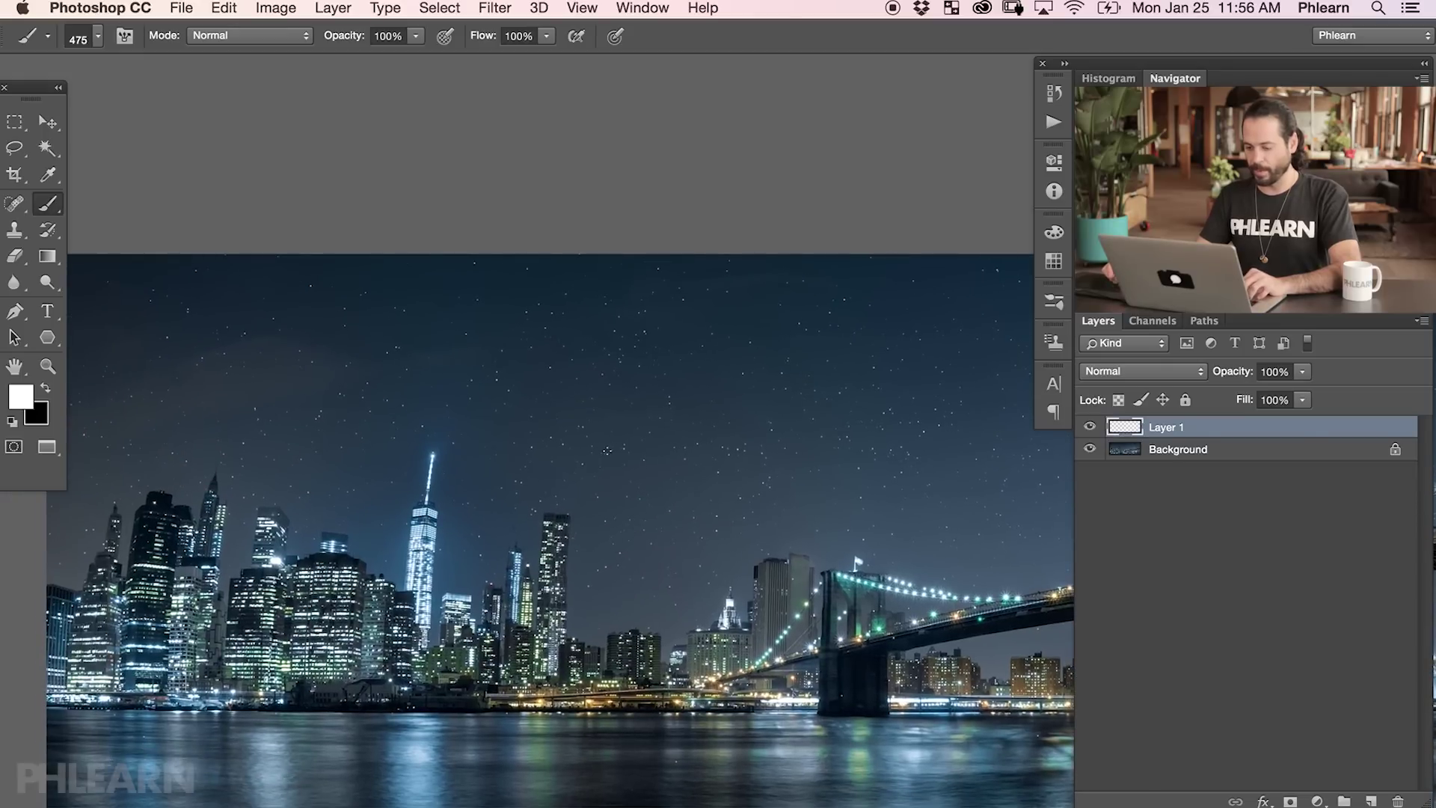
Step: Add a new layer above Layer 1 and enlarge the star brush to 2120 px
key("super+shift+alt+n")
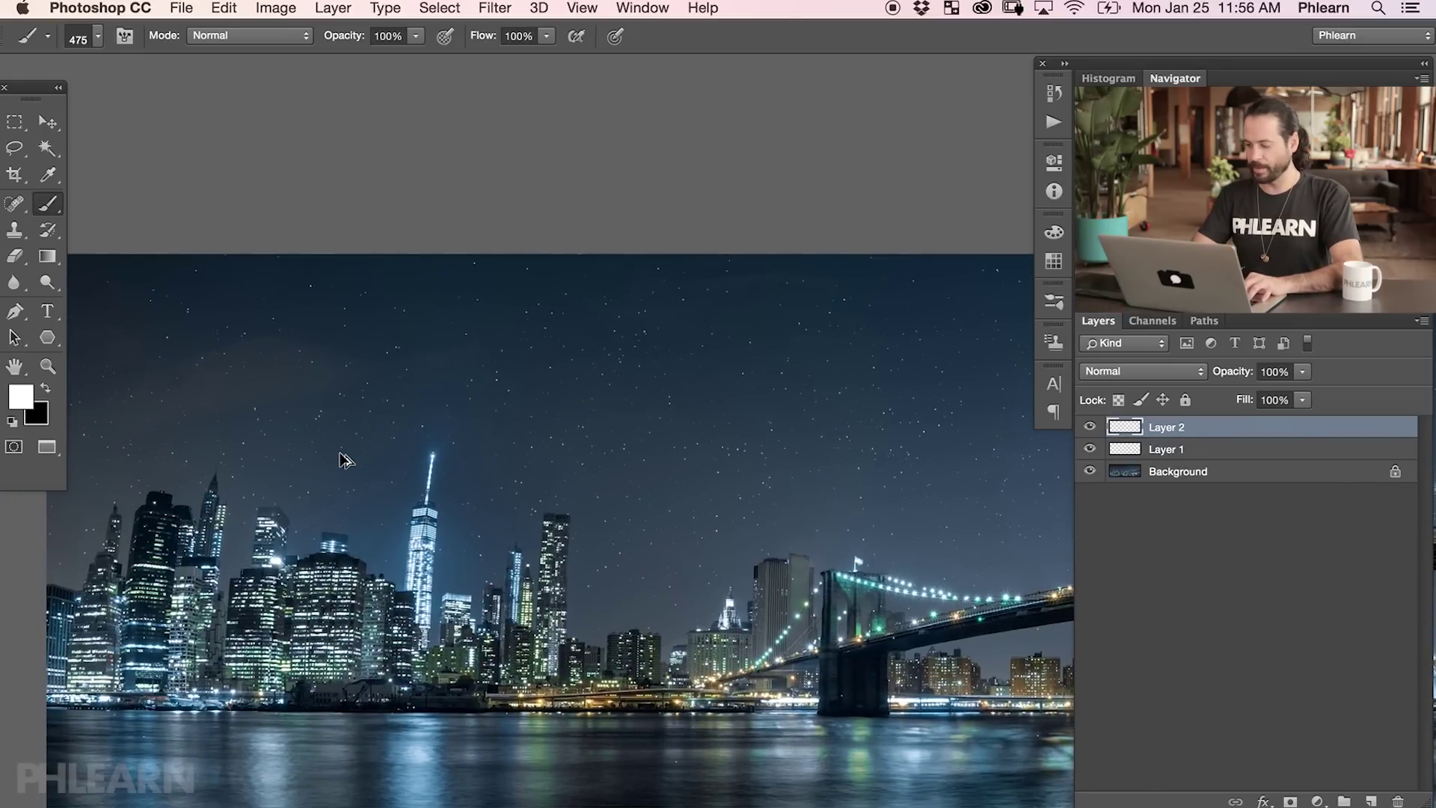
right_click(509, 391)
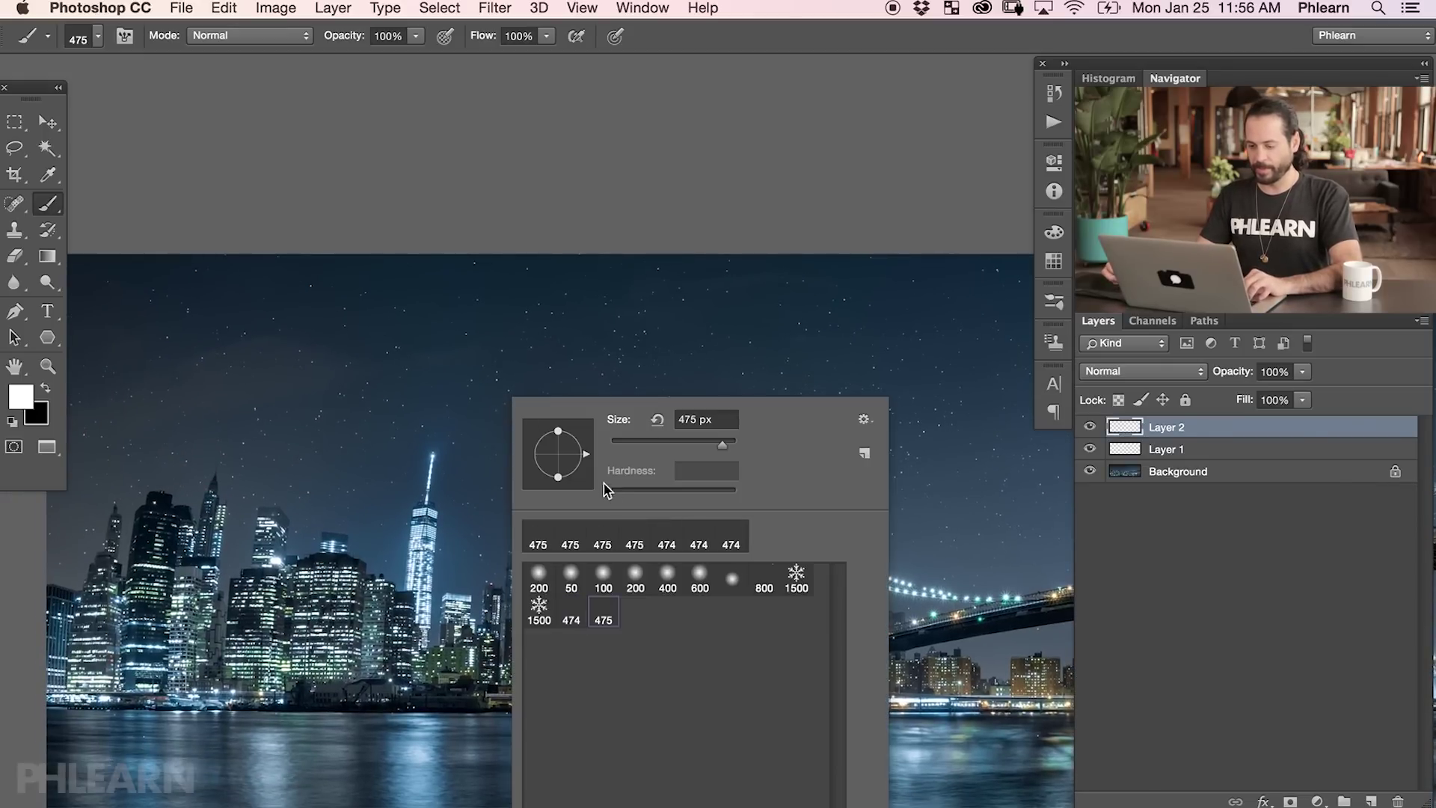
left_click_drag(723, 446, 730, 451)
key("Return")
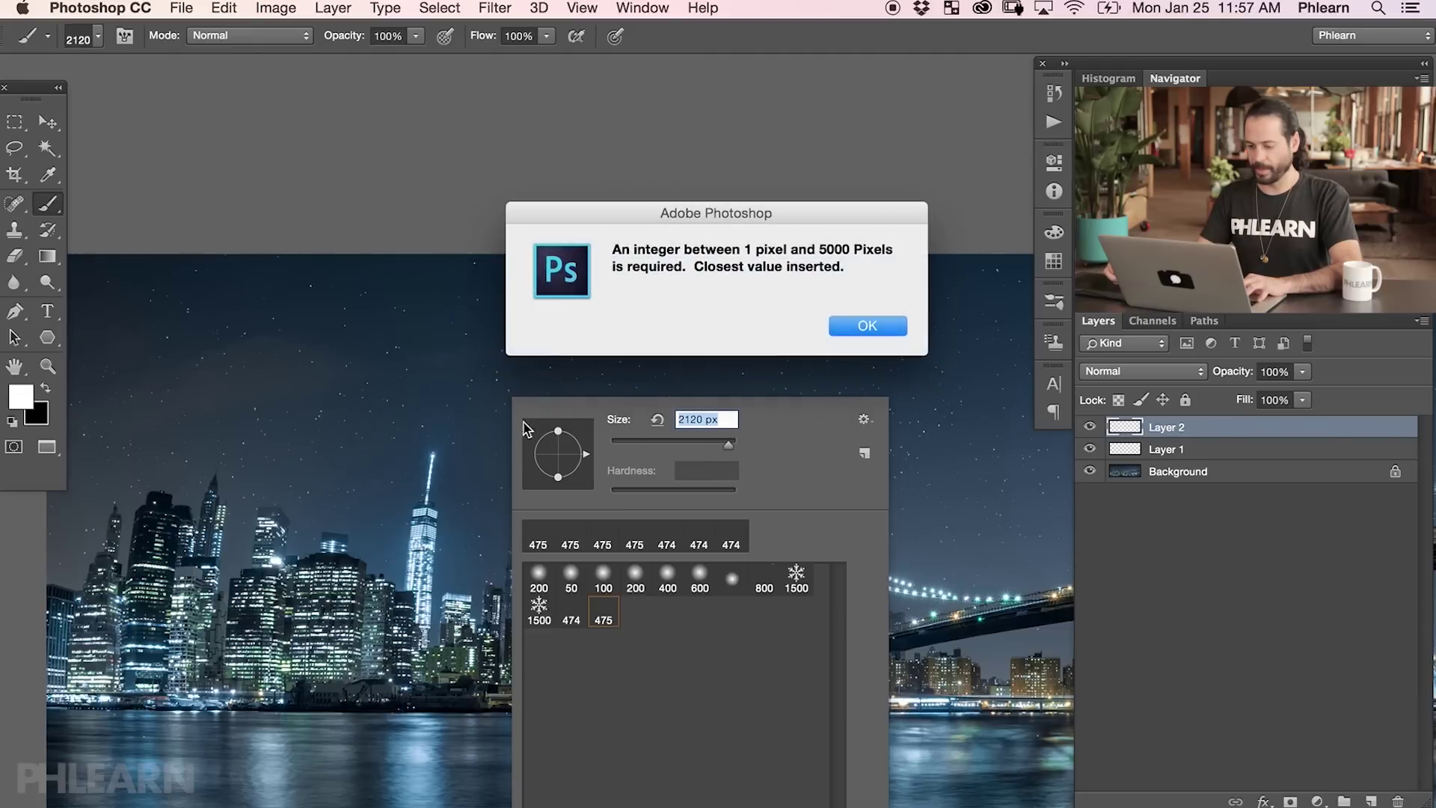
left_click(870, 327)
Step: Try painting larger stars over the sky with the brush at 1915 px and undo the strokes
left_click_drag(603, 417, 554, 417)
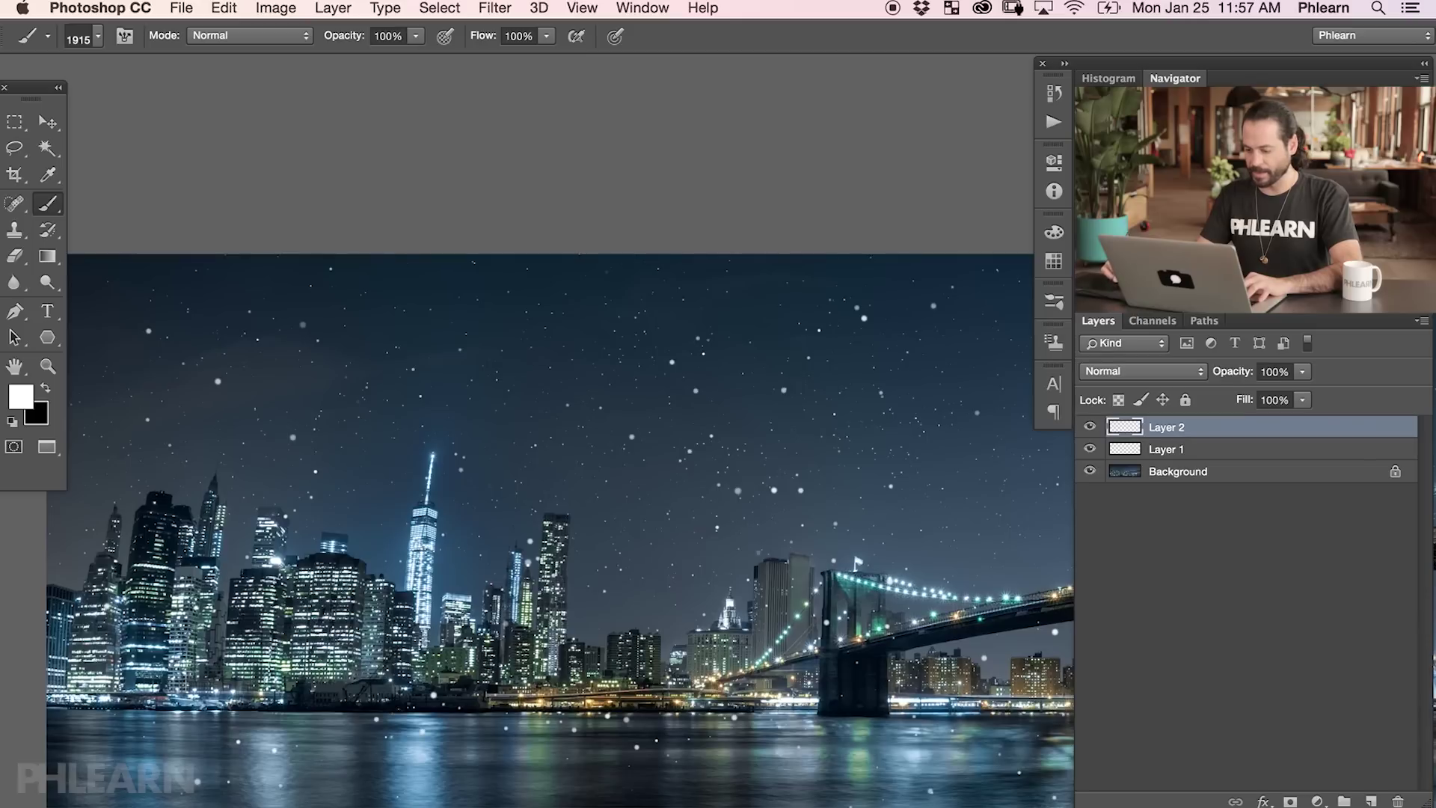
key("super+z")
key("super+z")
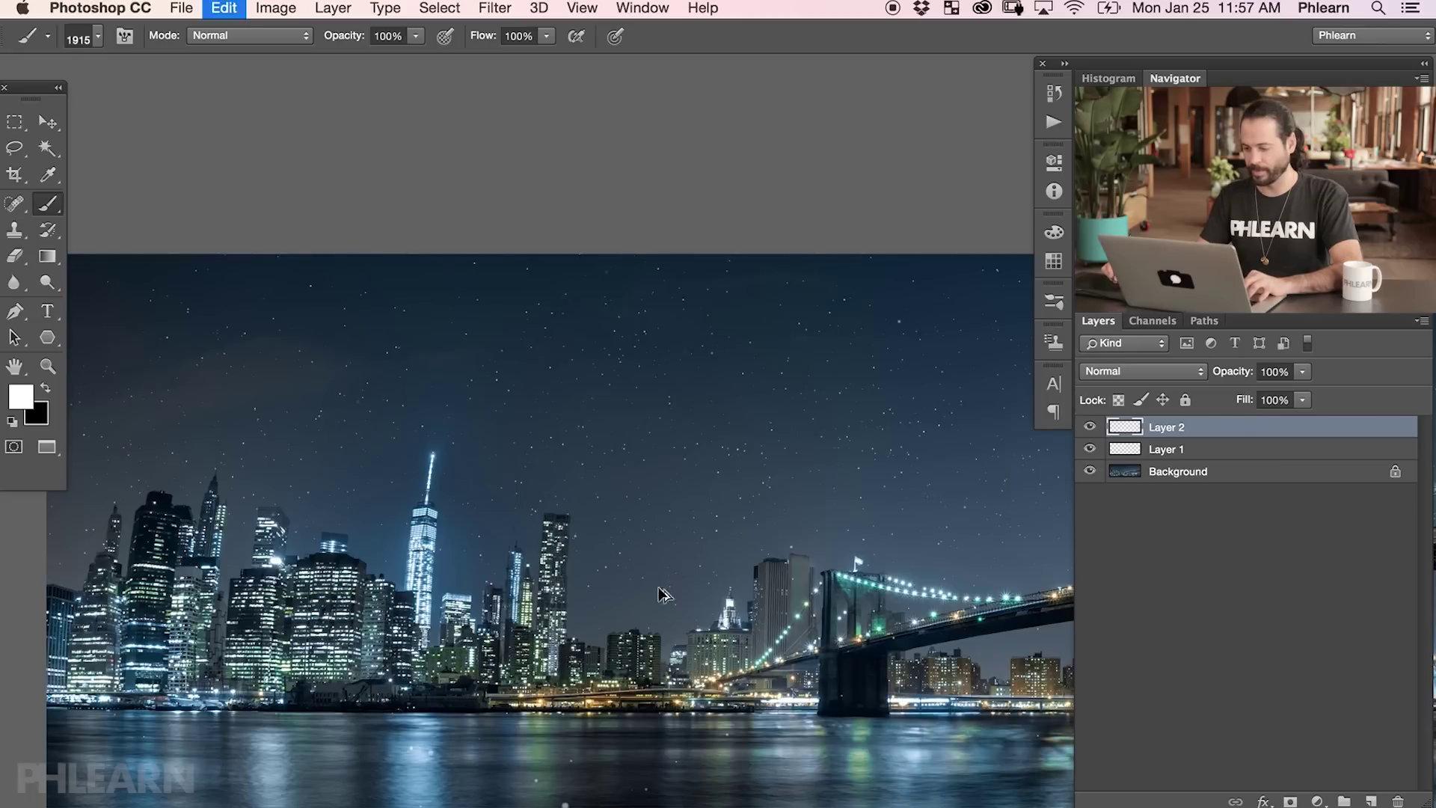
Step: Reduce the star brush to 1181 px and paint some larger stars across the sky on Layer 2
left_click_drag(635, 527, 431, 537)
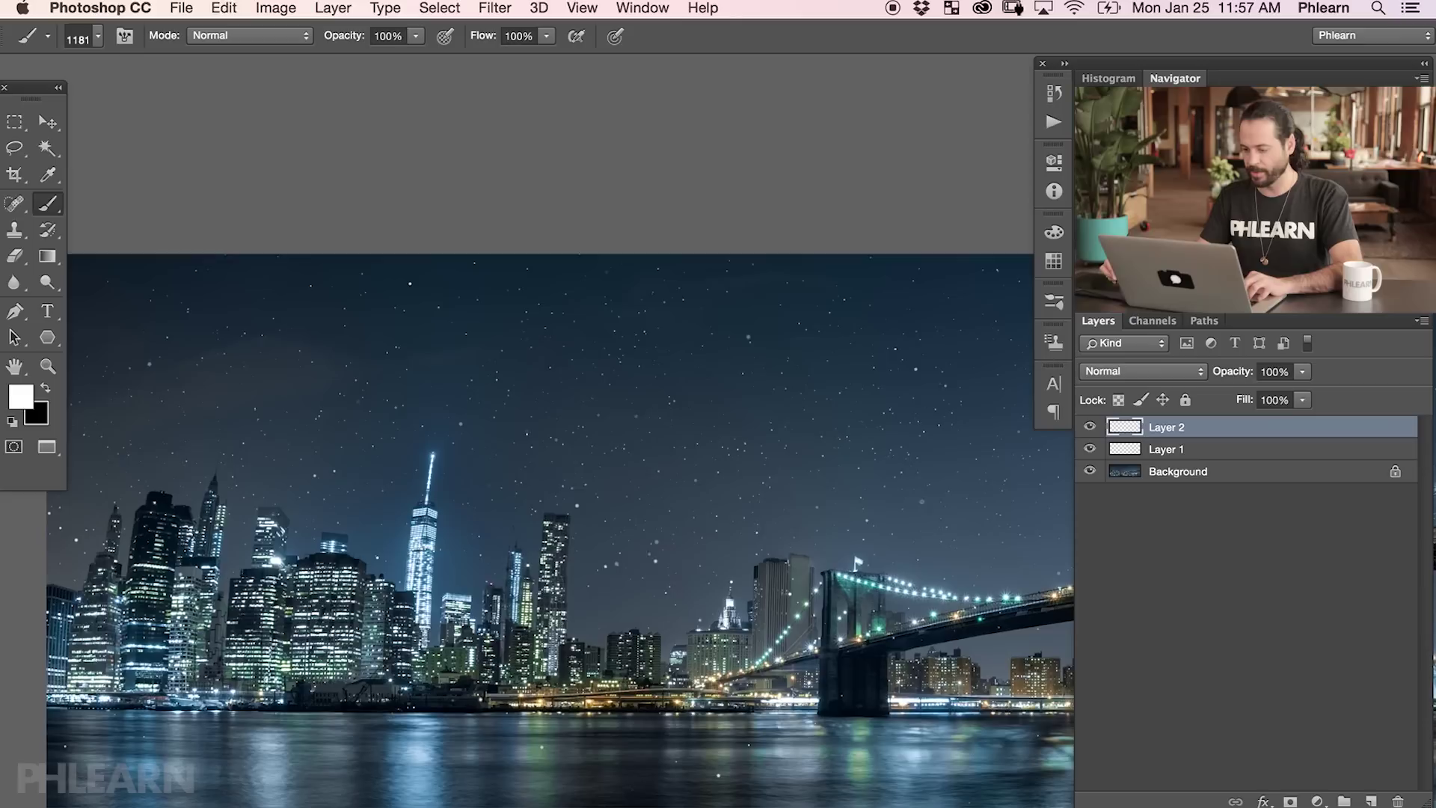
Step: Paint more stars across the sky on Layer 2 with the star brush reduced to 789 px and 194 px
left_click_drag(748, 516, 699, 516)
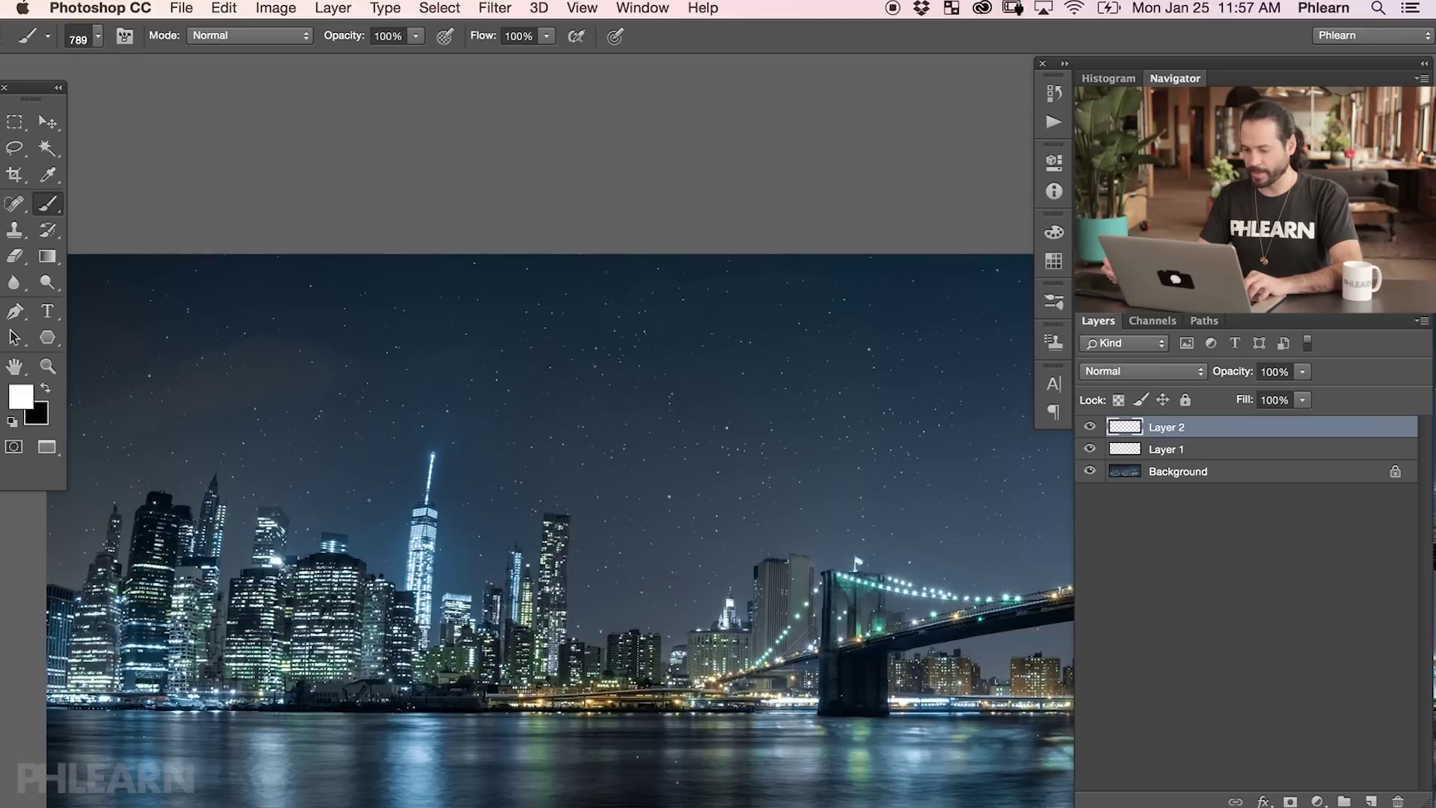
left_click_drag(407, 366, 258, 369)
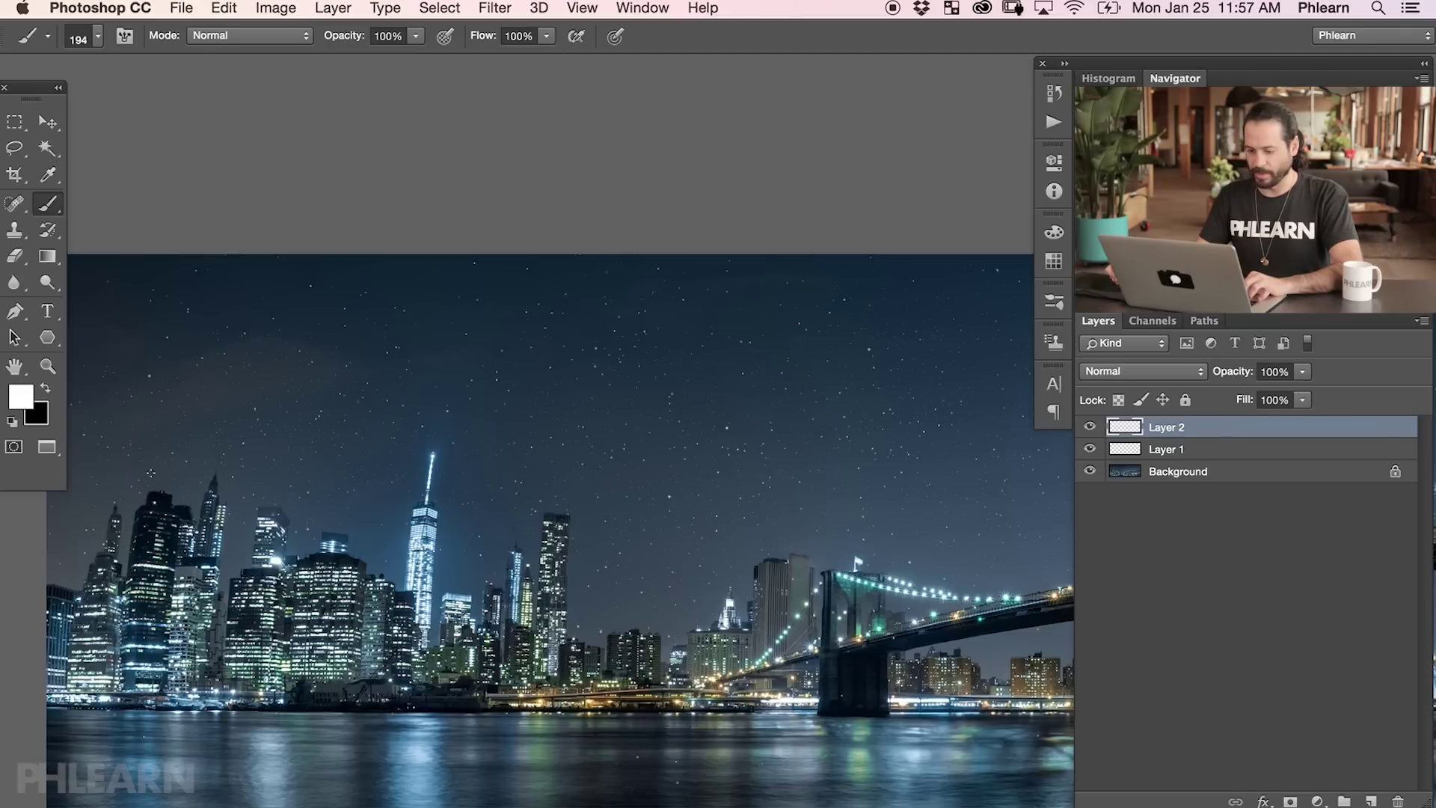
left_click_drag(840, 536, 386, 462)
left_click_drag(645, 486, 408, 476)
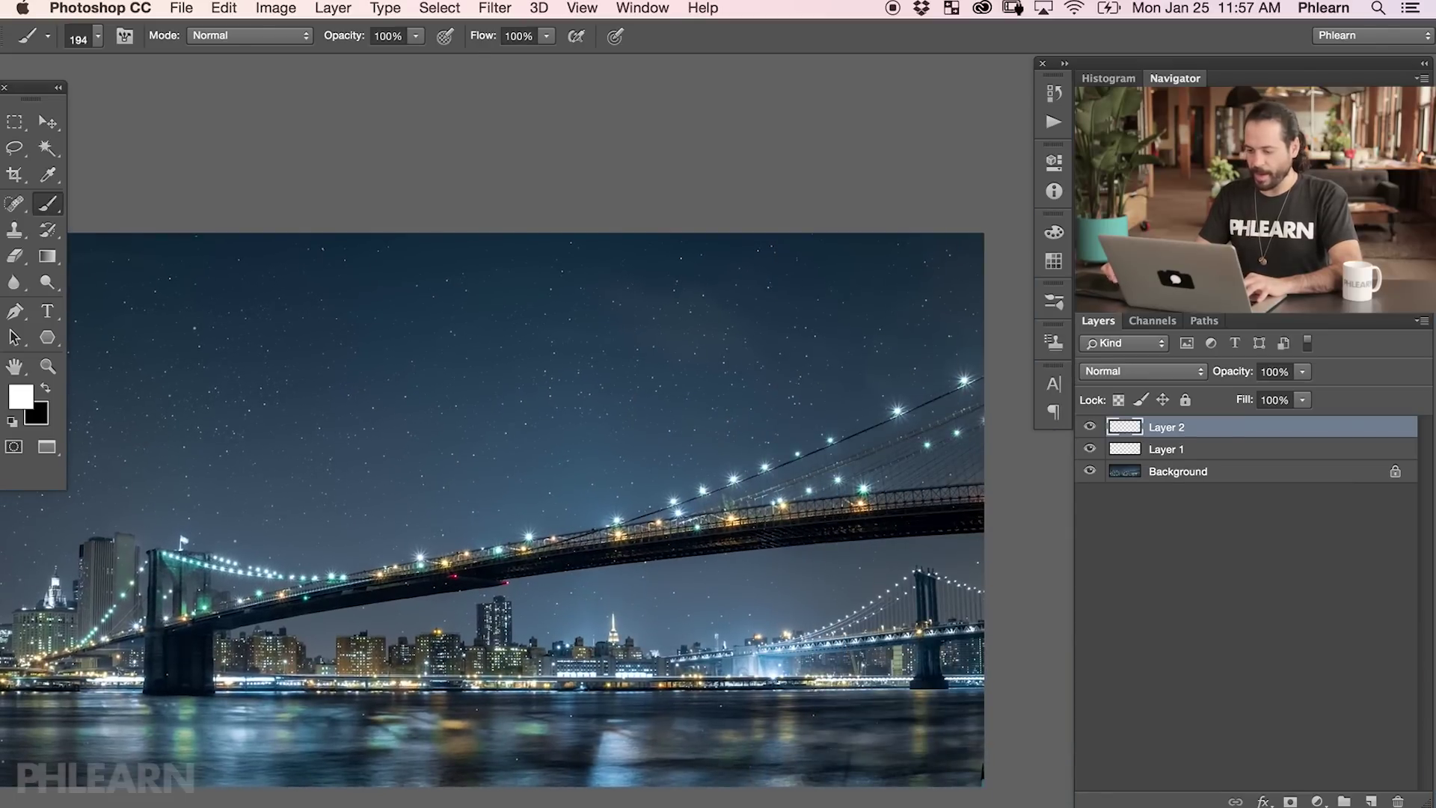
left_click_drag(579, 454, 897, 516)
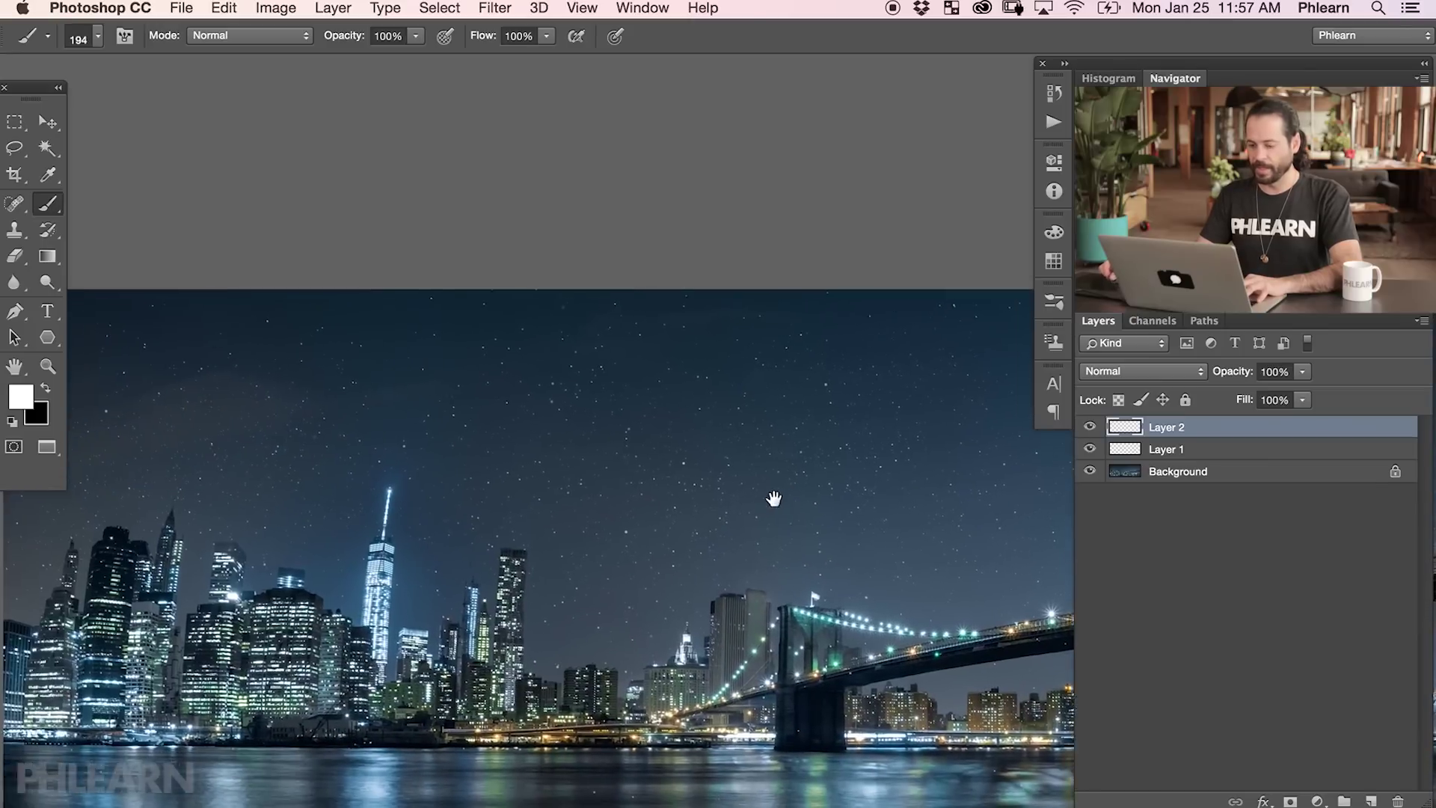
Step: Merge Layer 1 and Layer 2 into one star layer and toggle its visibility to compare the sky without and with stars
left_click(1166, 450, "shift")
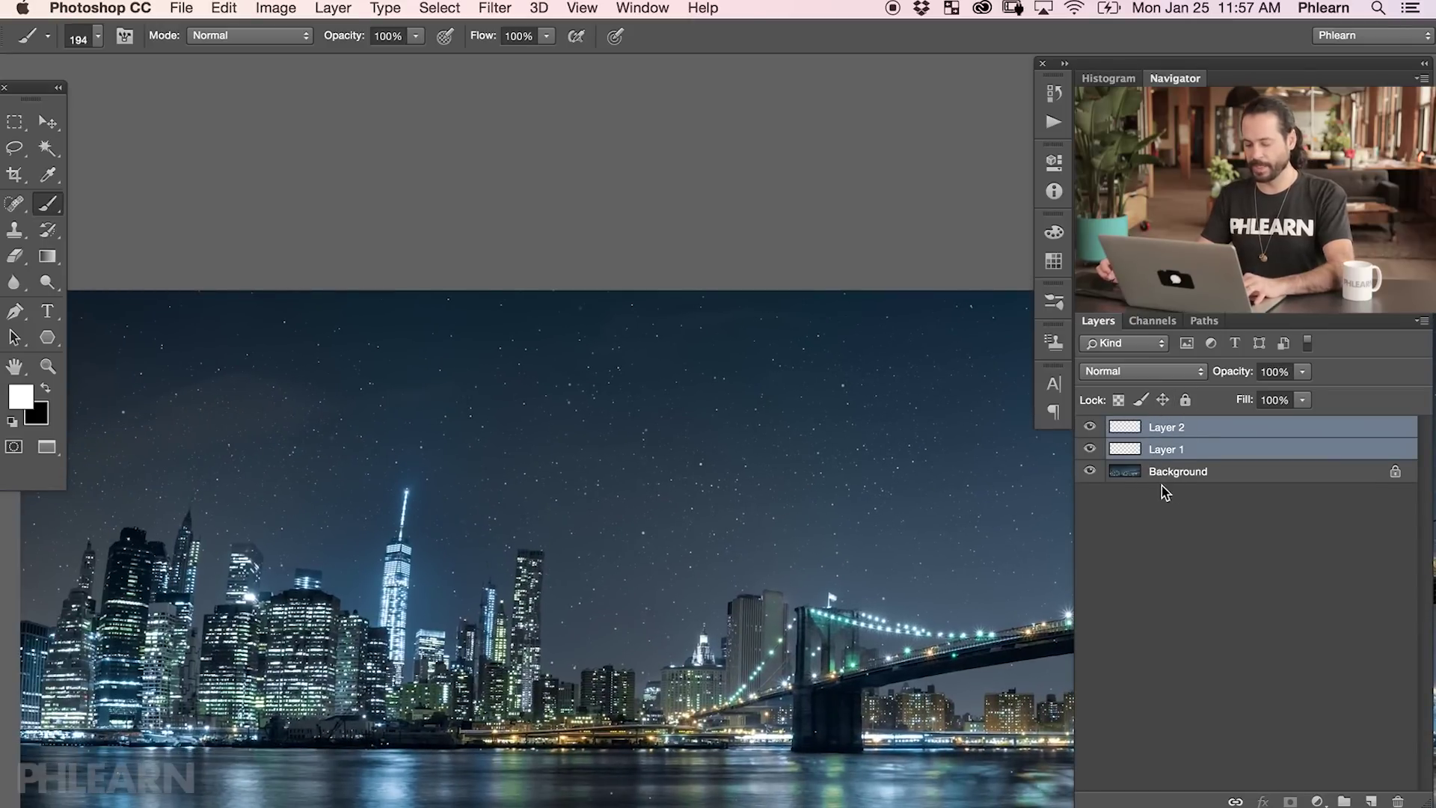
key("super+e")
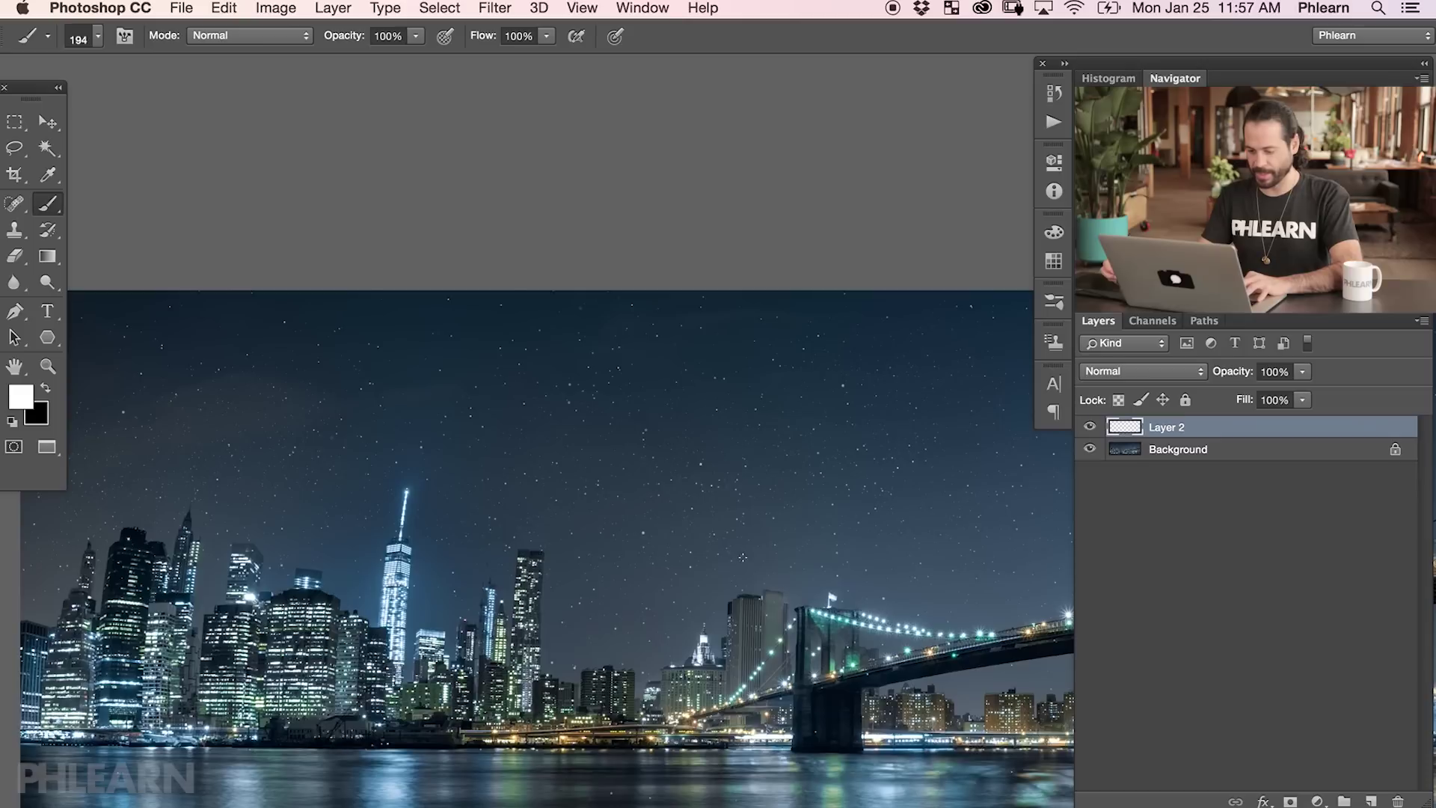
scroll(742, 556, "down", 3)
scroll(632, 614, "up", 3)
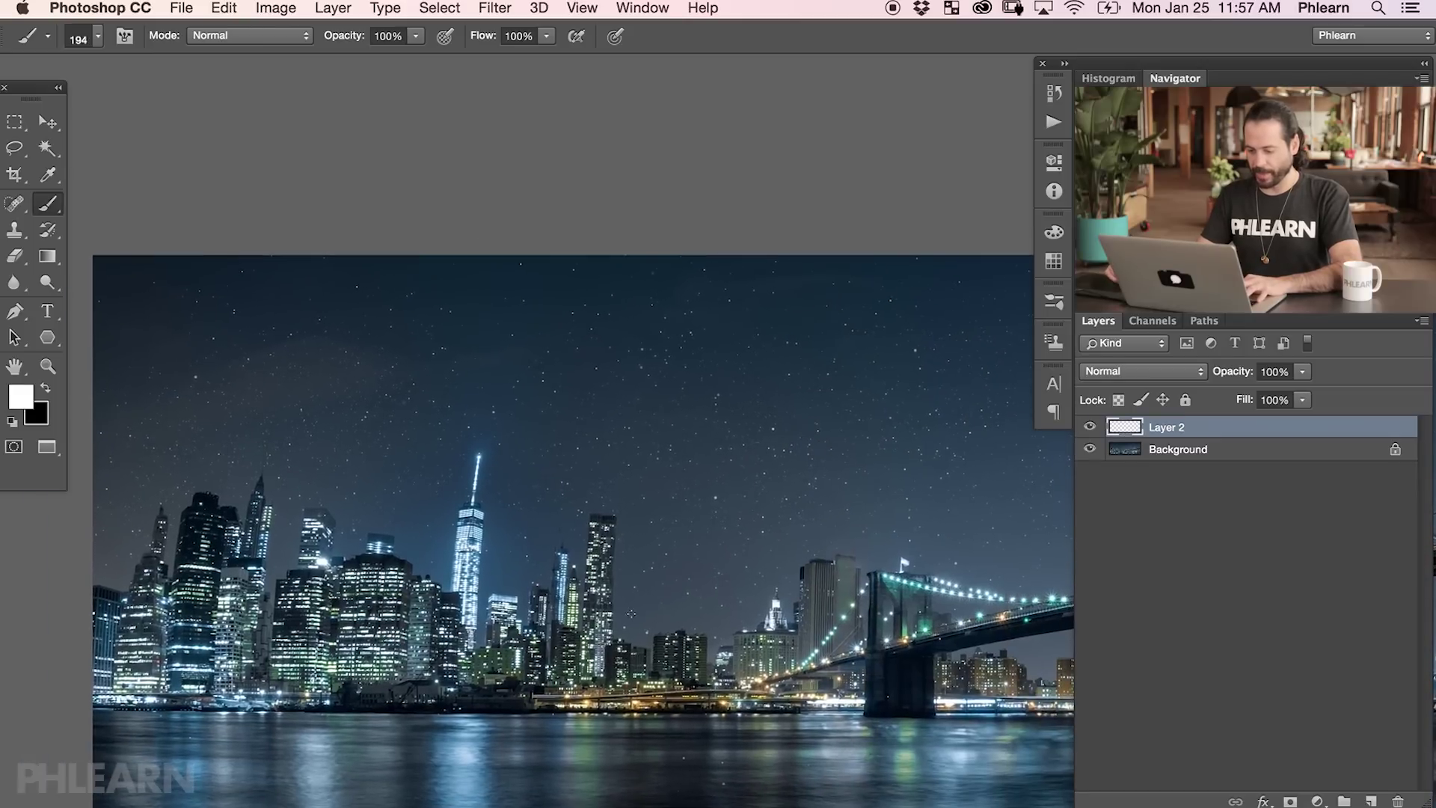
left_click(1089, 427)
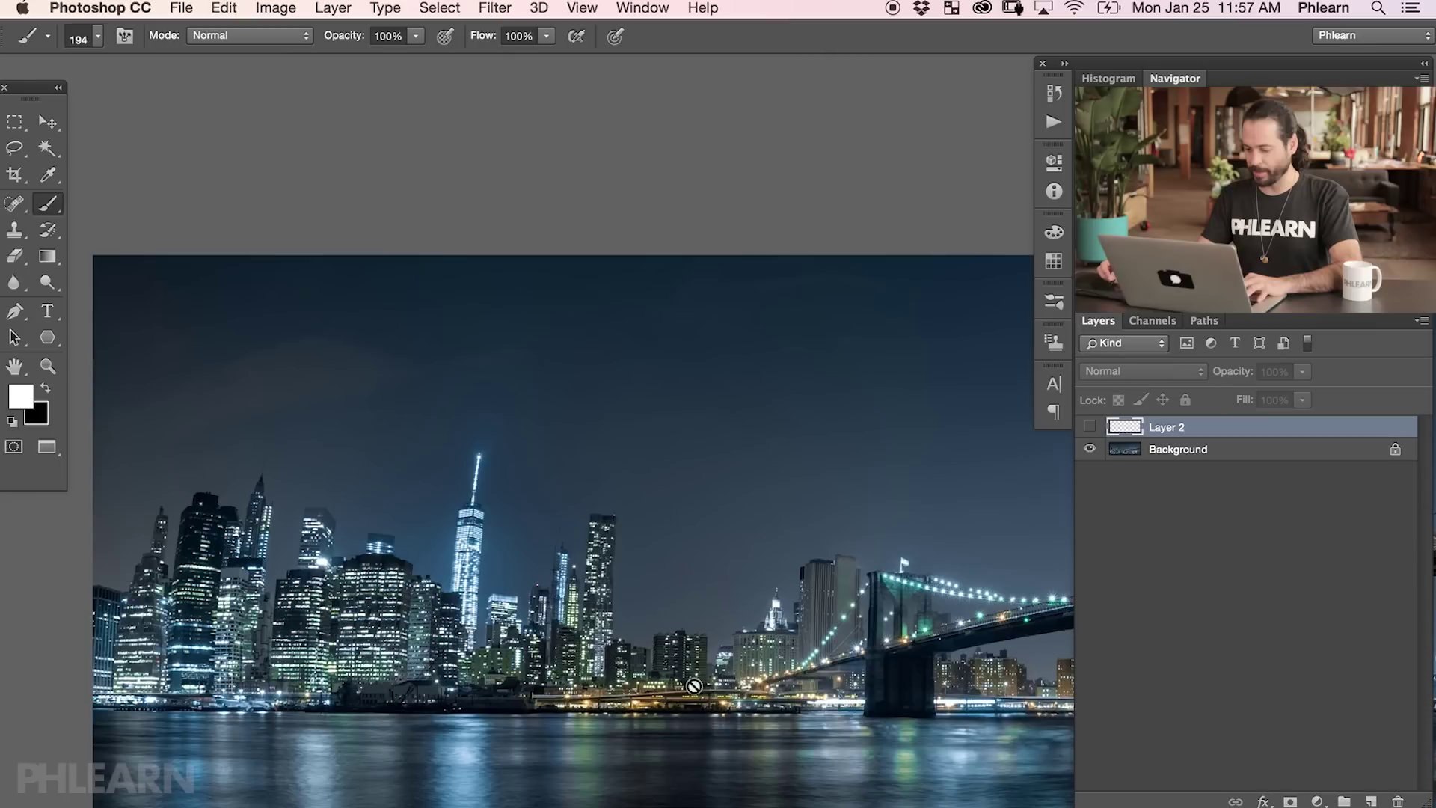
left_click(1089, 426)
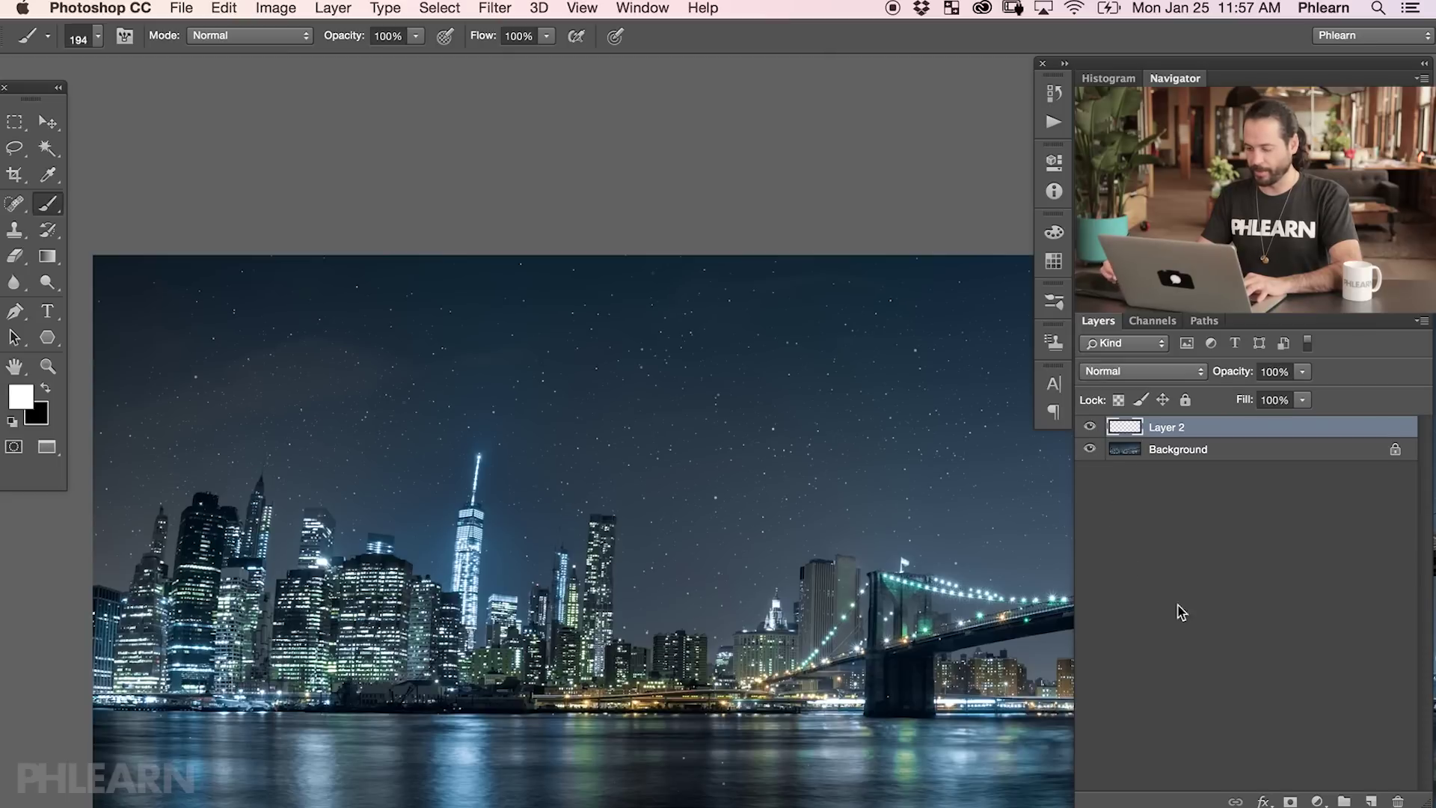
Step: Add a layer mask to Layer 2 and choose the soft round 200 px brush with black as the foreground color
left_click(1289, 801)
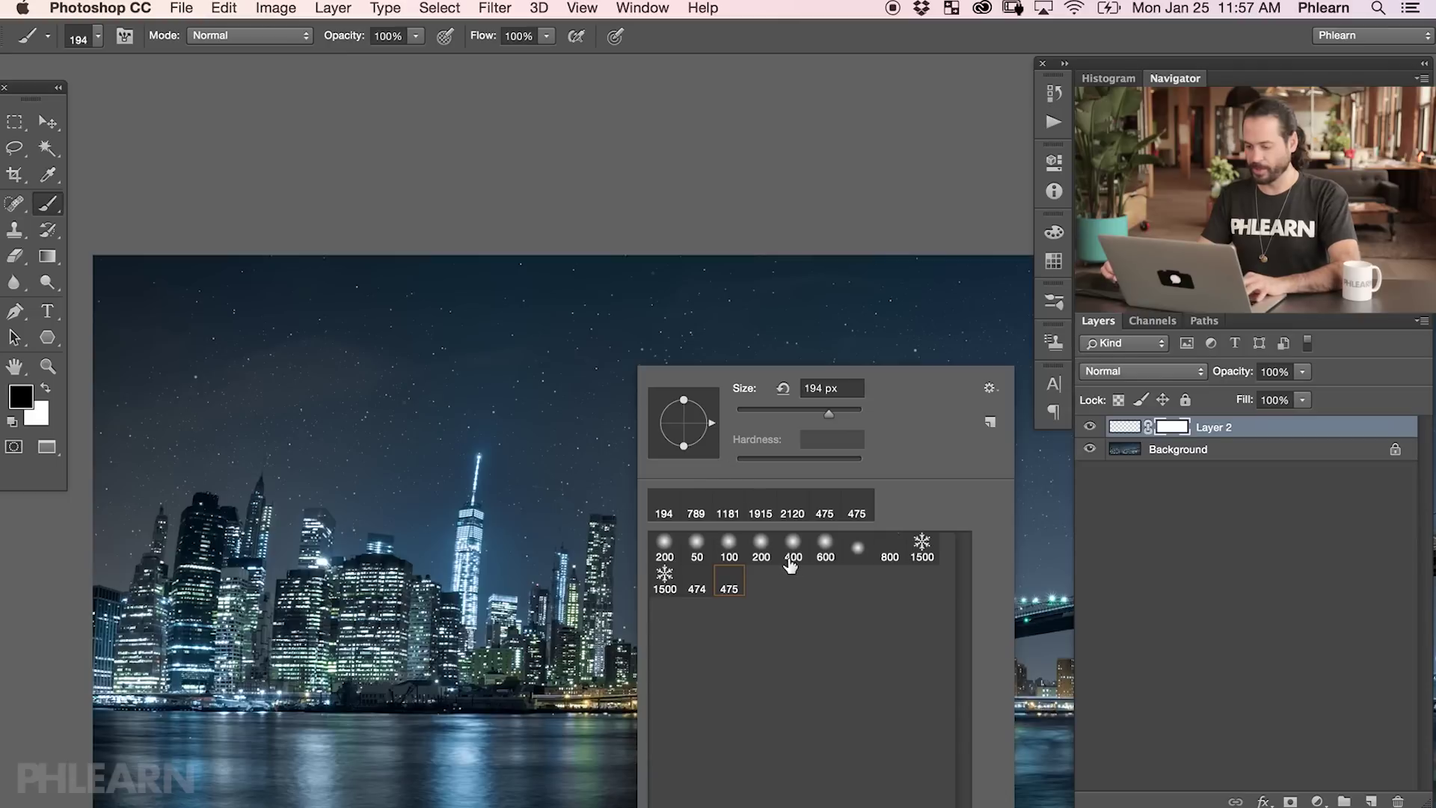
left_click(666, 550)
left_click(543, 536)
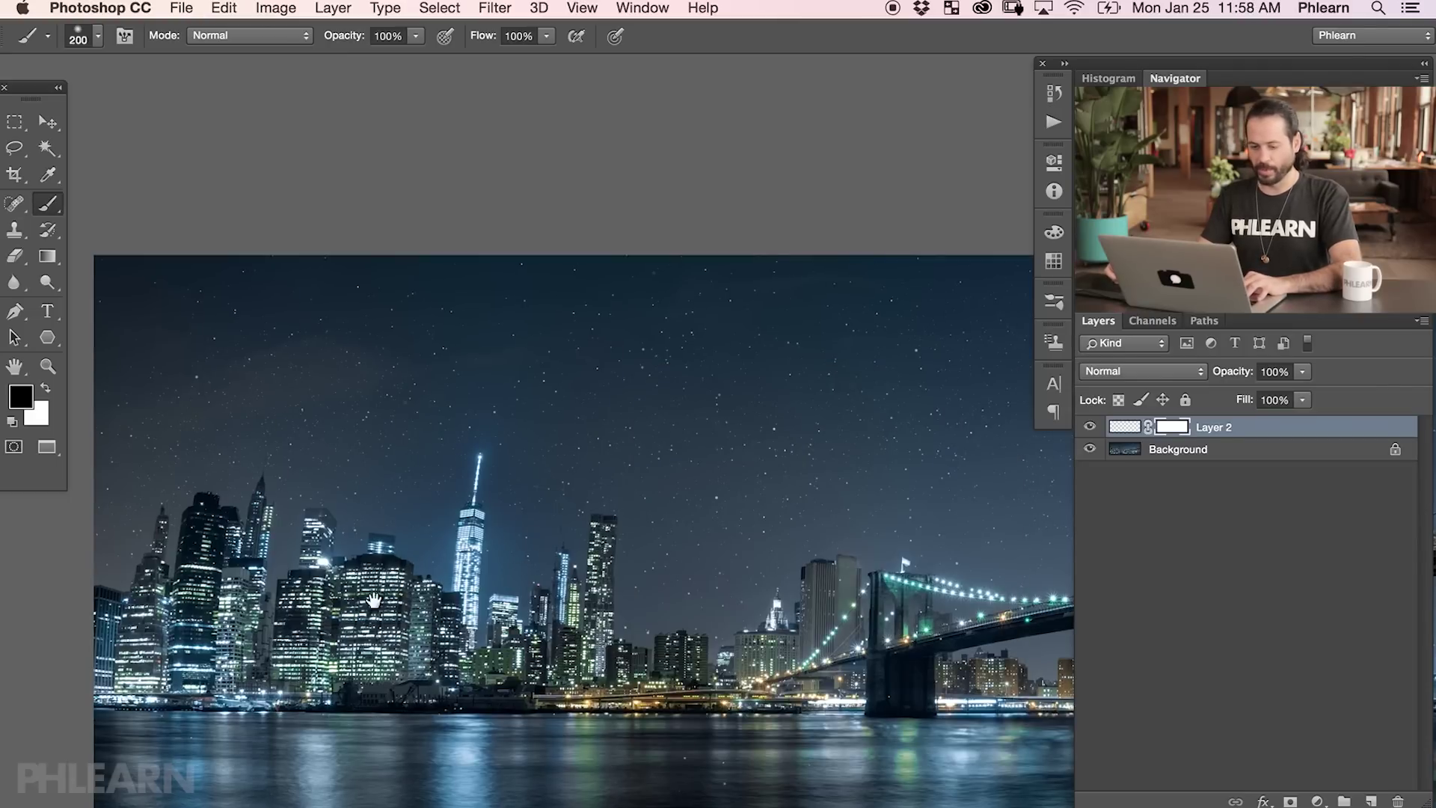
Step: Paint black on Layer 2's mask to hide stars over the city buildings and the water, enlarging the brush to 301 px
scroll(385, 619, "left", 5)
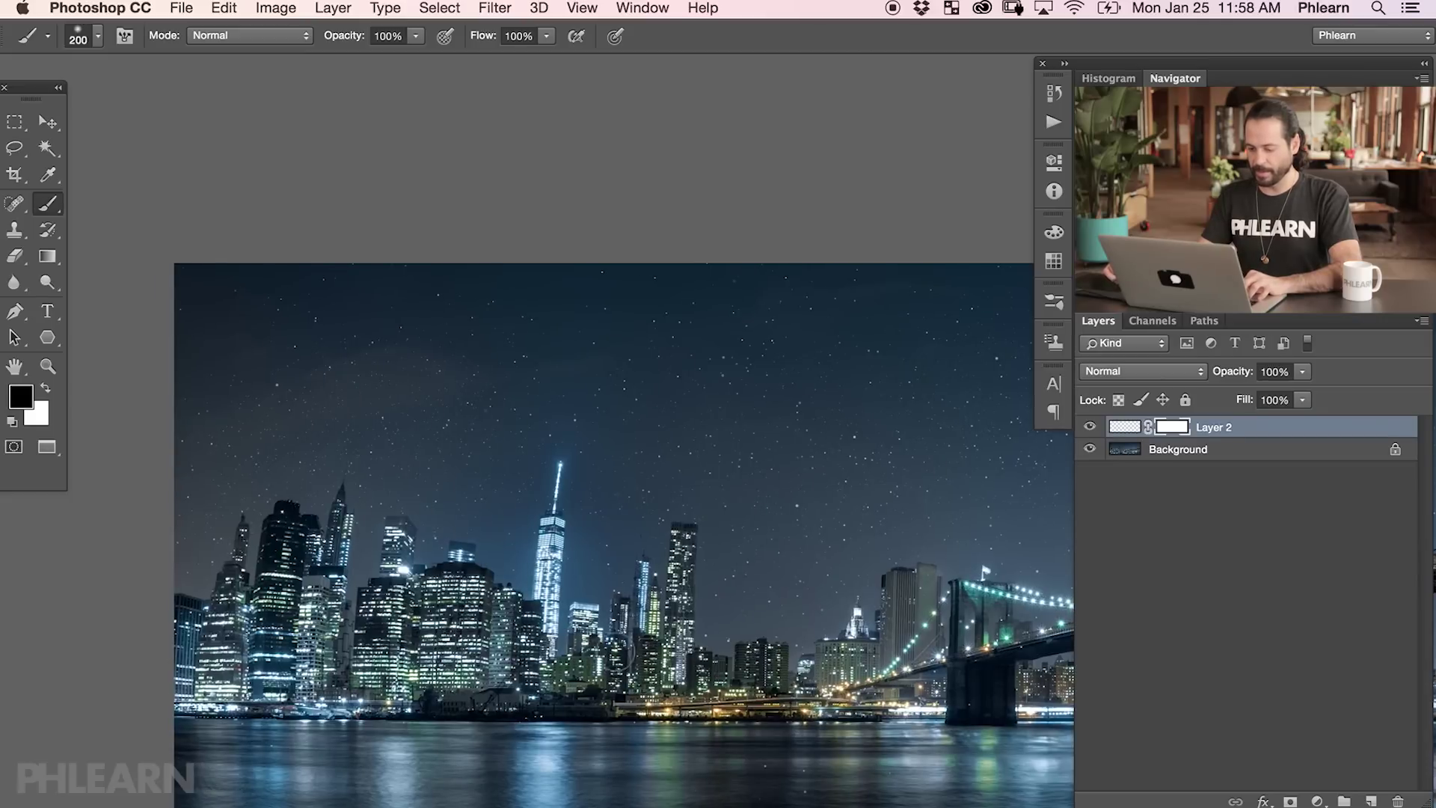
left_click_drag(786, 689, 713, 742)
key("bracketright")
scroll(339, 718, "right", 5)
scroll(340, 717, "down", 2)
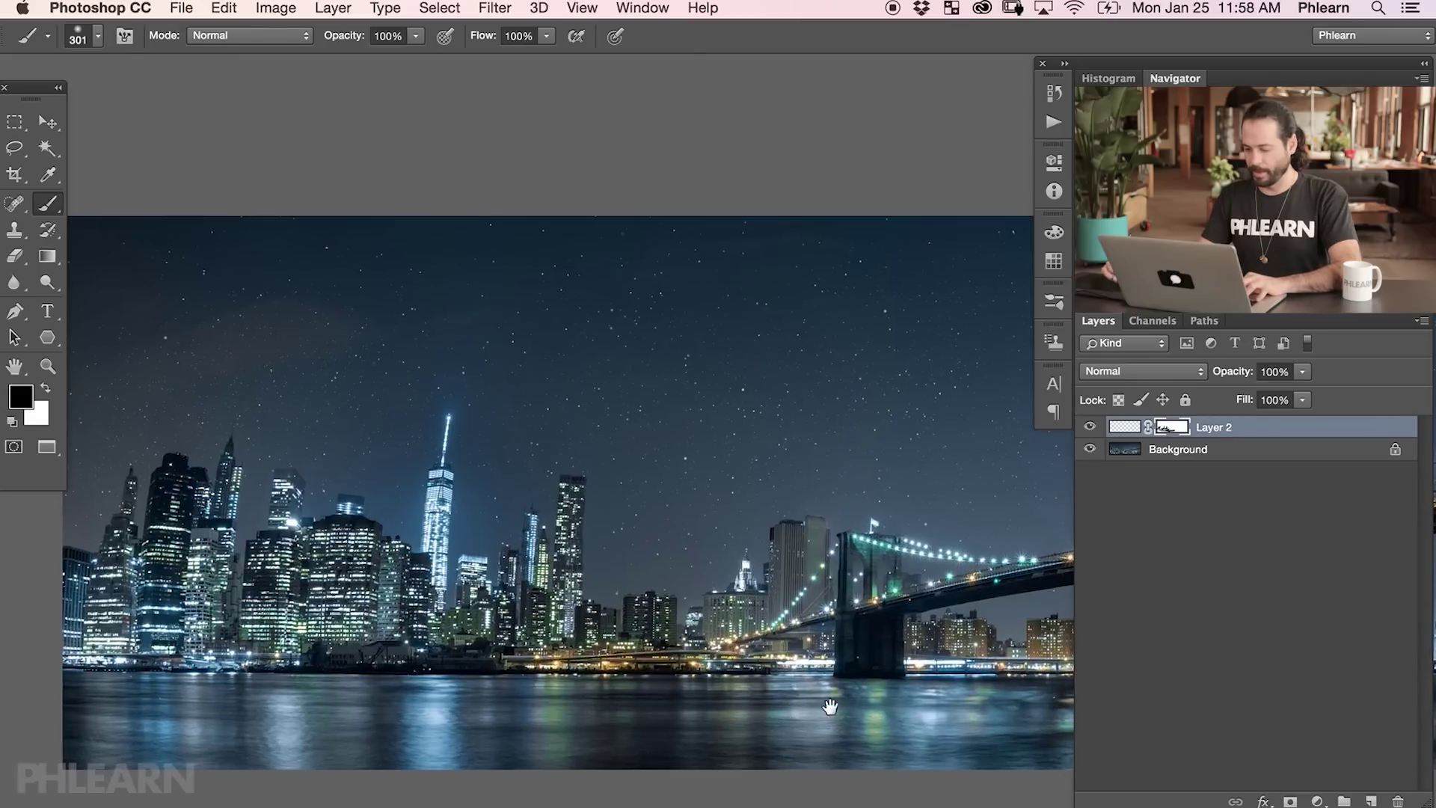
scroll(1002, 703, "right", 5)
scroll(1002, 703, "down", 1)
scroll(673, 717, "right", 3)
scroll(673, 718, "down", 1)
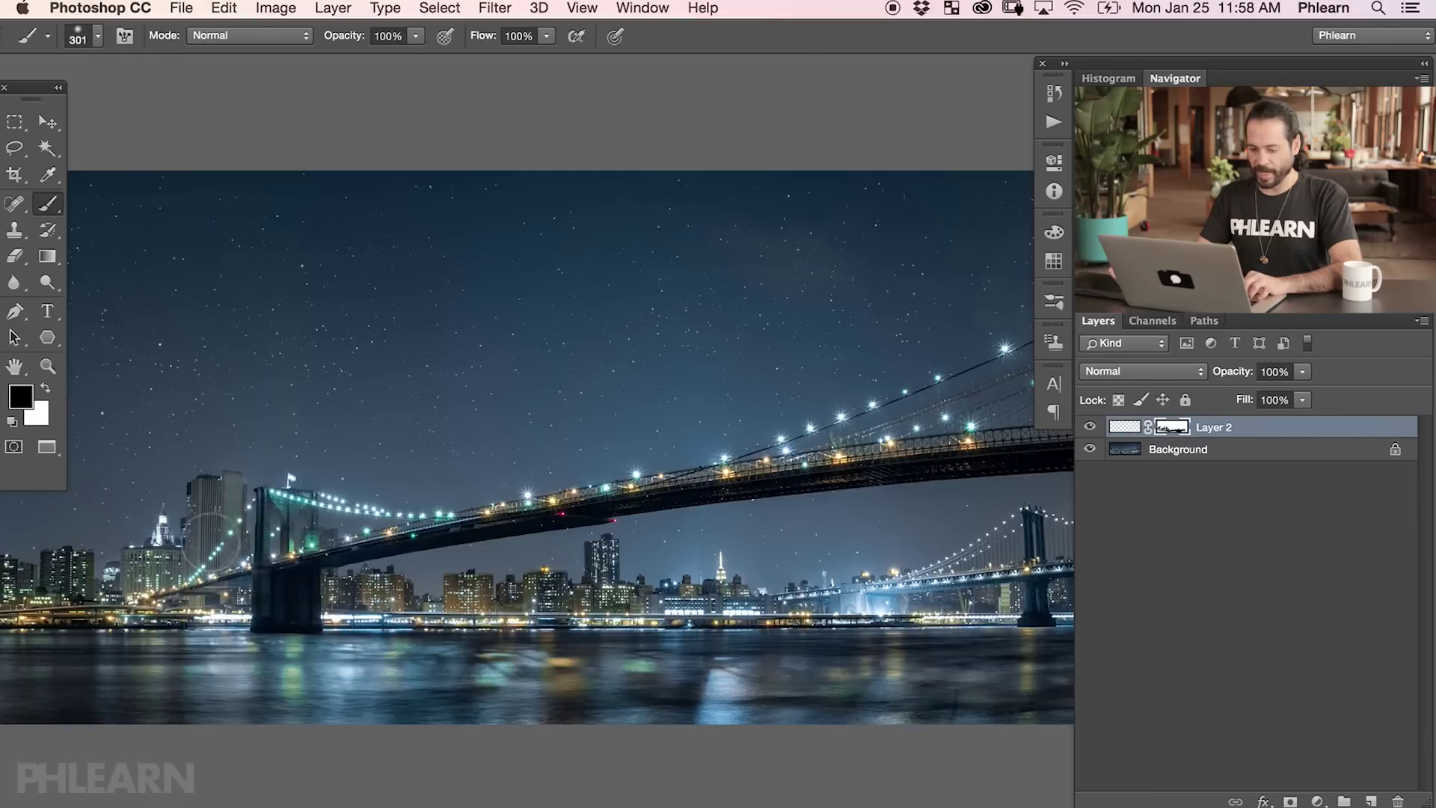
Step: Reduce the brush to 204 px and mask out the stars over the bridge, the buildings beneath it and the water
left_click_drag(382, 546, 297, 572)
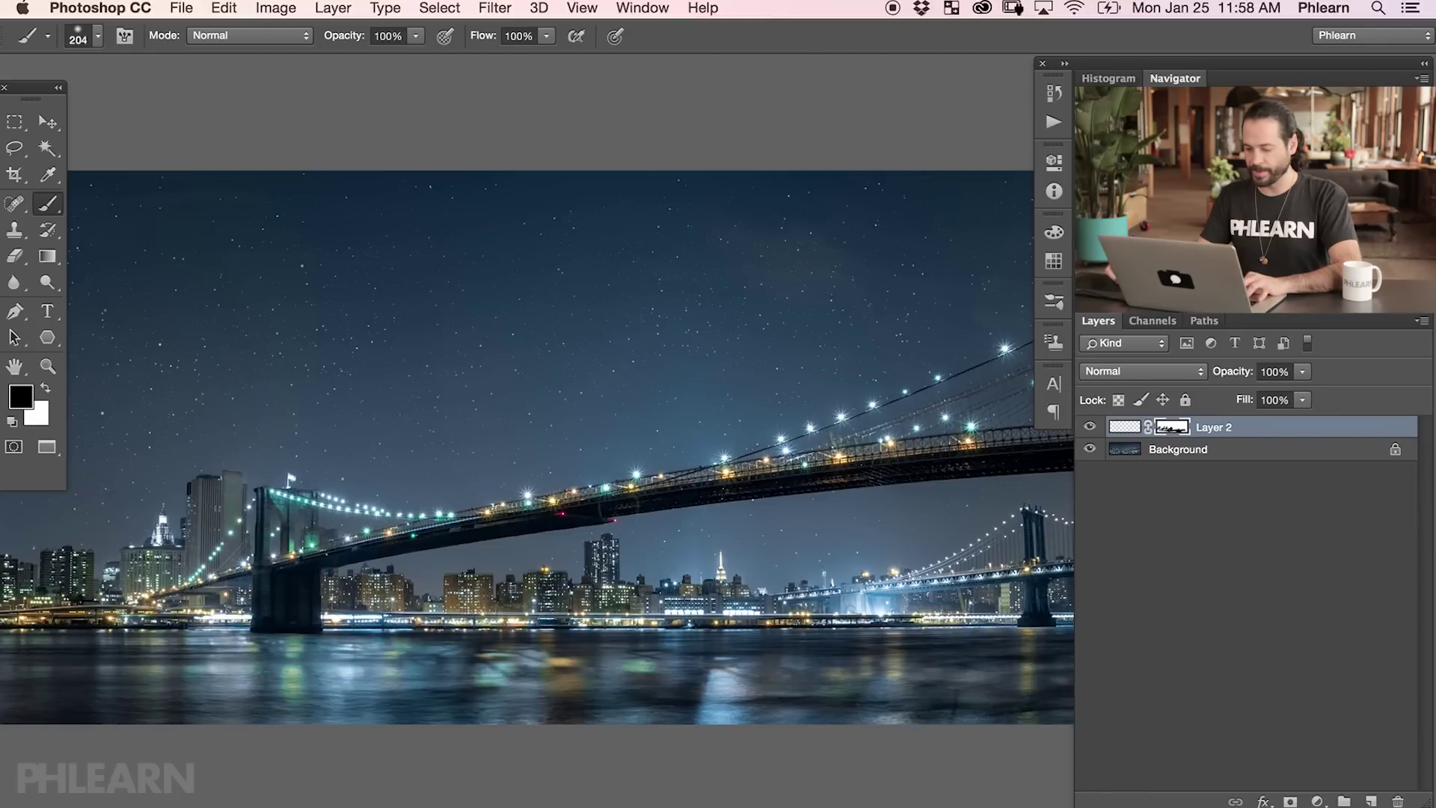
left_click_drag(770, 502, 400, 528)
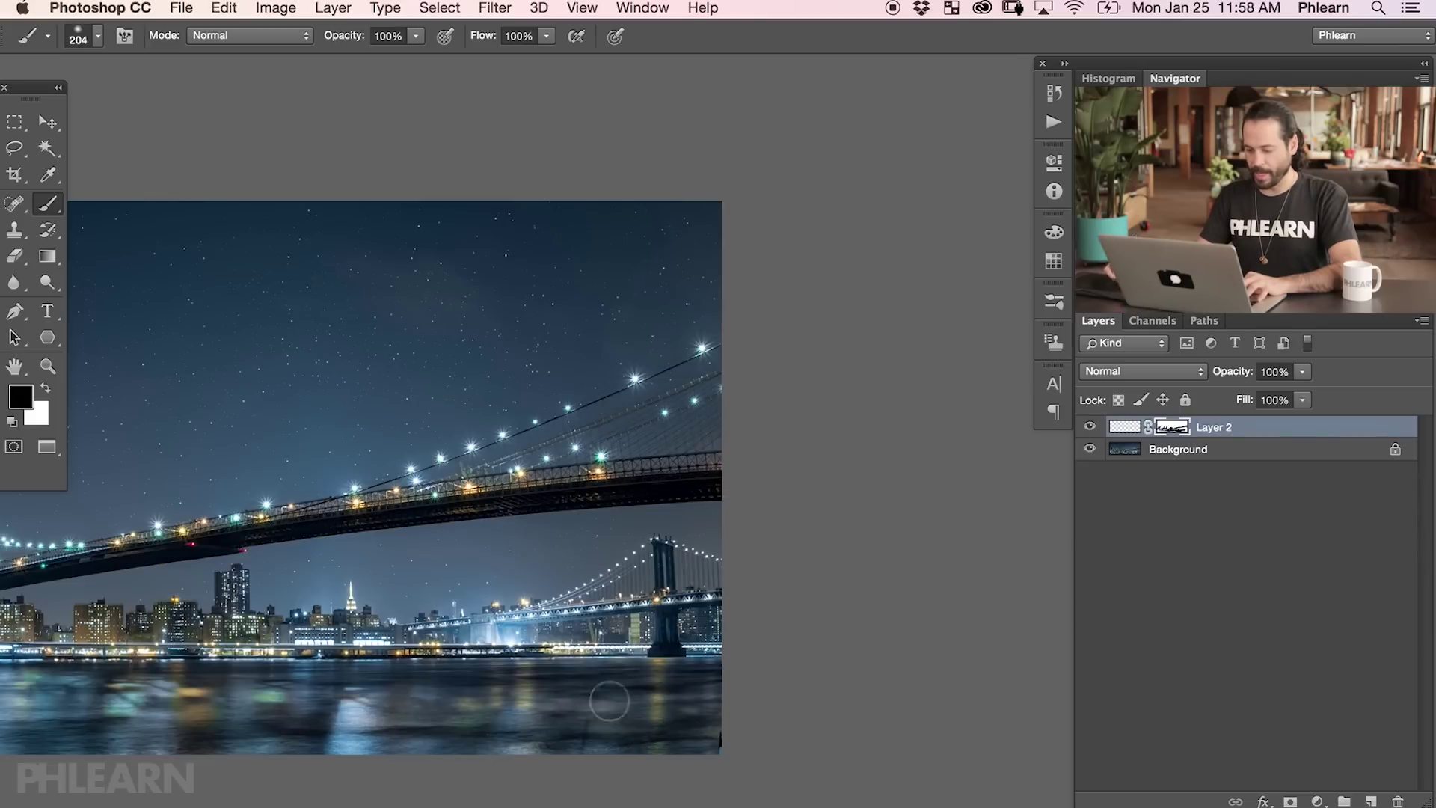
left_click_drag(439, 664, 783, 683)
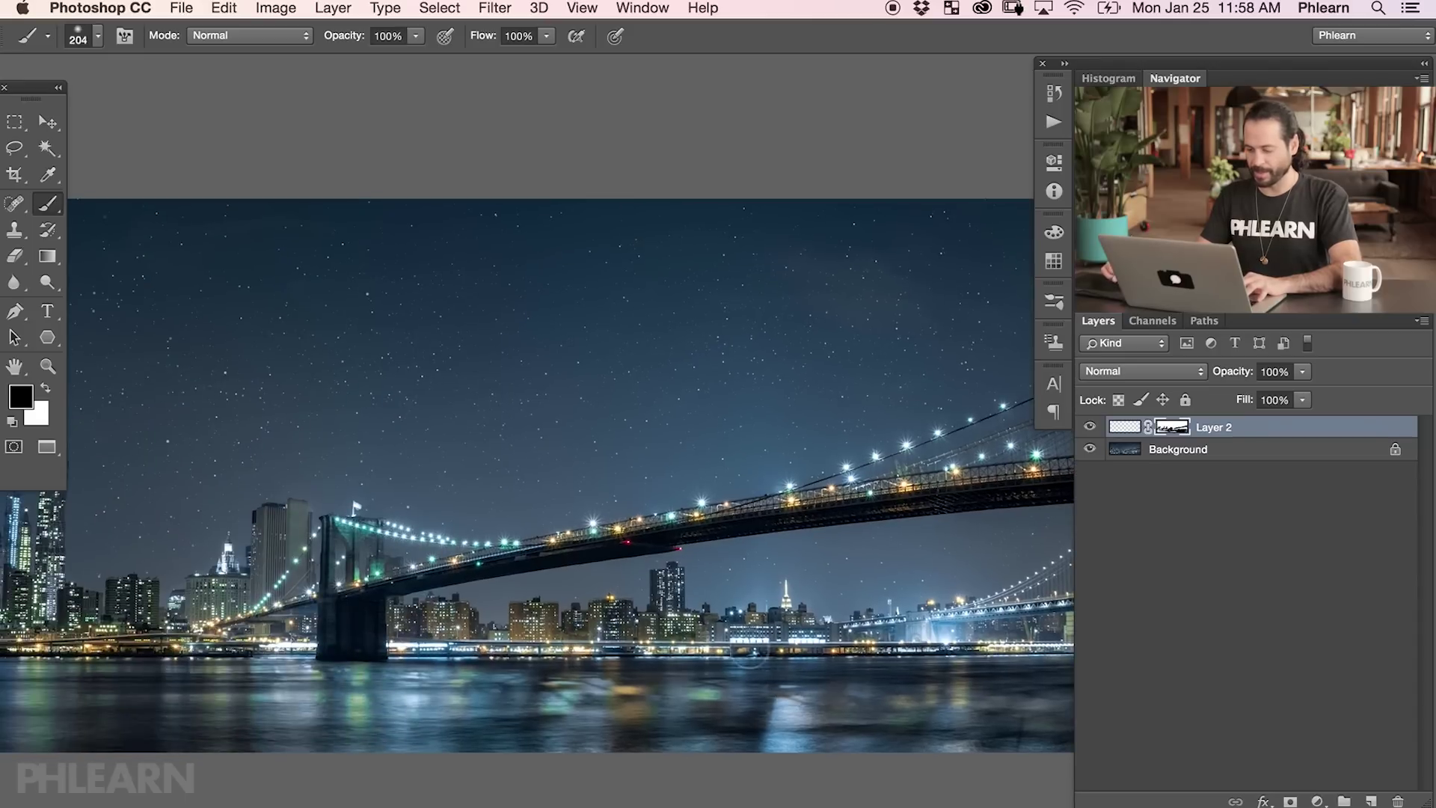
left_click_drag(353, 619, 637, 623)
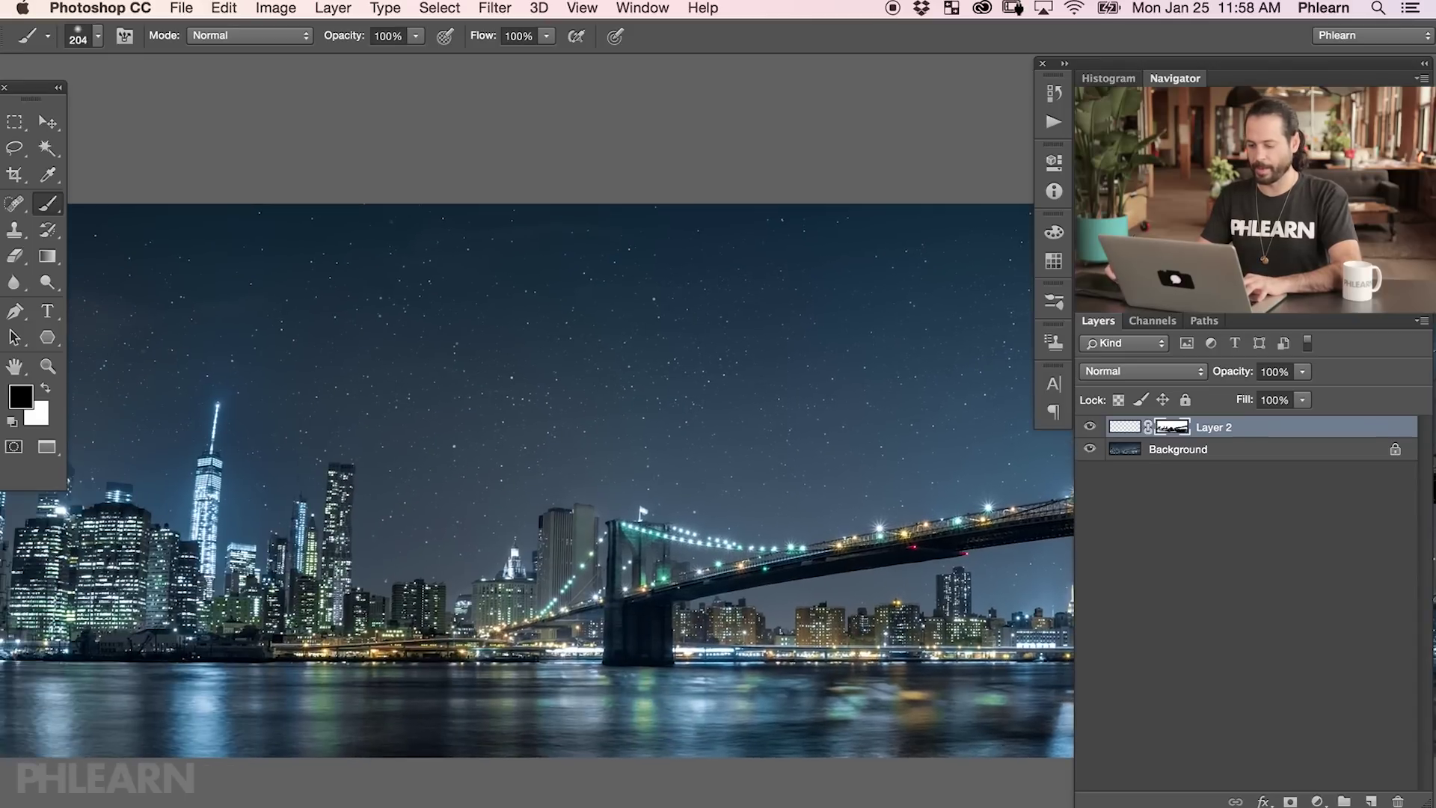
Step: Set the mask brush to 582 px with 20% flow and softly fade the stars near the horizon and under the bridge
mouse_move(413, 636)
left_mouse_down()
mouse_move(686, 643)
mouse_move(658, 625)
mouse_move(703, 569)
mouse_move(681, 518)
left_mouse_up()
key("shift+2")
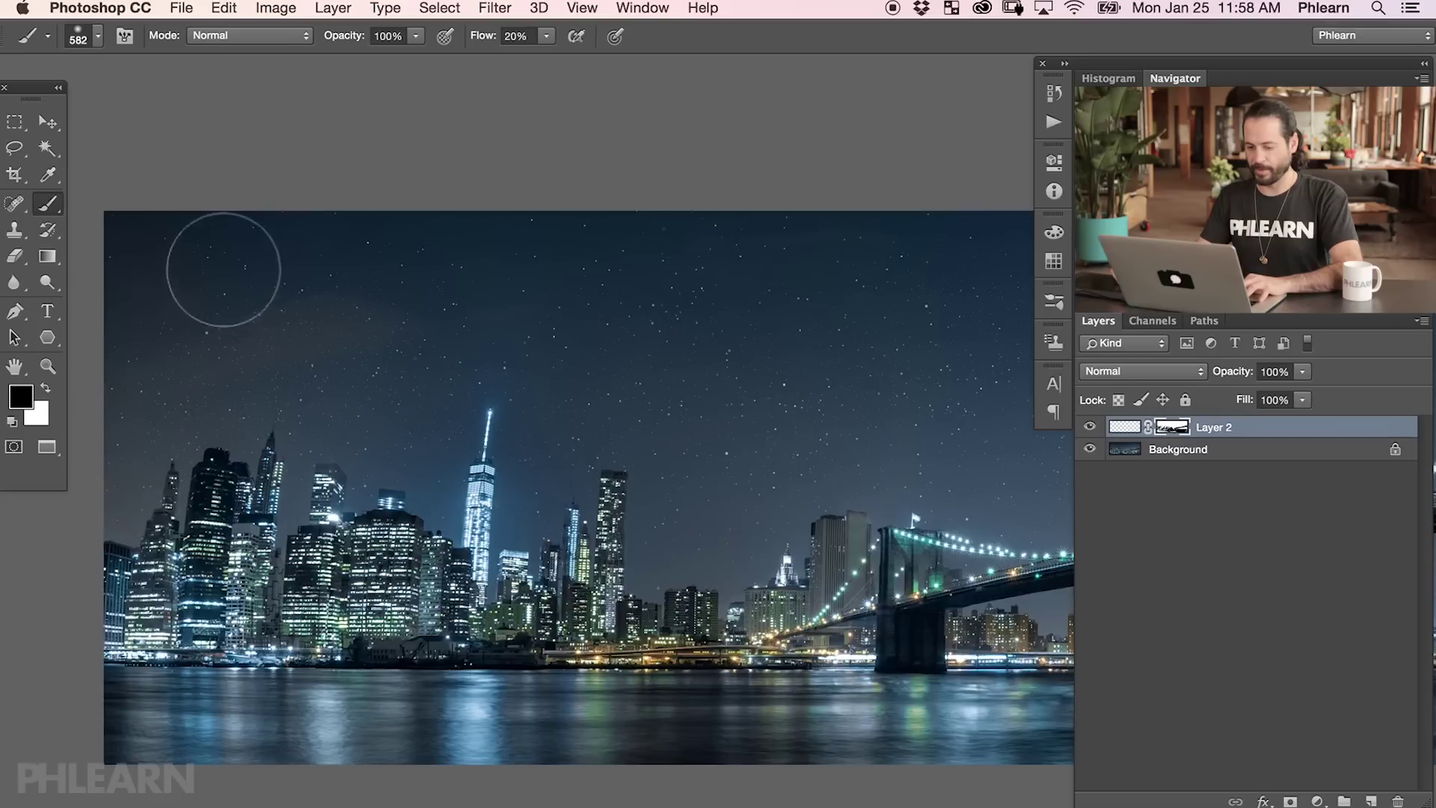
scroll(823, 314, "right", 10)
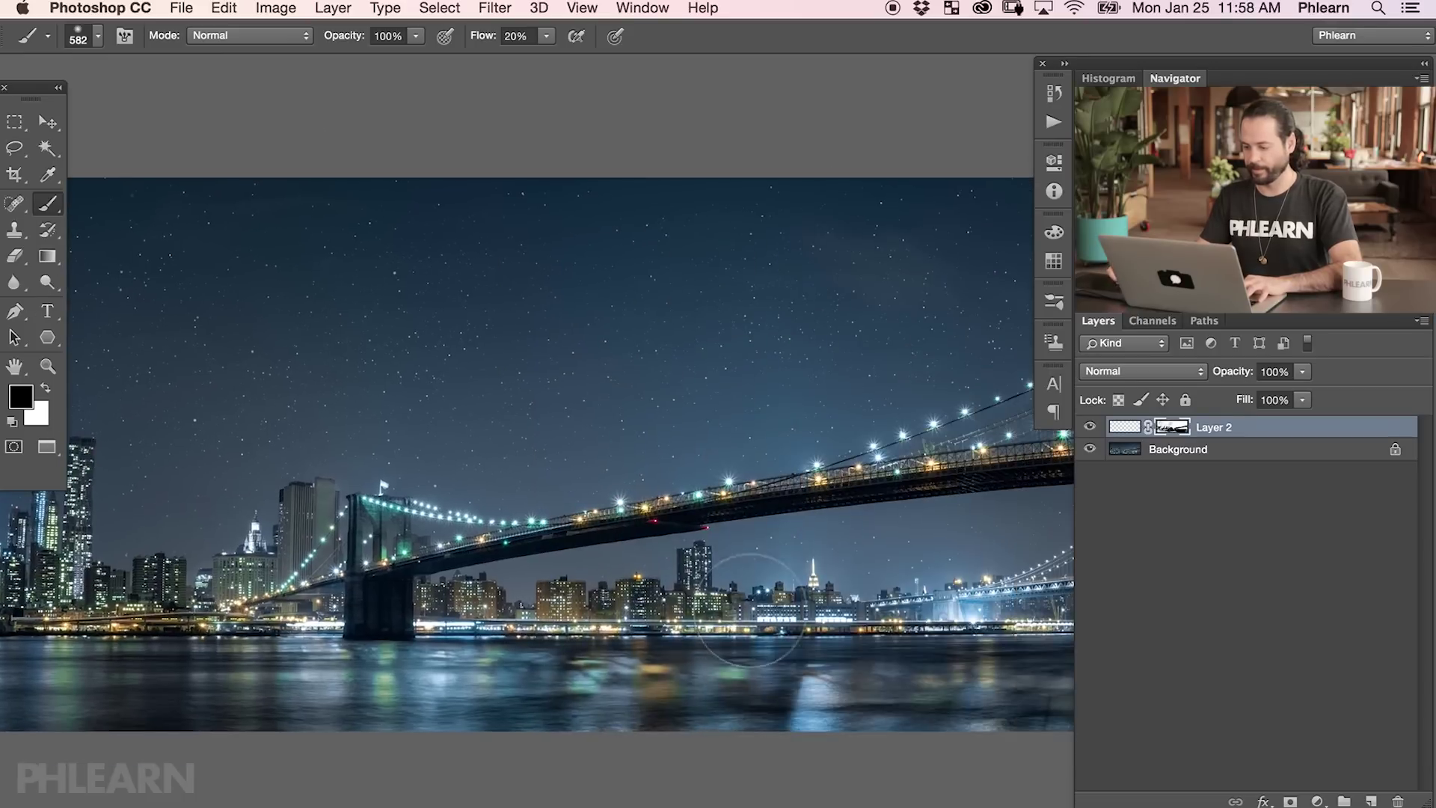
scroll(994, 529, "right", 5)
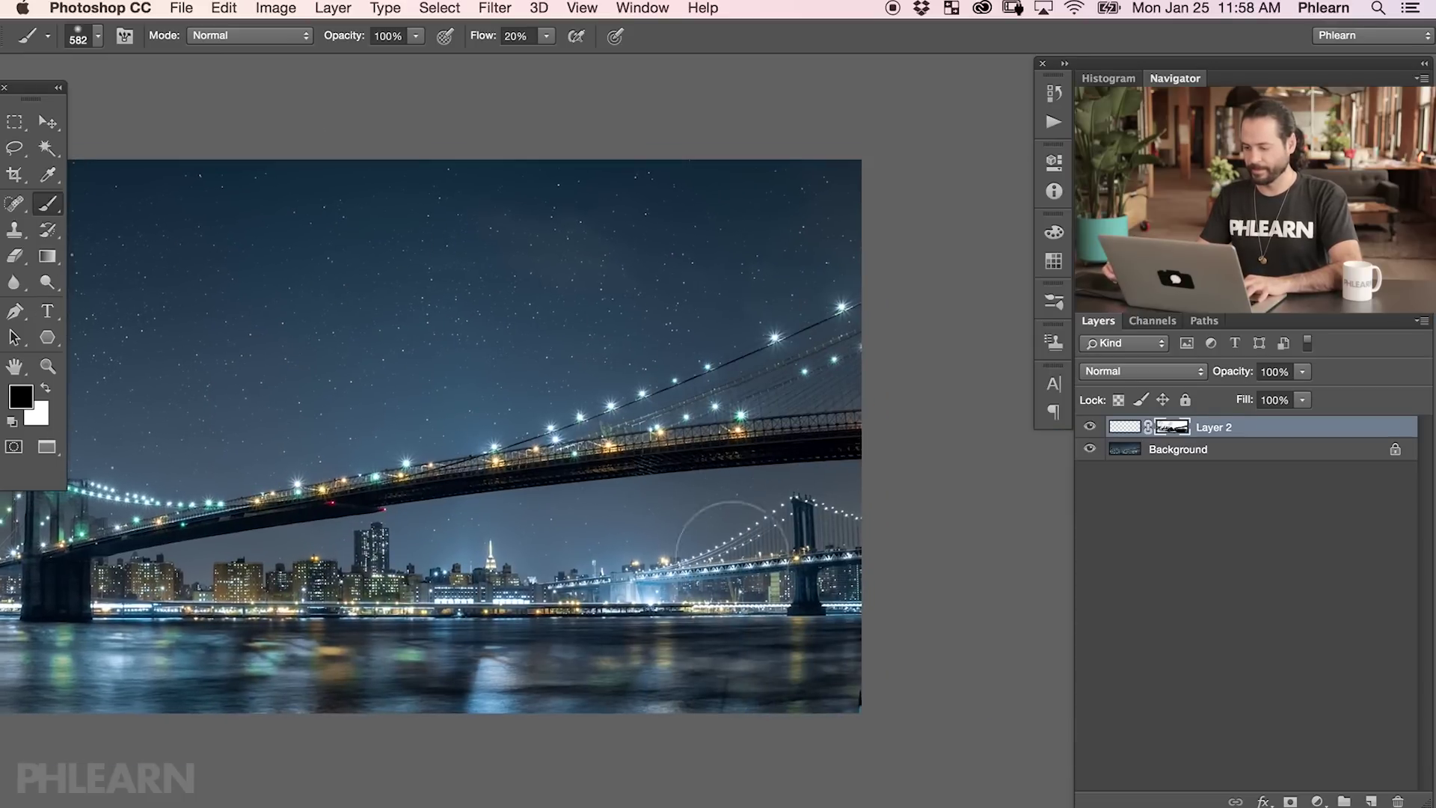
scroll(740, 520, "left", 9)
scroll(740, 520, "up", 2)
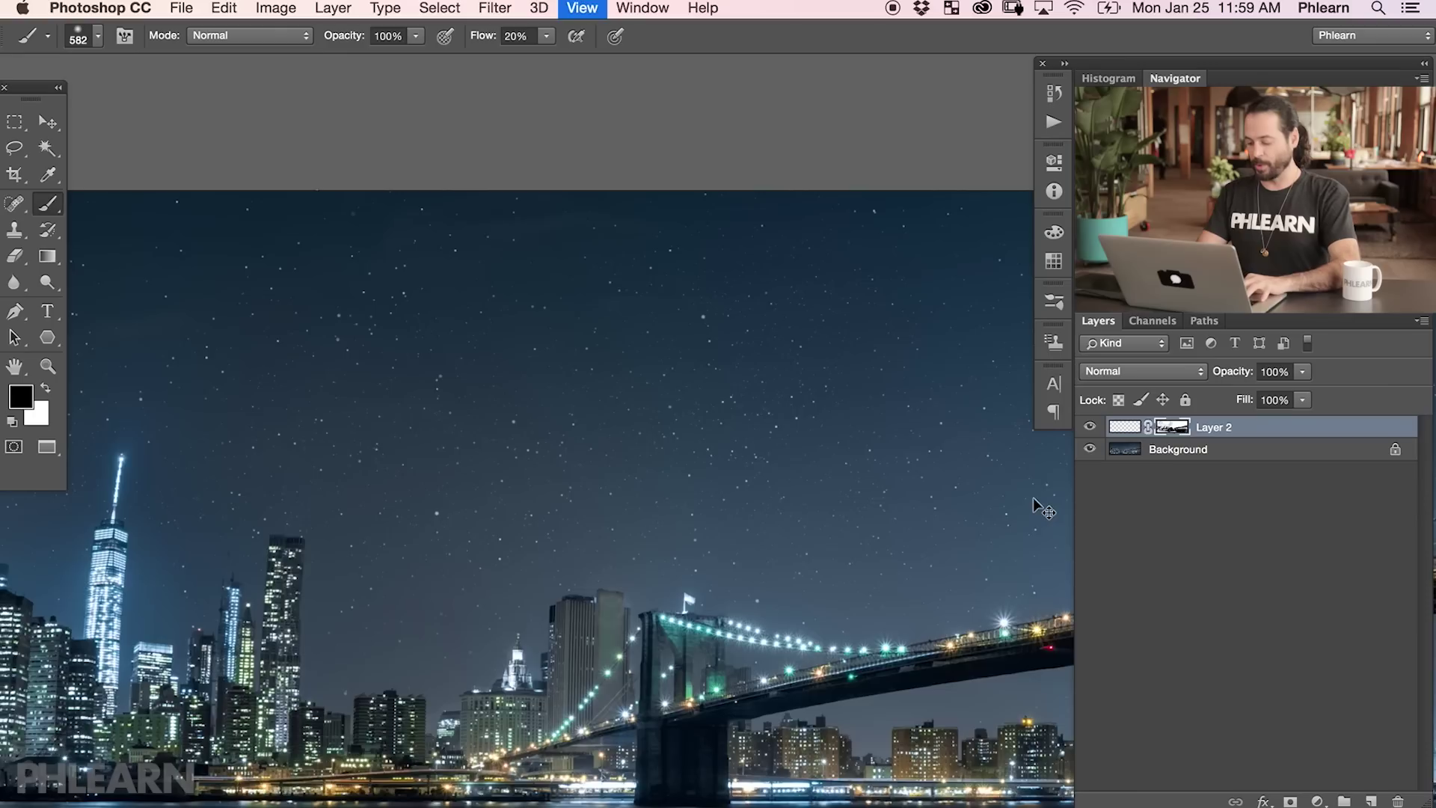
scroll(1034, 496, "up", 2)
mouse_move(755, 575)
left_mouse_down()
mouse_move(872, 529)
mouse_move(954, 533)
mouse_move(1017, 515)
left_mouse_up()
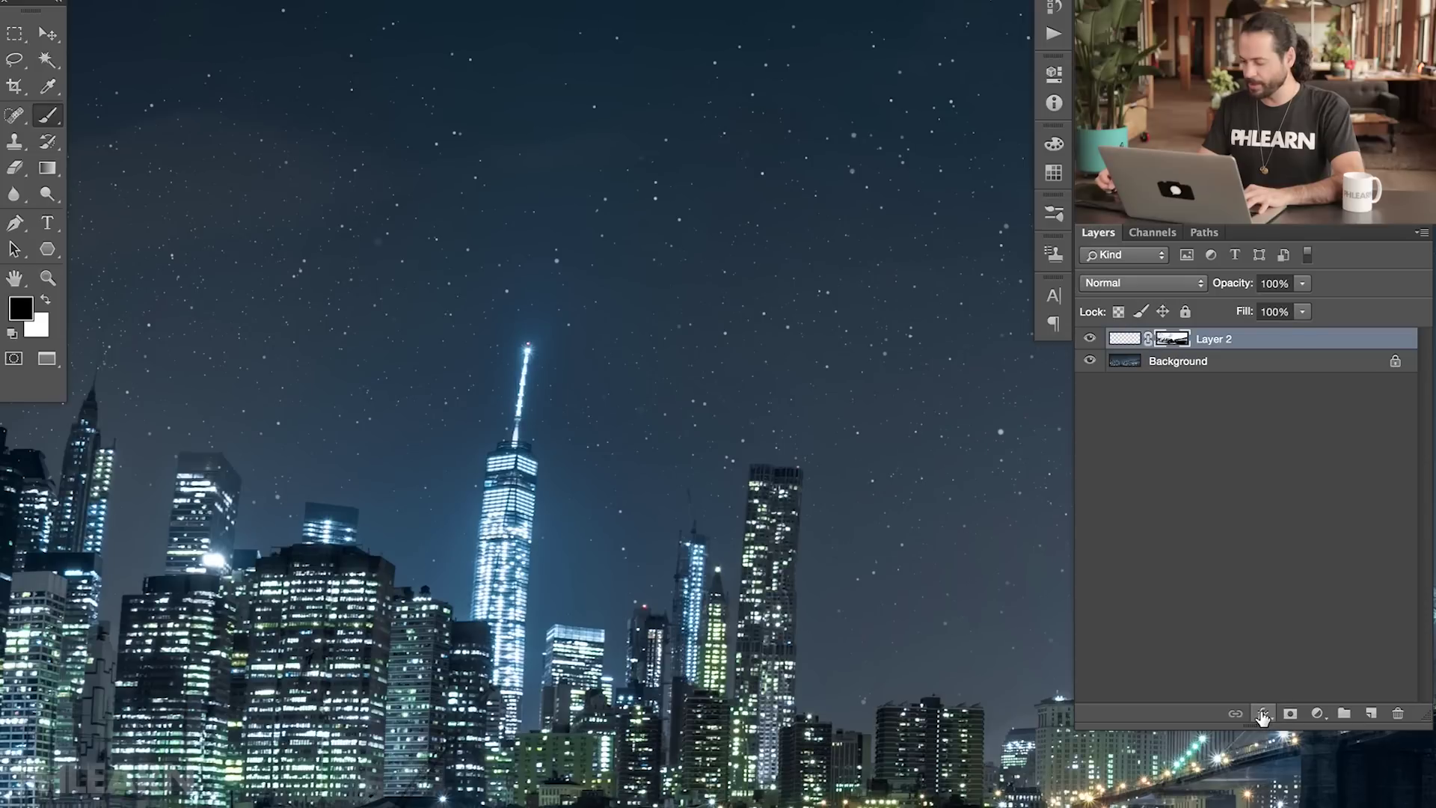
left_click(1262, 714)
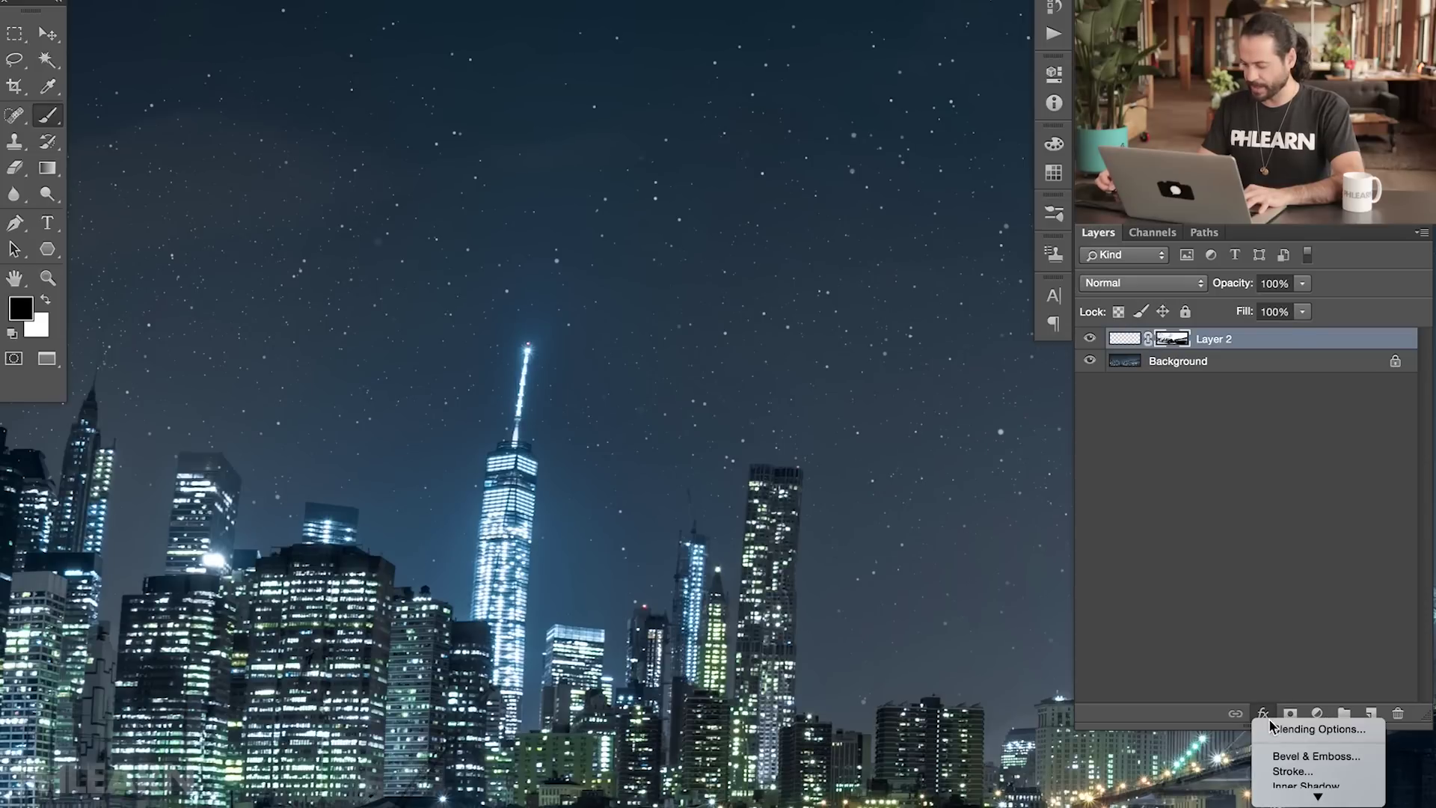
left_click(1271, 728)
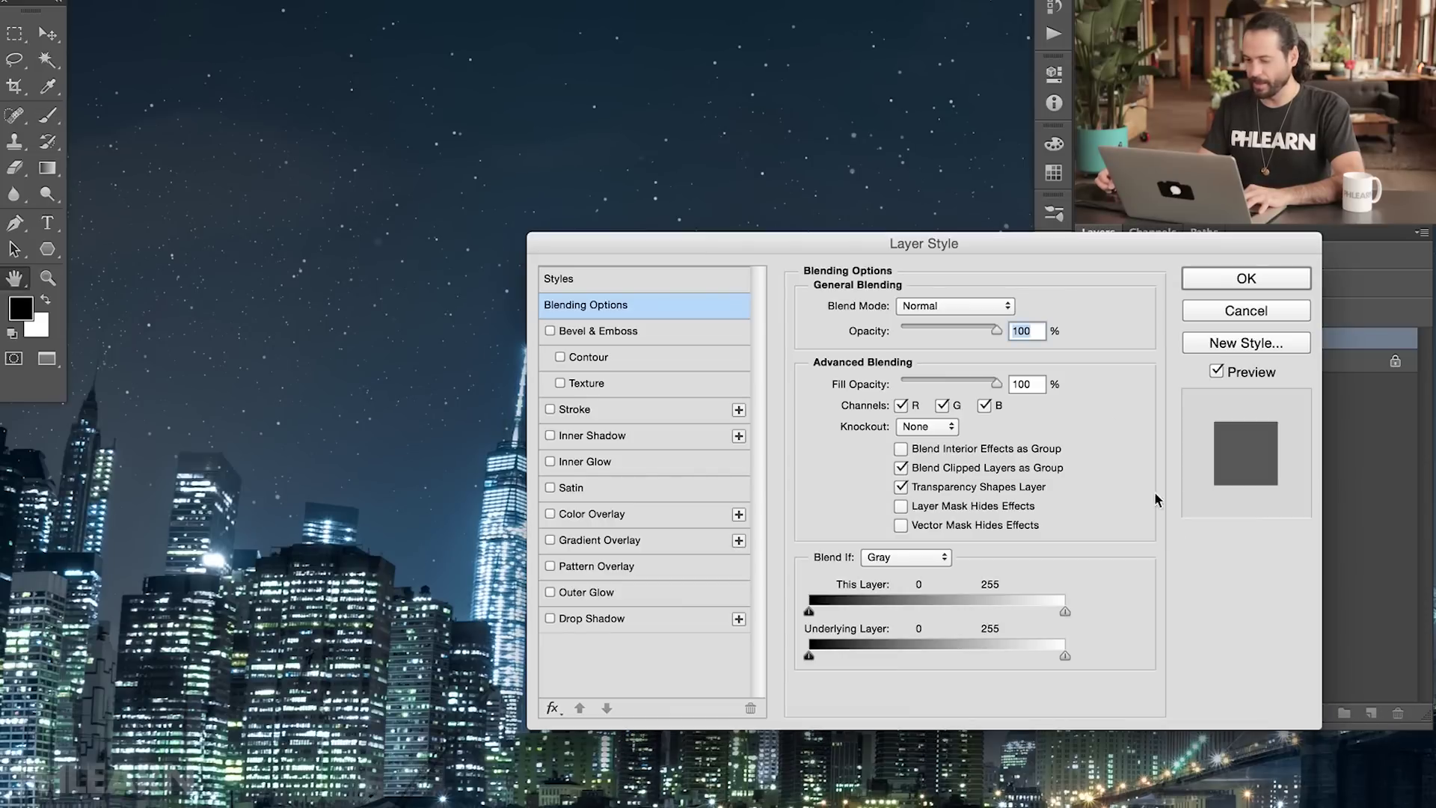
left_click_drag(1091, 254, 873, 235)
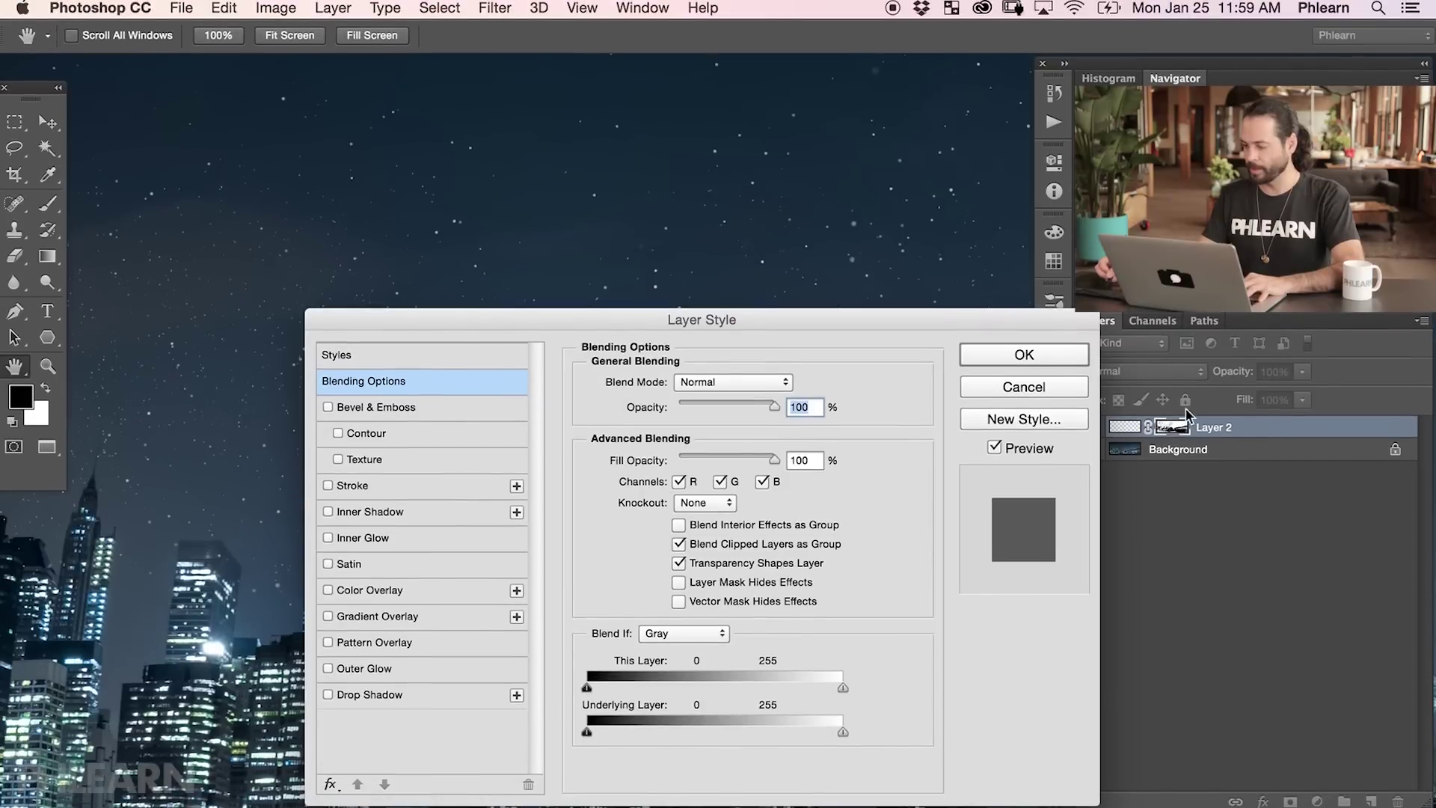
left_click_drag(930, 323, 1275, 353)
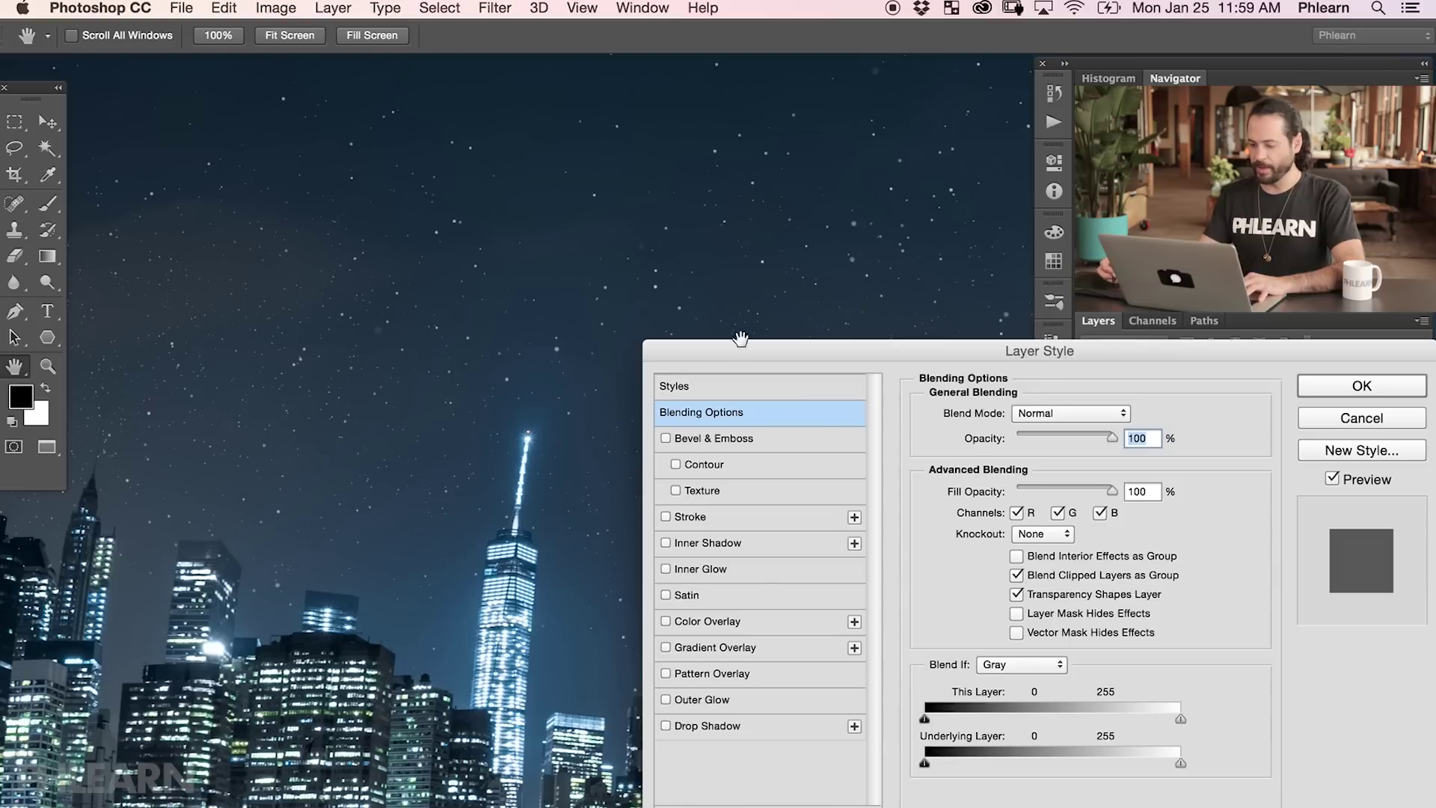
left_click(697, 701)
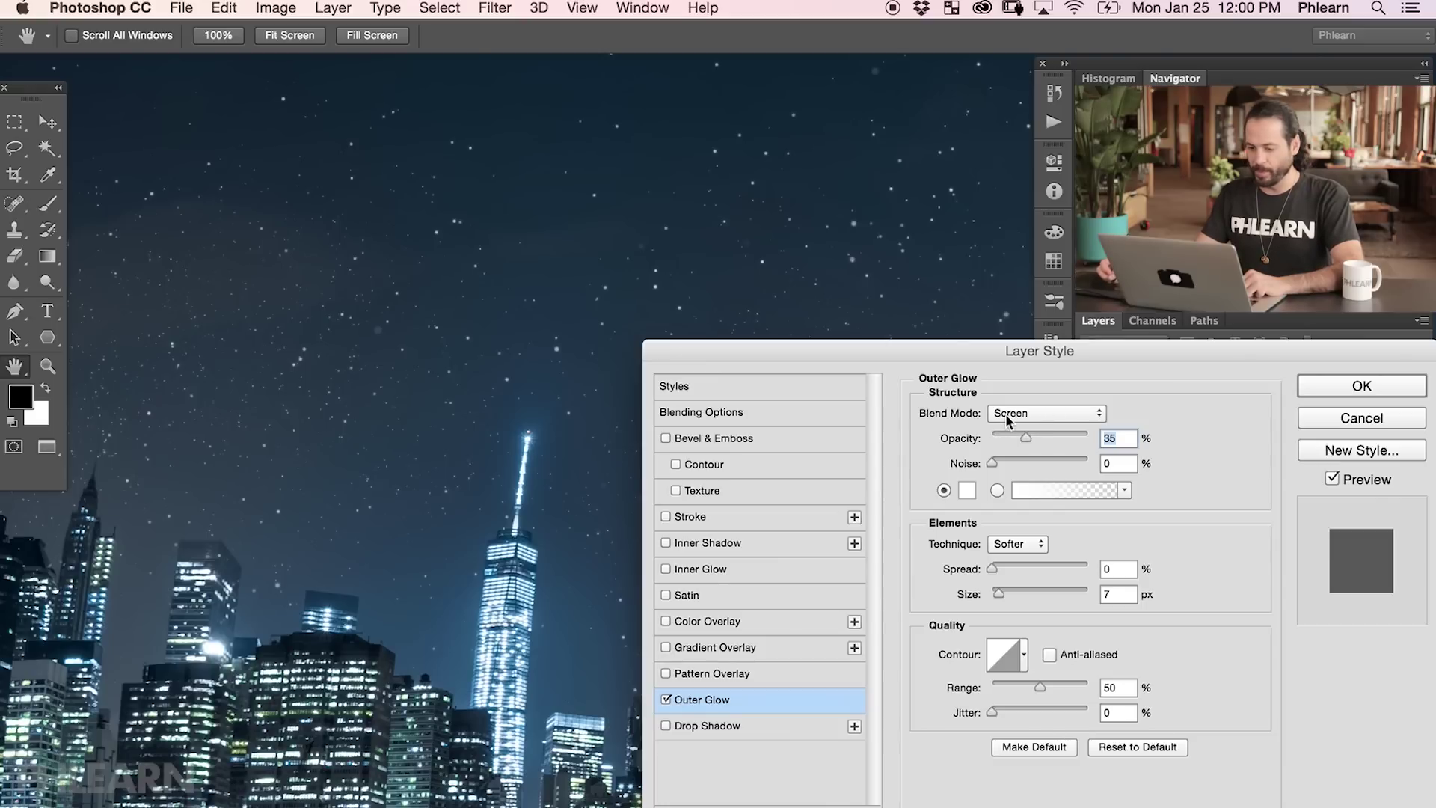
left_click(967, 492)
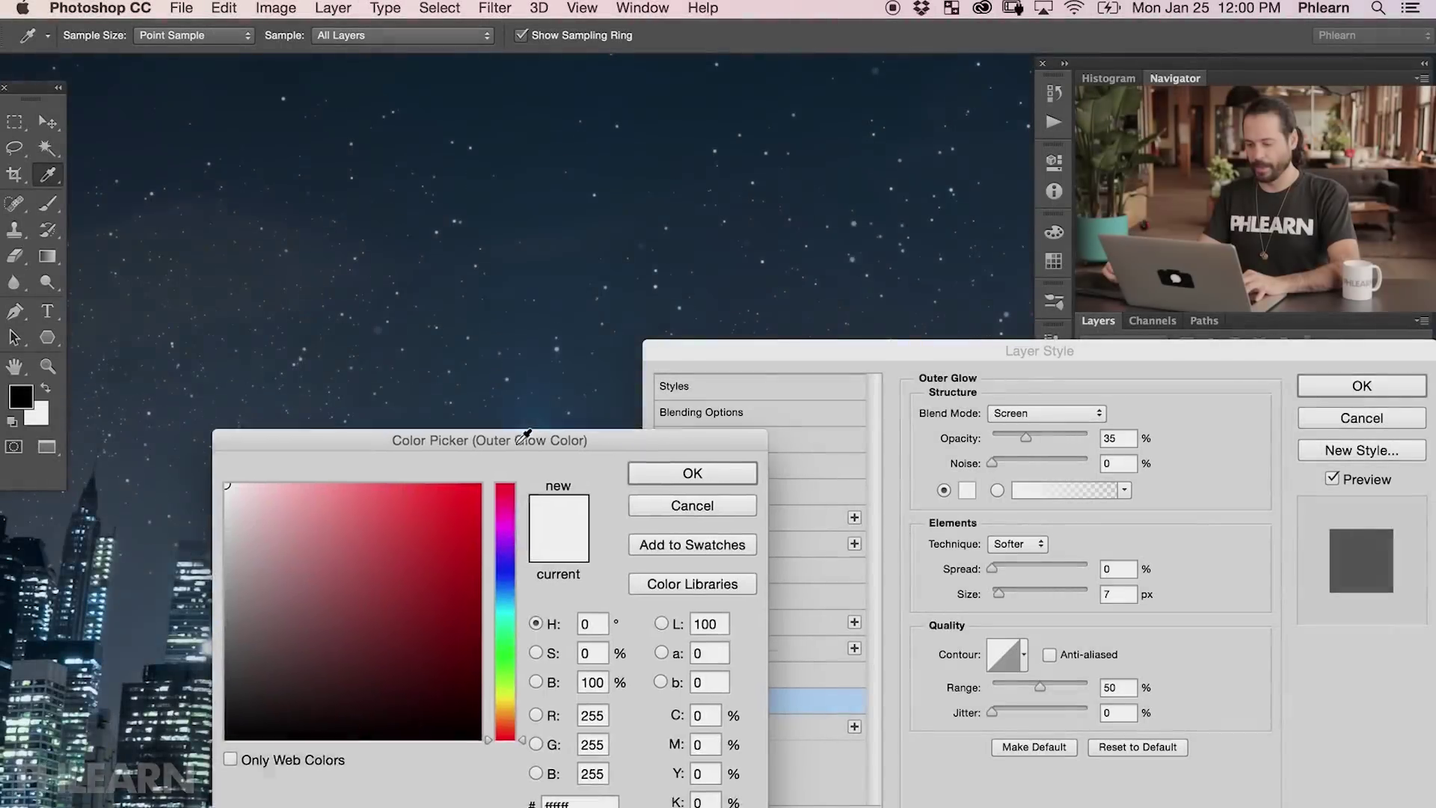
left_click_drag(535, 454, 379, 501)
left_click(536, 442)
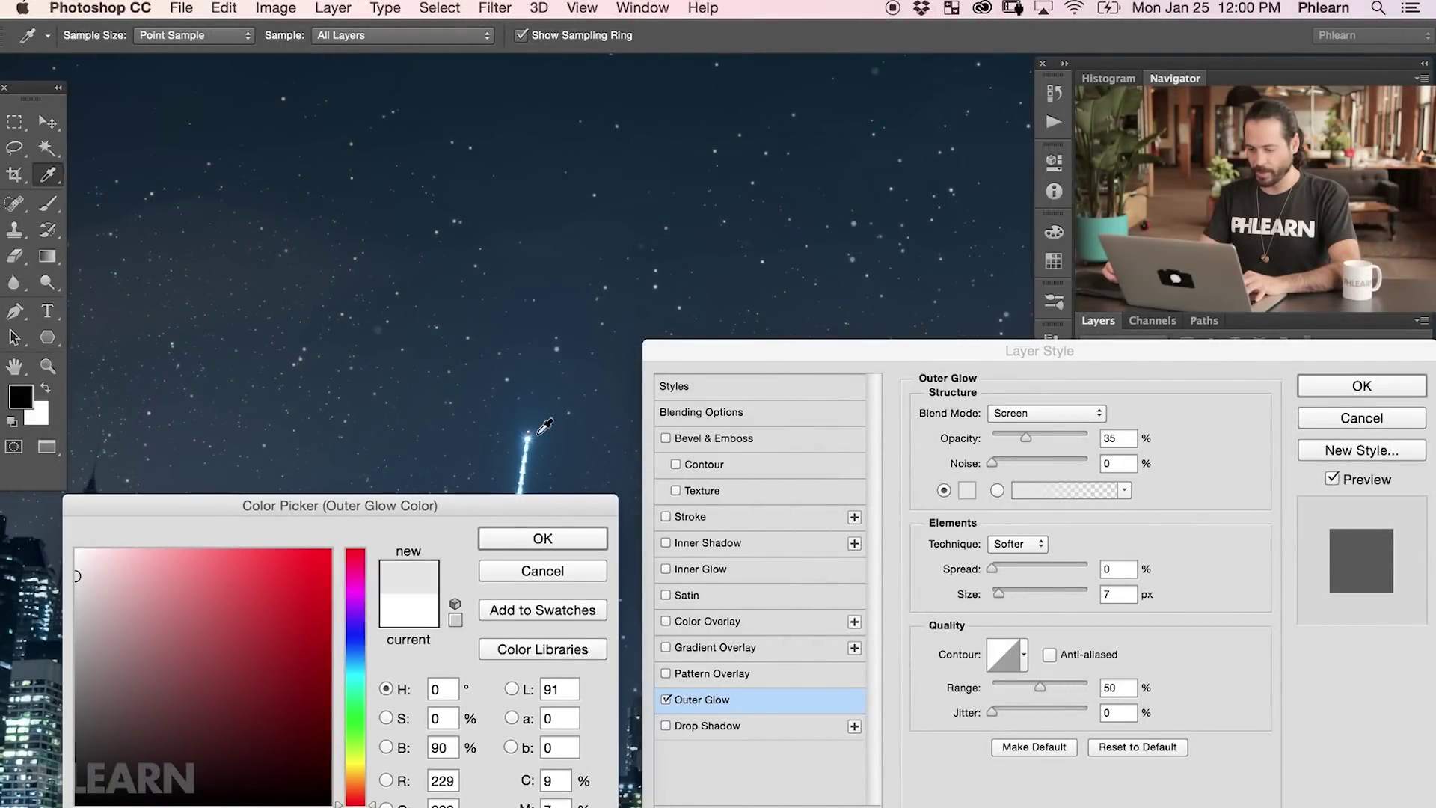
left_click(540, 433)
left_click_drag(944, 358, 940, 241)
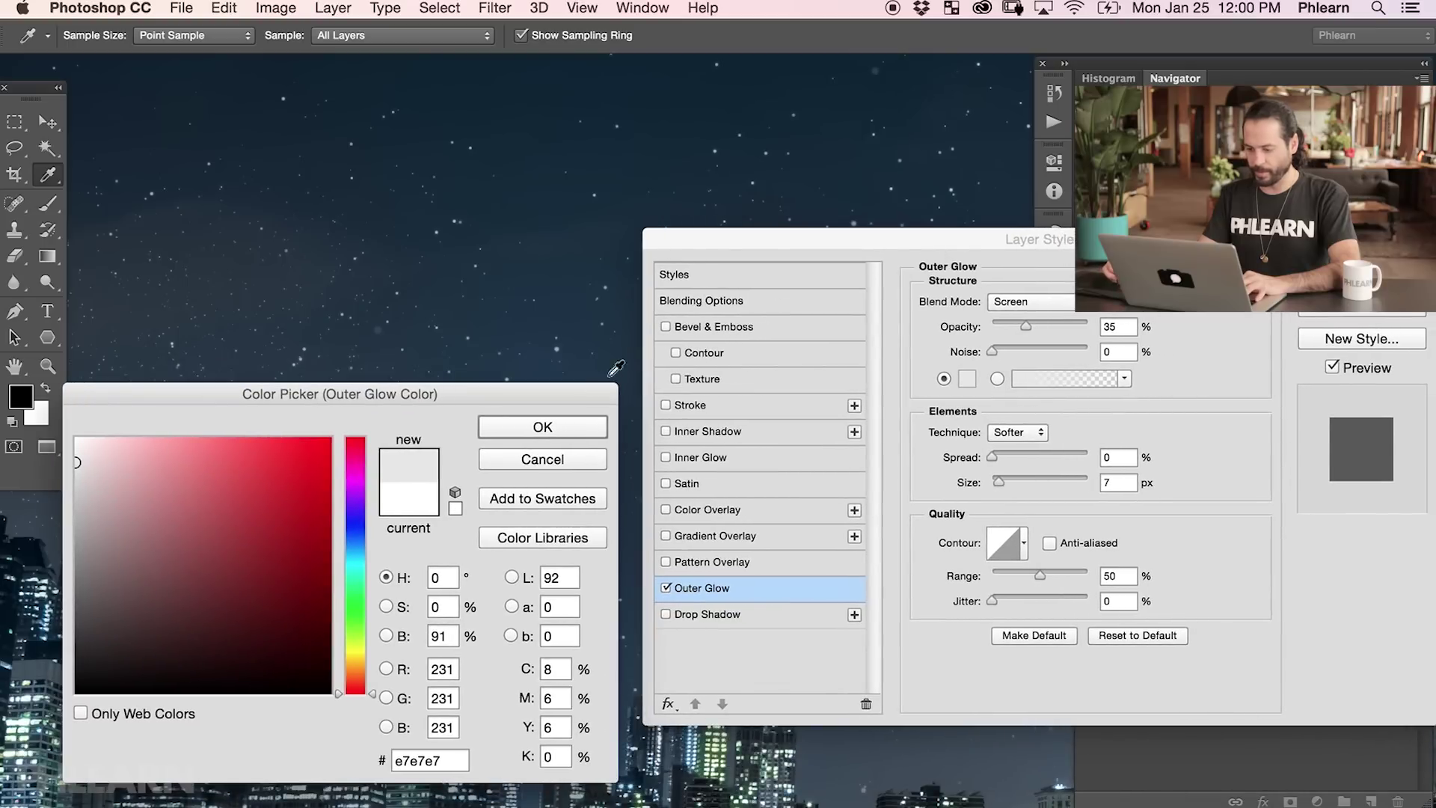
left_click_drag(725, 241, 765, 298)
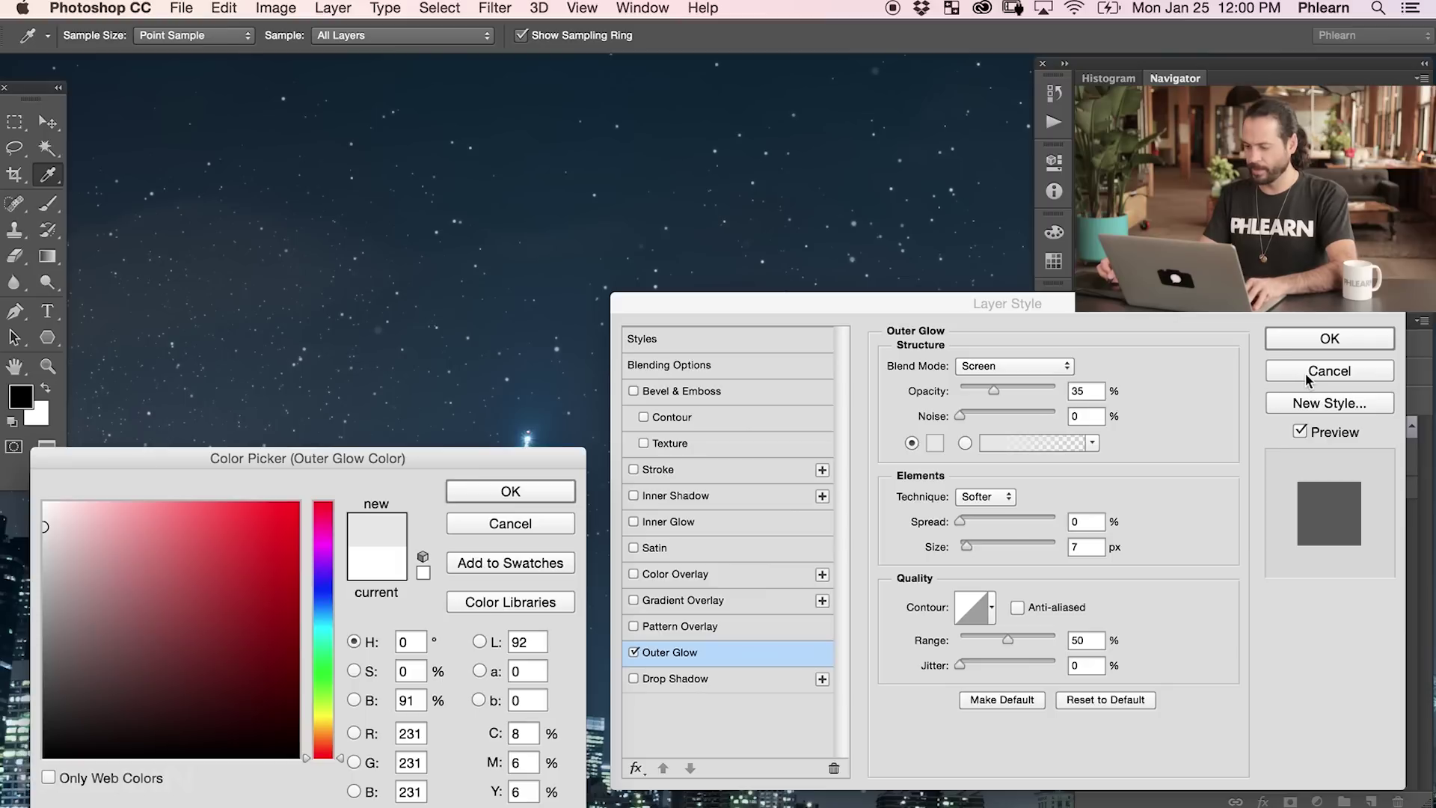
key("Escape")
left_click(1329, 370)
Step: Add an Outer Glow to Layer 2 with a brightened blue (RGB 95, 178, 255) based on a color sampled beside the lit spire
left_click(1125, 427)
key("x")
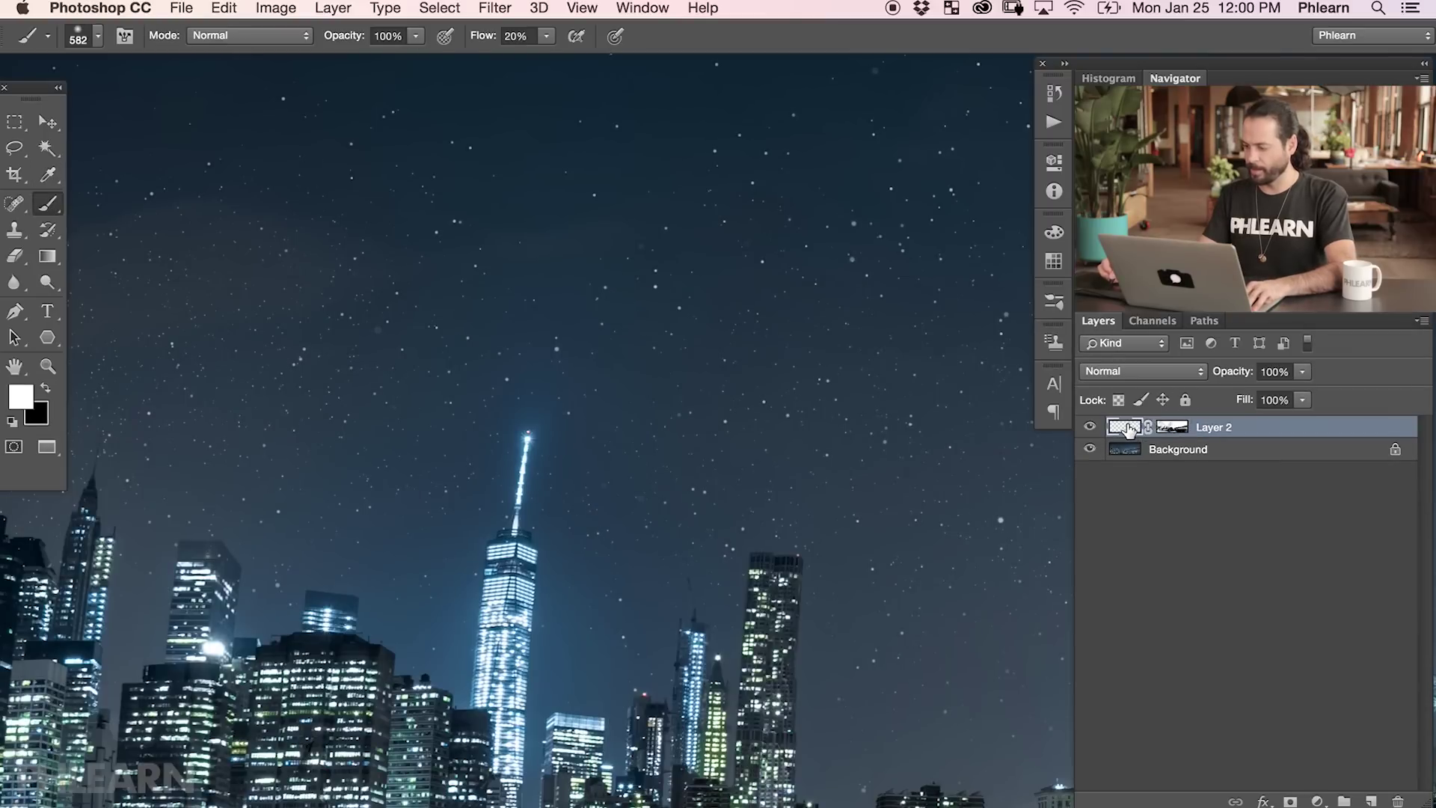
left_click(1262, 801)
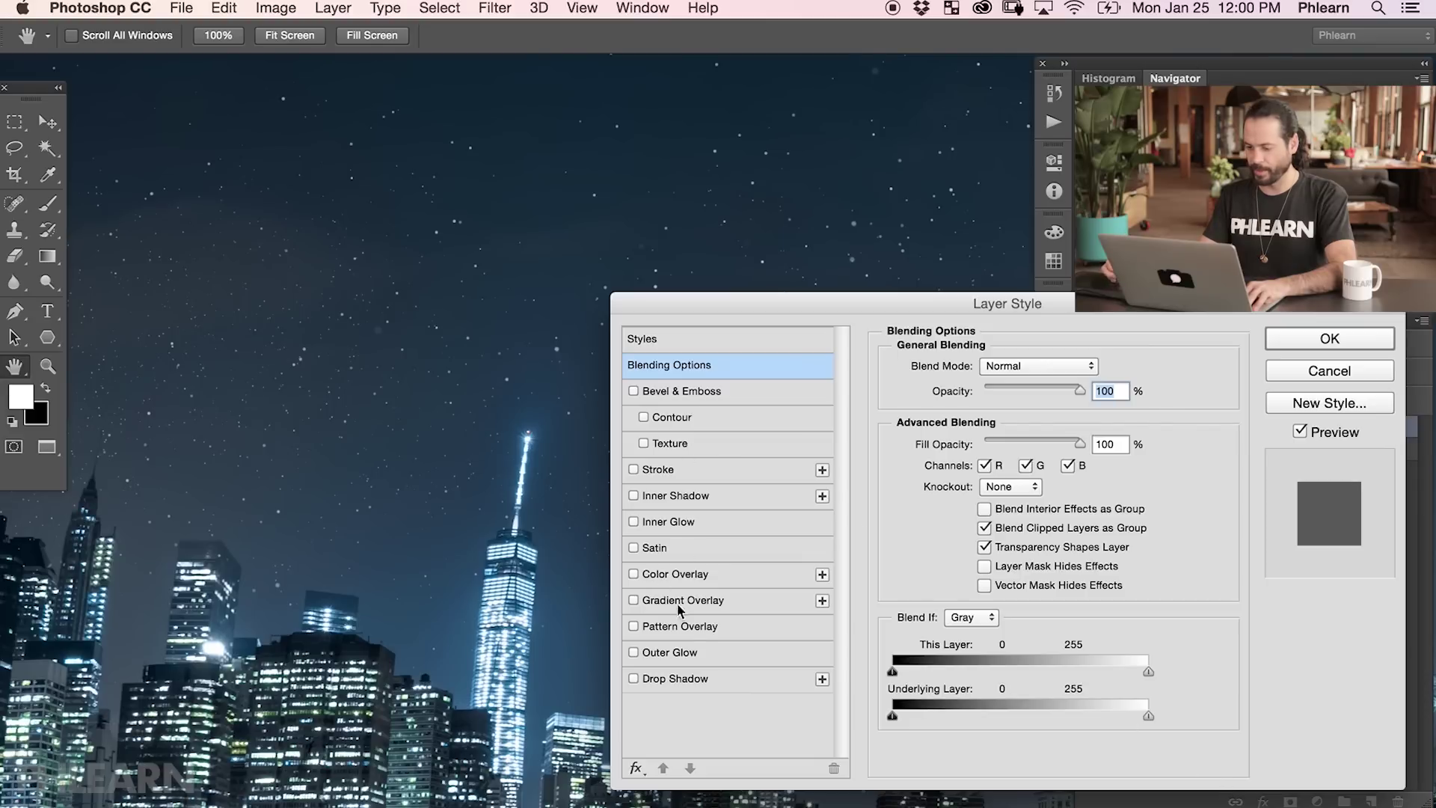
left_click(658, 655)
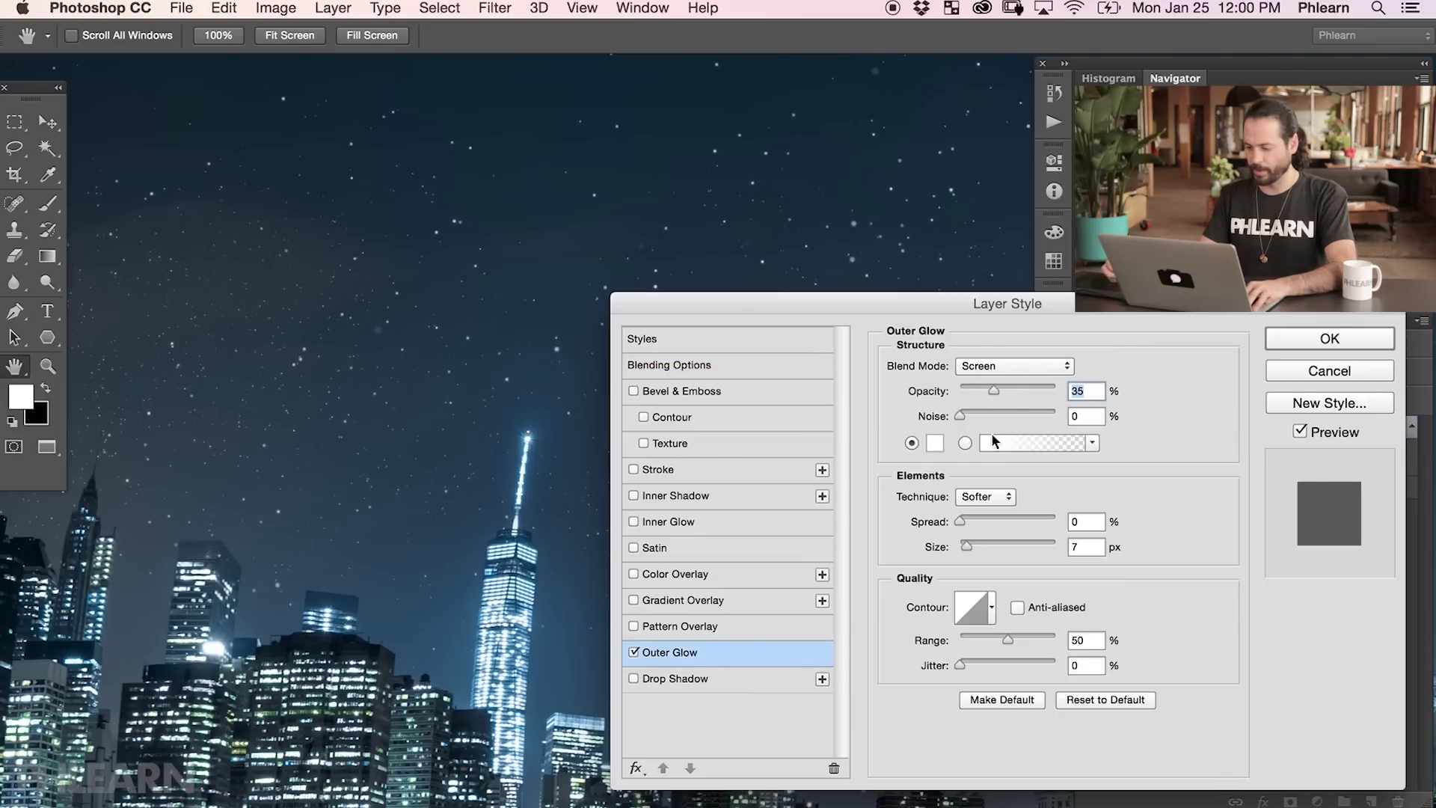
left_click(933, 443)
left_click_drag(535, 420, 543, 431)
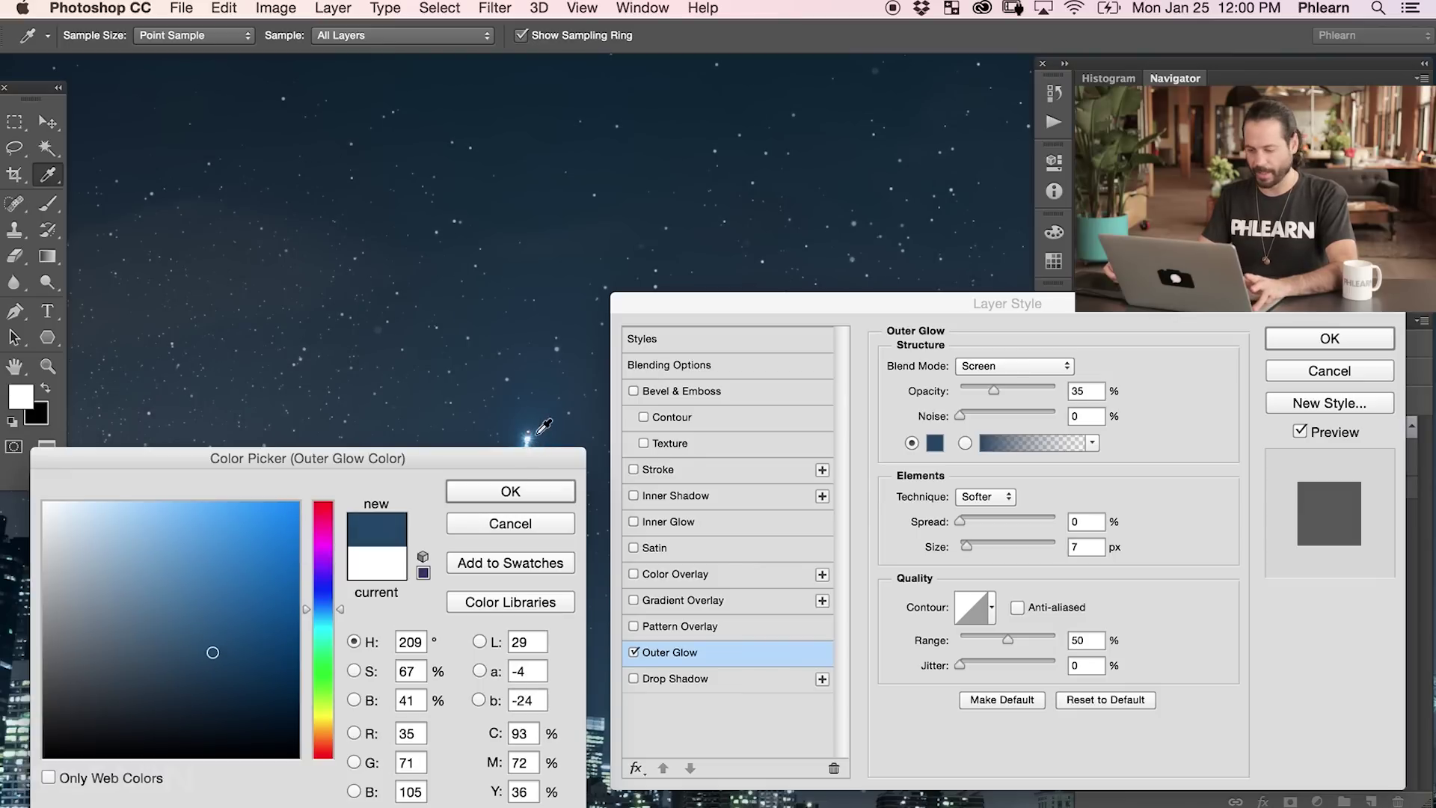
left_click_drag(534, 432, 536, 432)
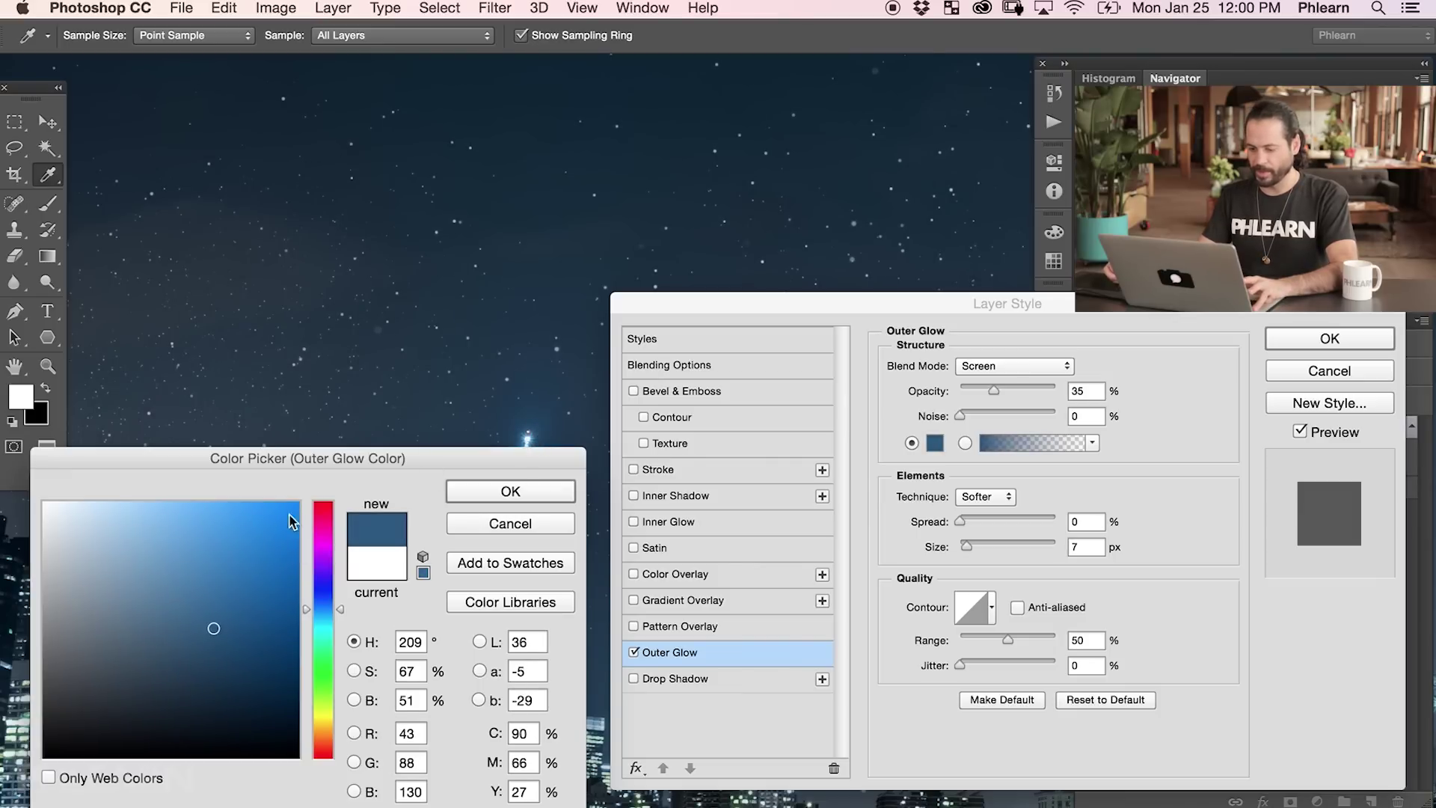
left_click_drag(213, 537, 204, 501)
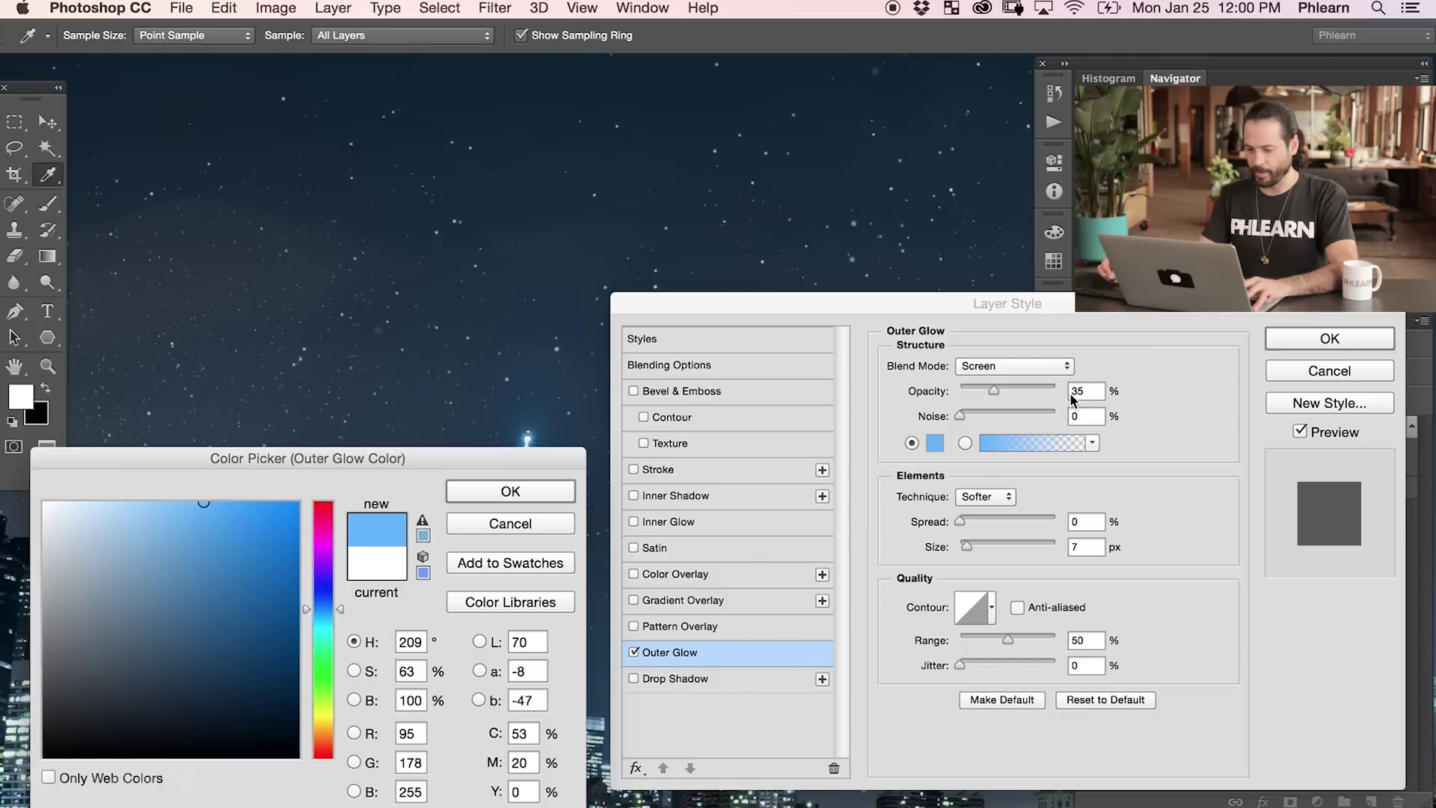
left_click(553, 494)
Step: Set the Outer Glow opacity to 100% and its size to 9 px, and apply it to the stars
left_click_drag(994, 389, 1091, 393)
left_click_drag(484, 415, 415, 429)
mouse_move(965, 543)
left_mouse_down()
mouse_move(976, 546)
mouse_move(954, 552)
left_mouse_up()
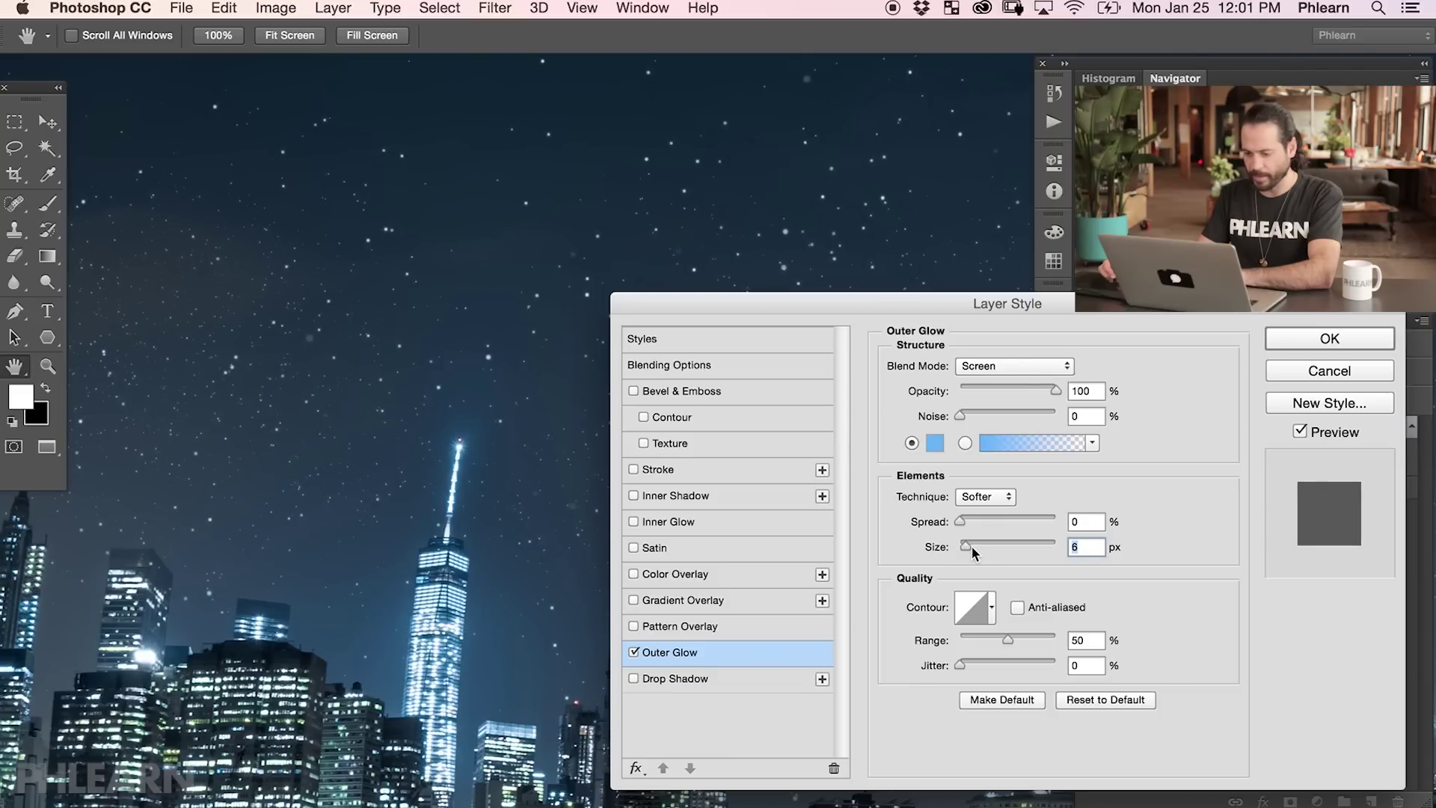
left_click_drag(974, 545, 976, 545)
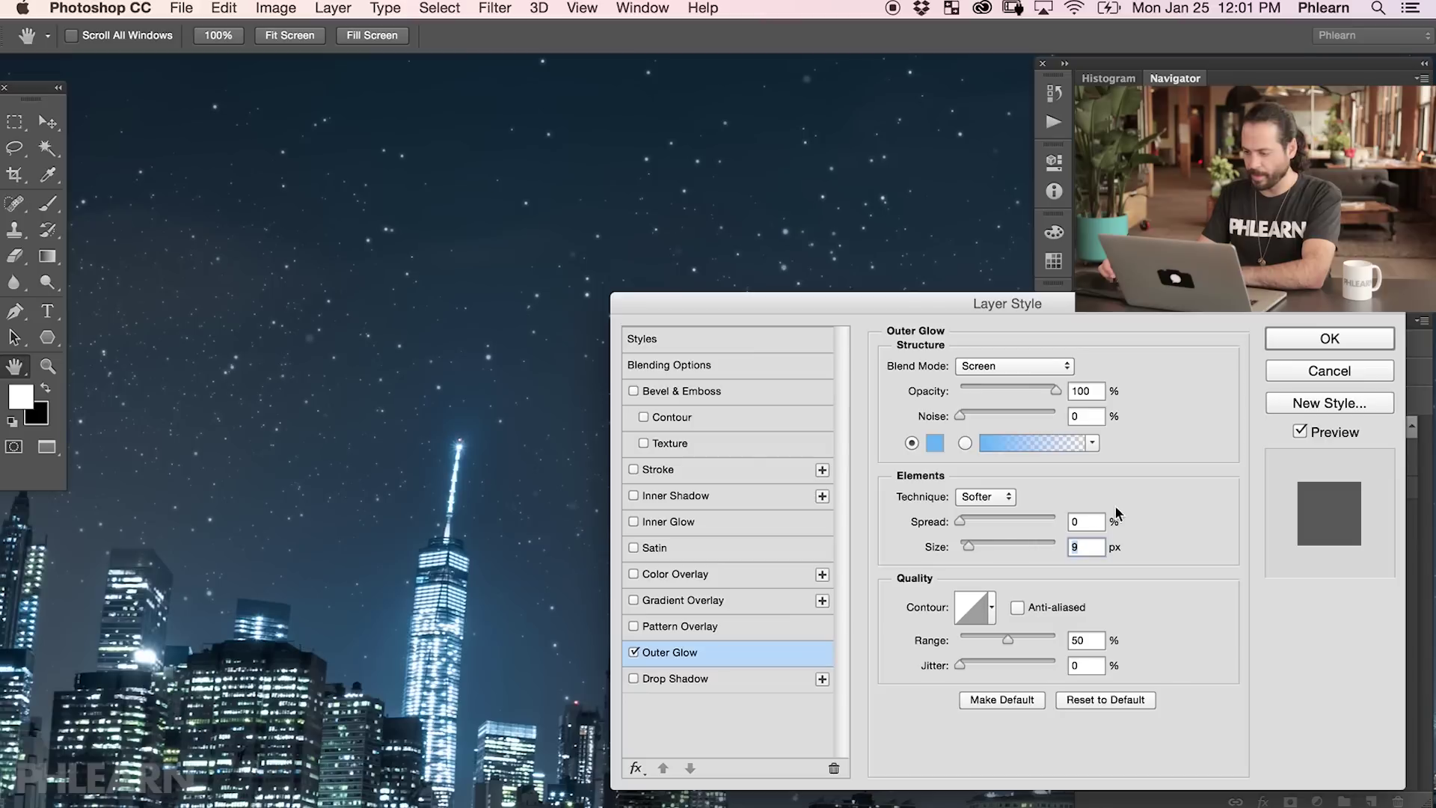
left_click(1310, 346)
key("b")
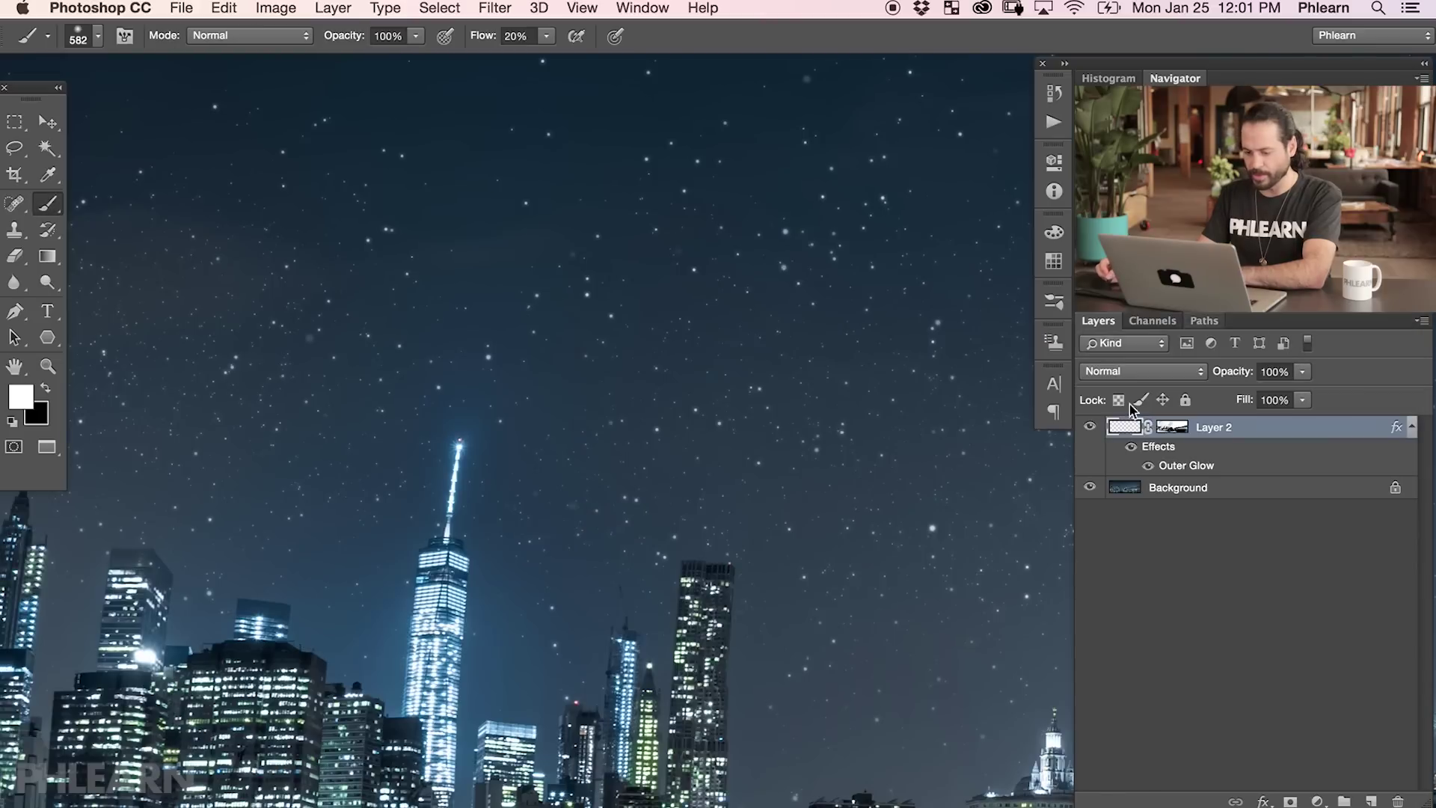
Step: Compare the stars with and without the glow, and reduce the Outer Glow to size 5 px and opacity 49%
left_click_drag(808, 561, 796, 632)
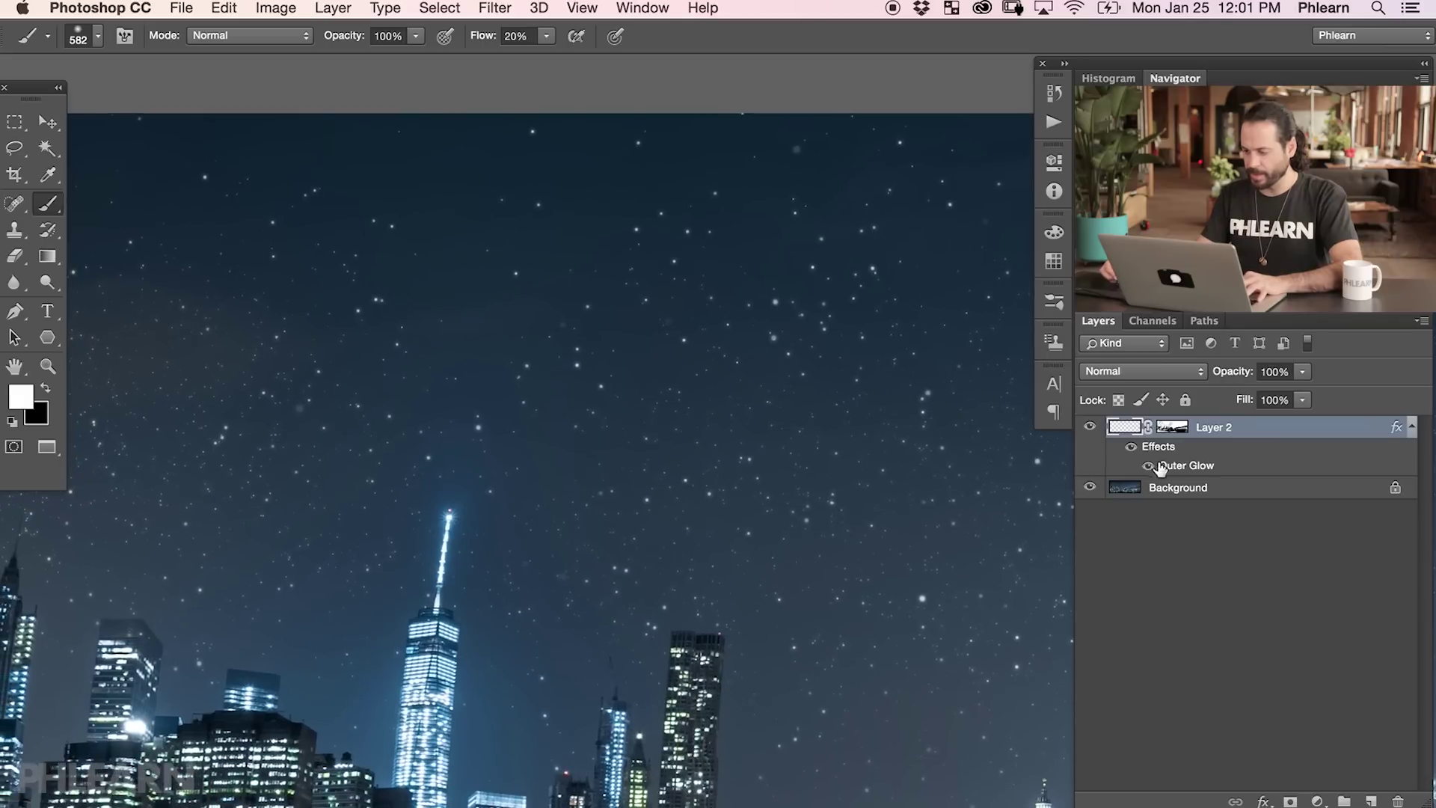
left_click(1150, 467)
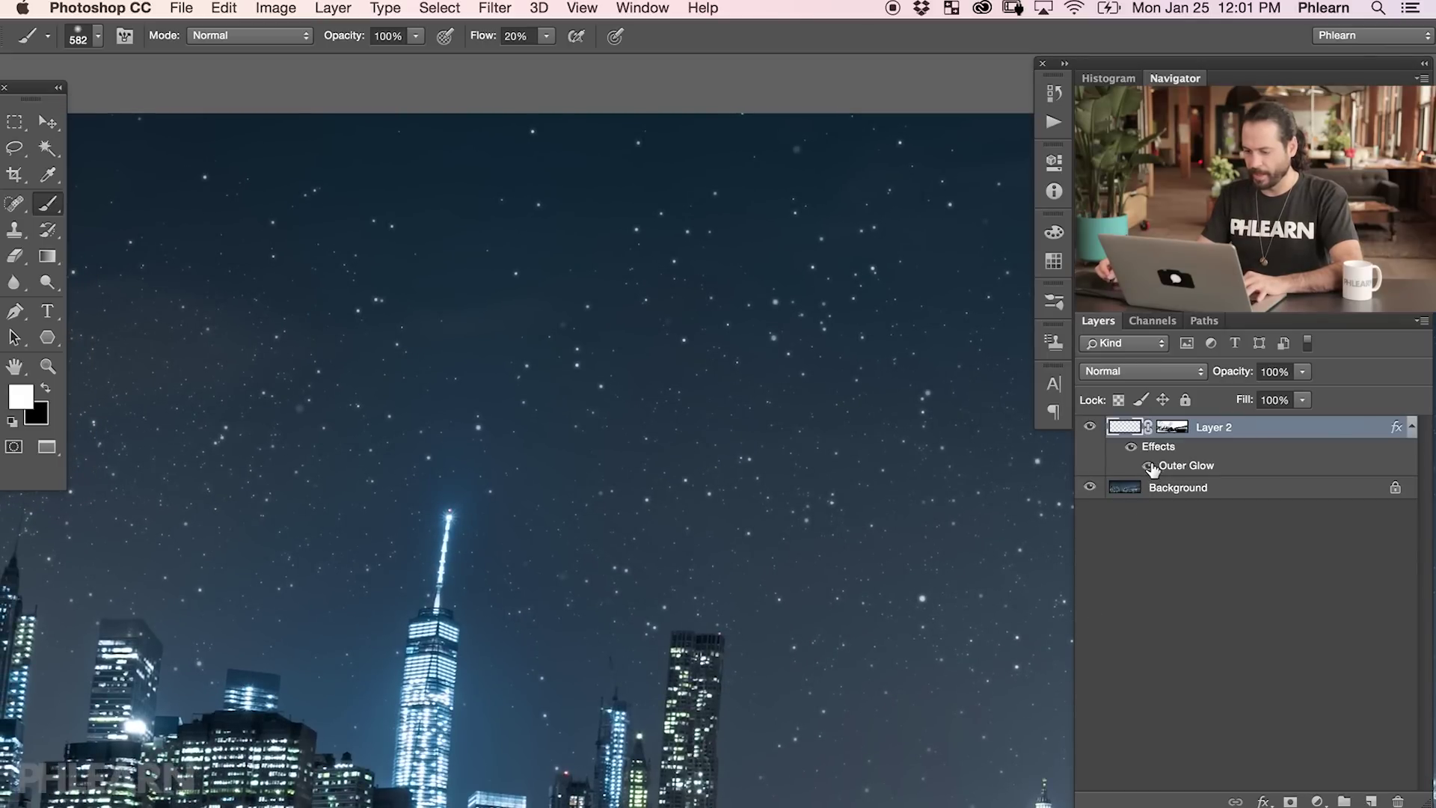
left_click(1150, 467)
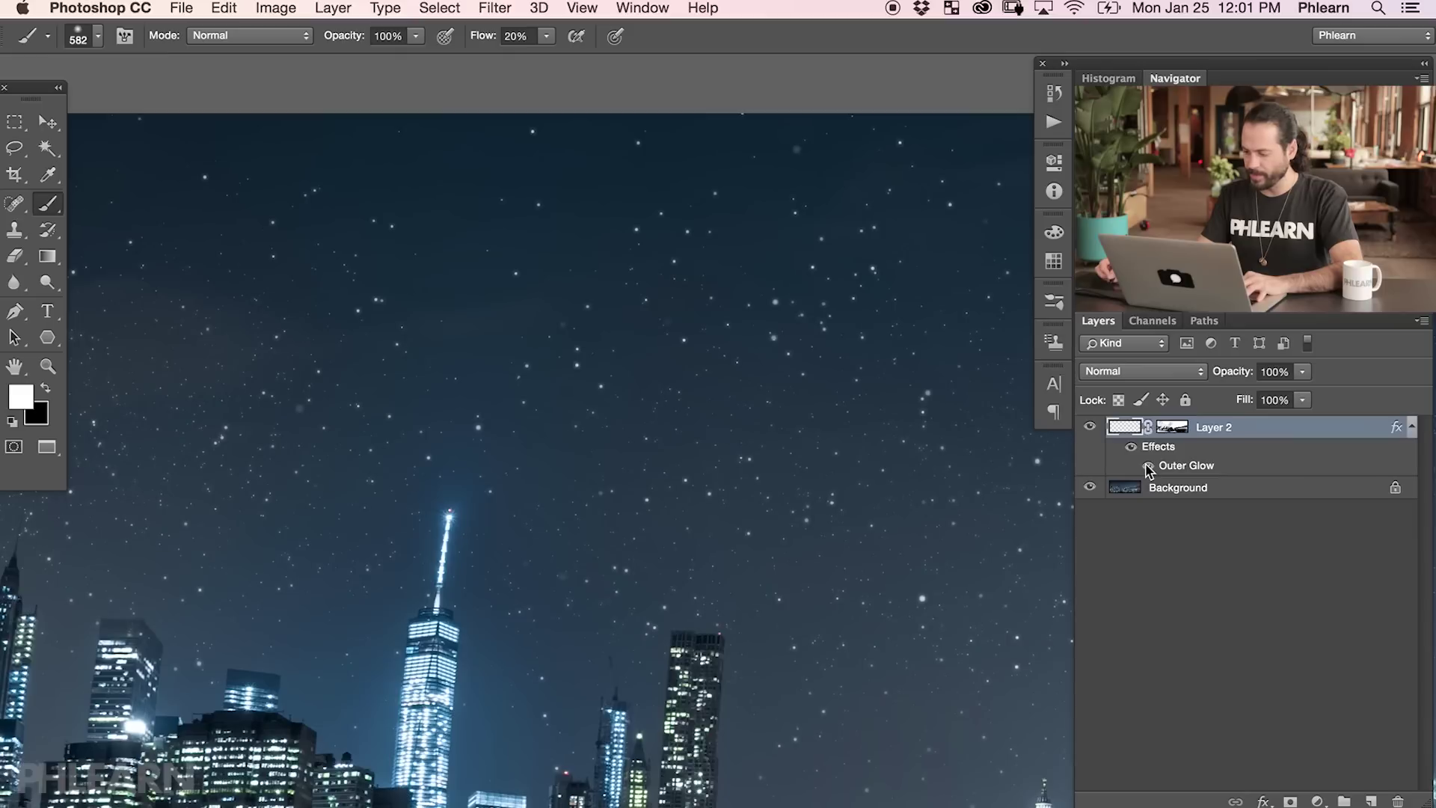
double_click(1187, 466)
left_click(1086, 548)
key("Down")
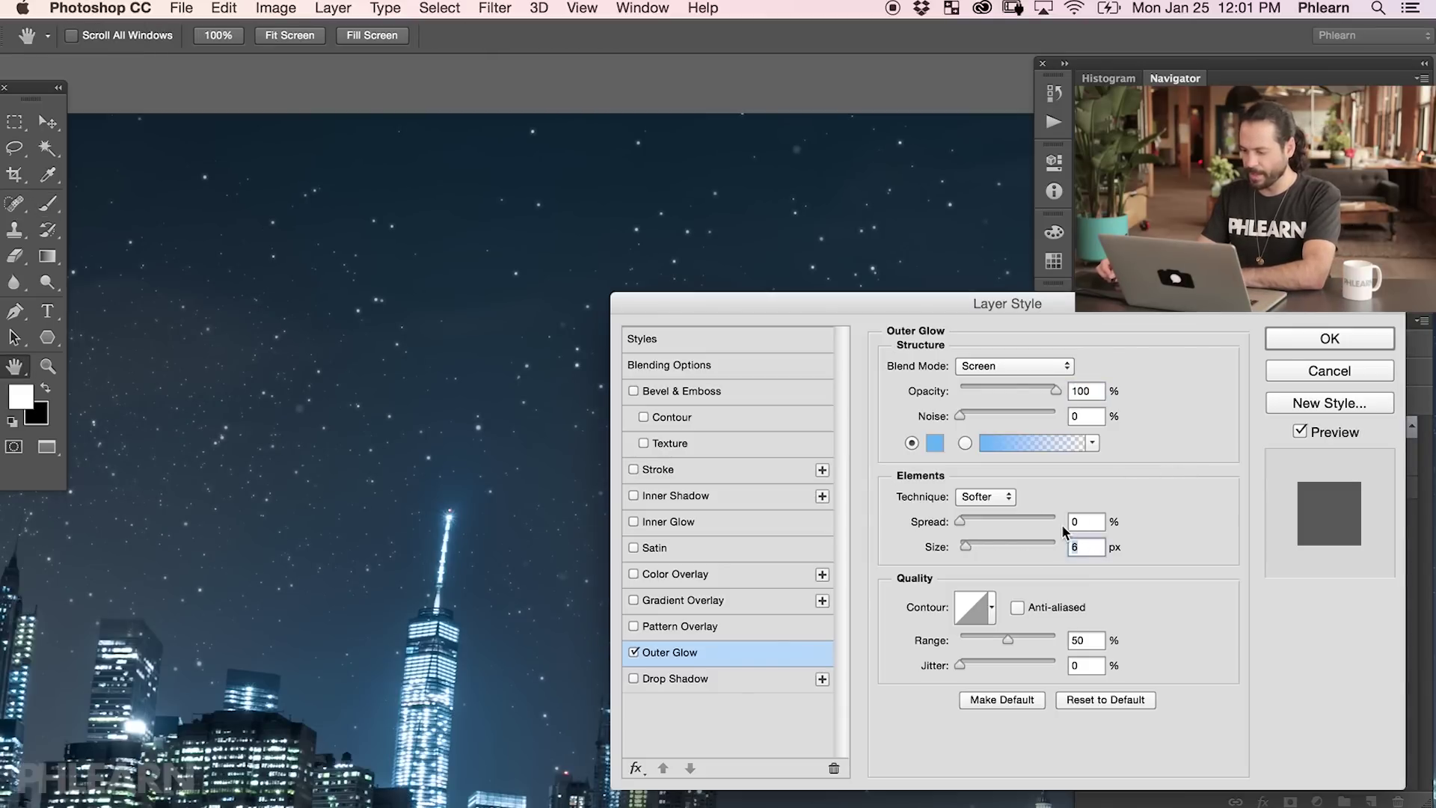
left_click(1006, 389)
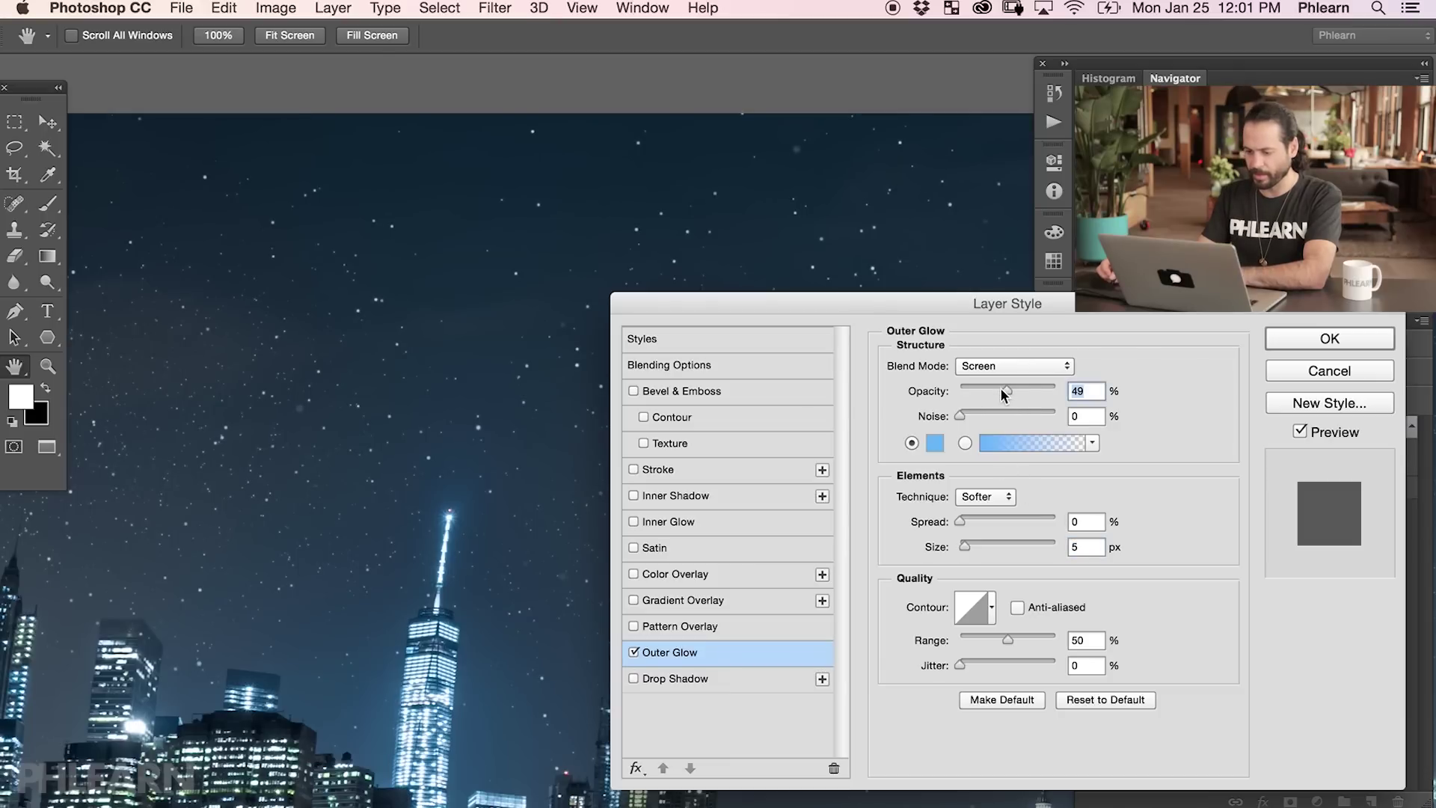
left_click(1329, 338)
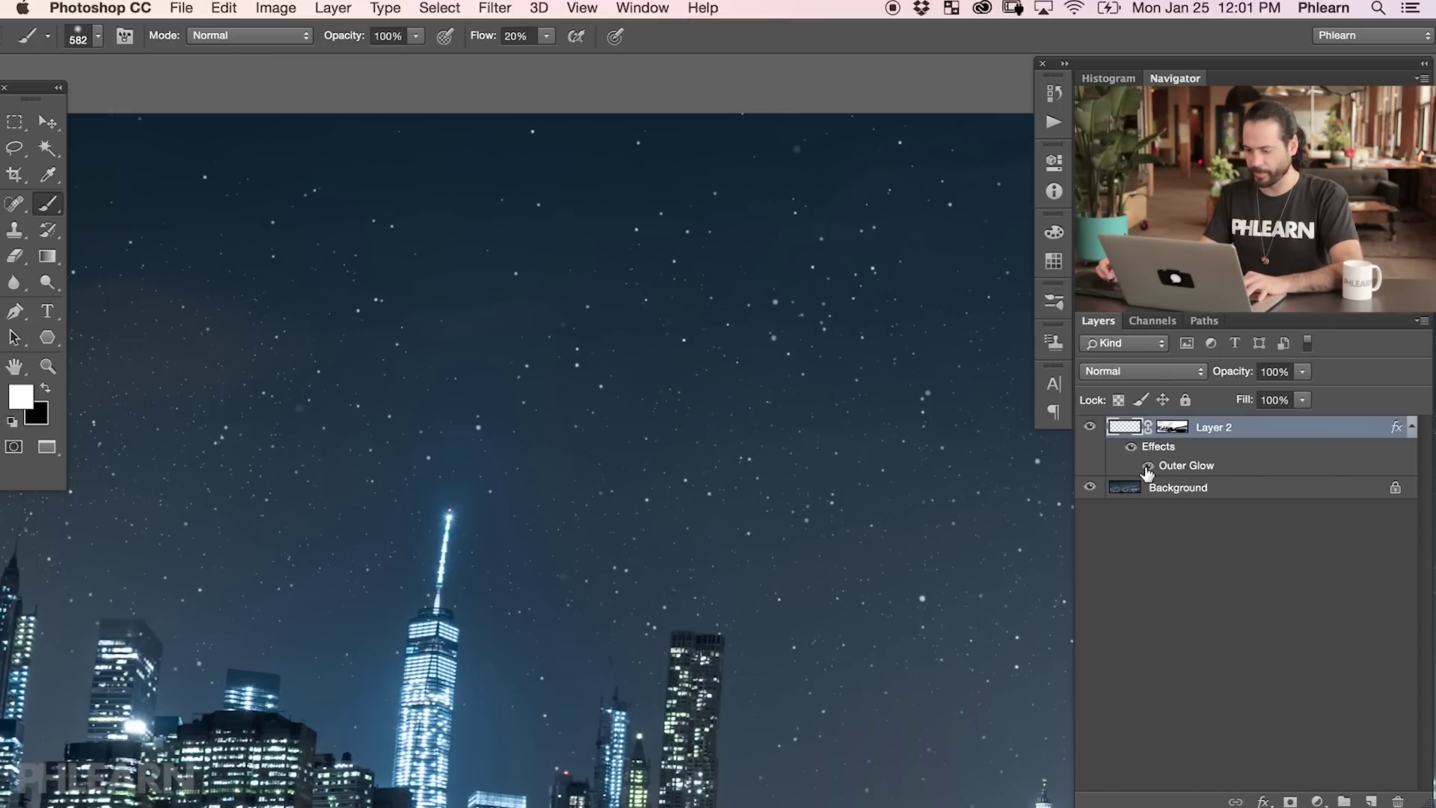
Step: Start a Motion Blur on Layer 2's stars and set the blur angle to -36°
mouse_move(568, 630)
left_mouse_down()
mouse_move(775, 642)
mouse_move(746, 638)
left_mouse_up()
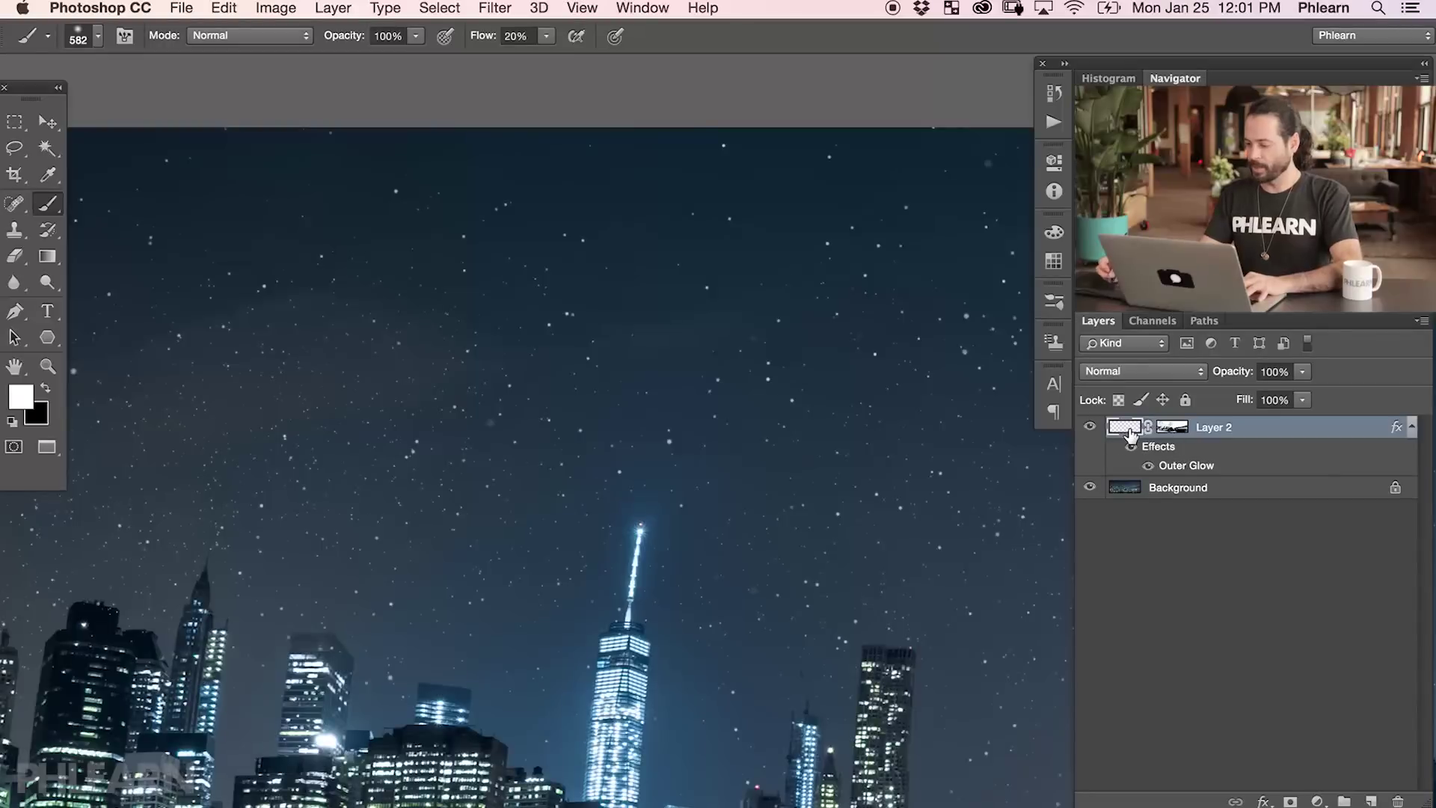
left_click(505, 7)
mouse_move(551, 247)
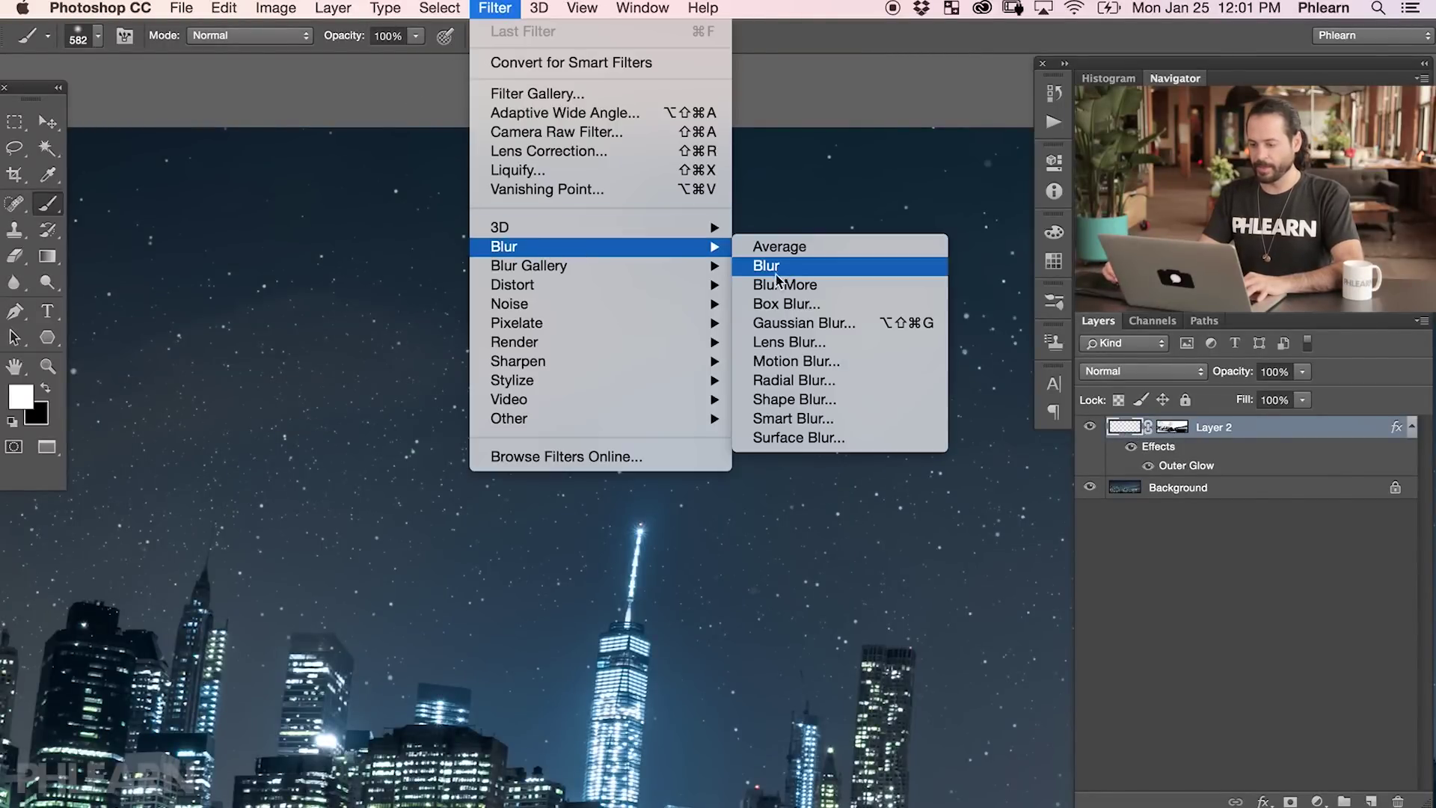
left_click(890, 364)
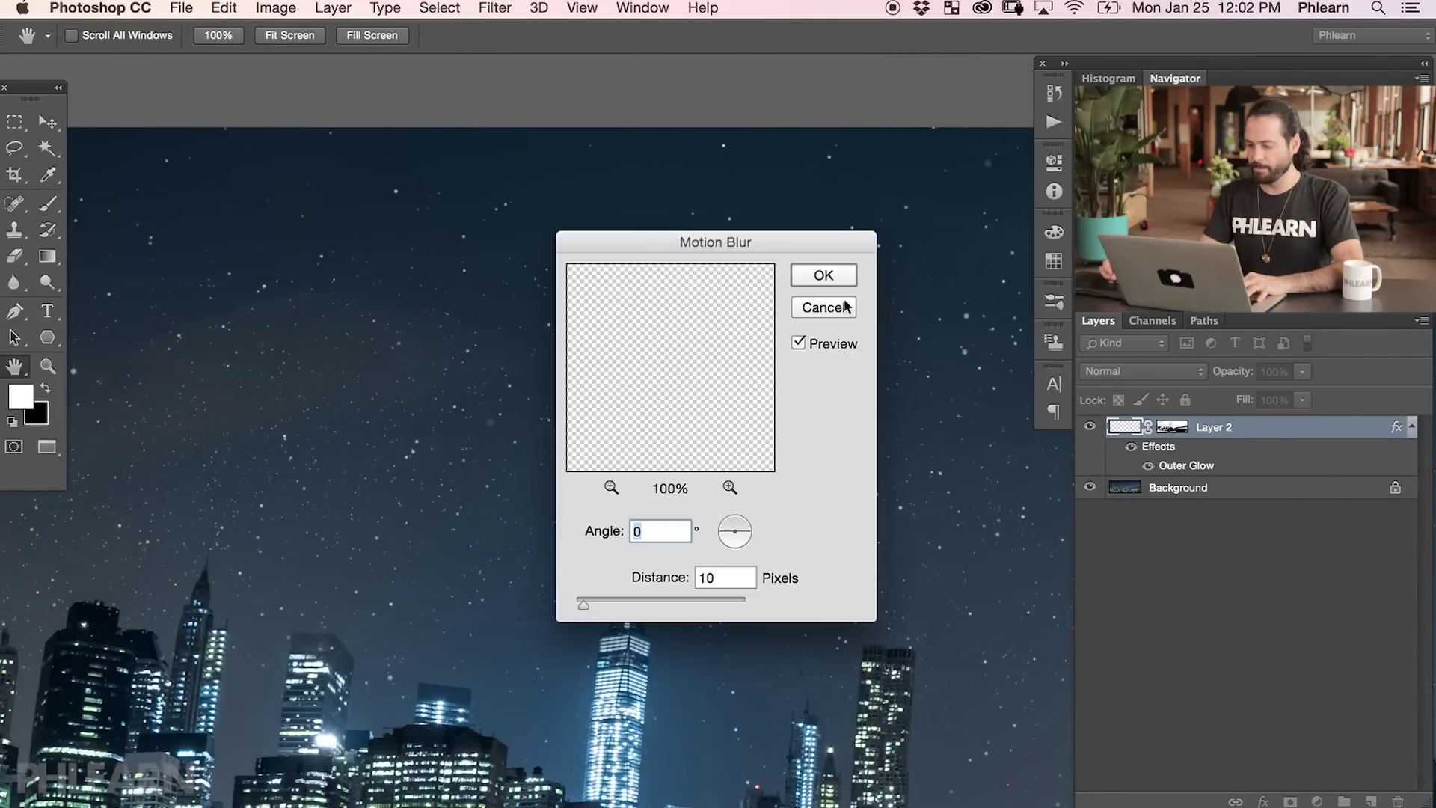
left_click_drag(760, 240, 955, 332)
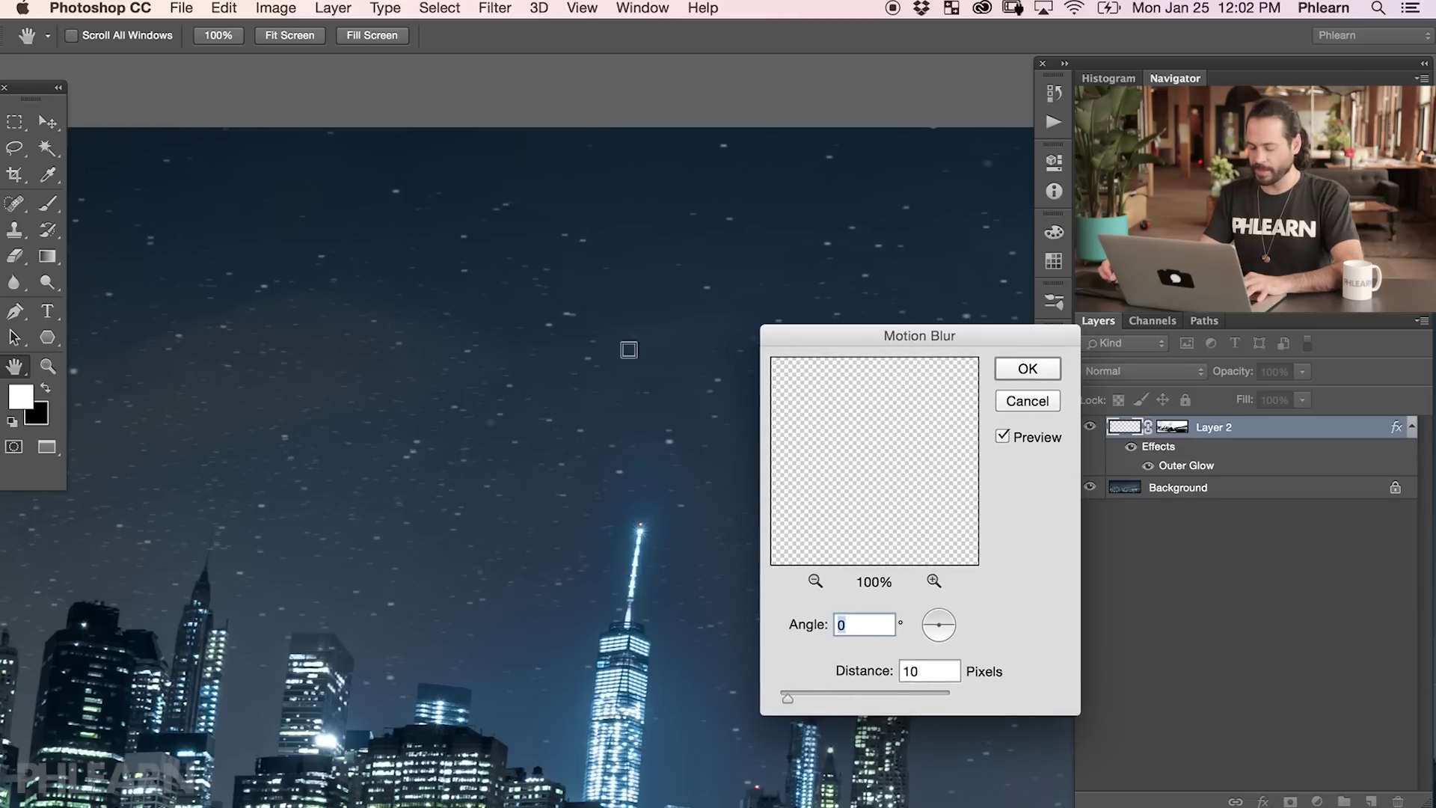
left_click_drag(960, 621, 957, 635)
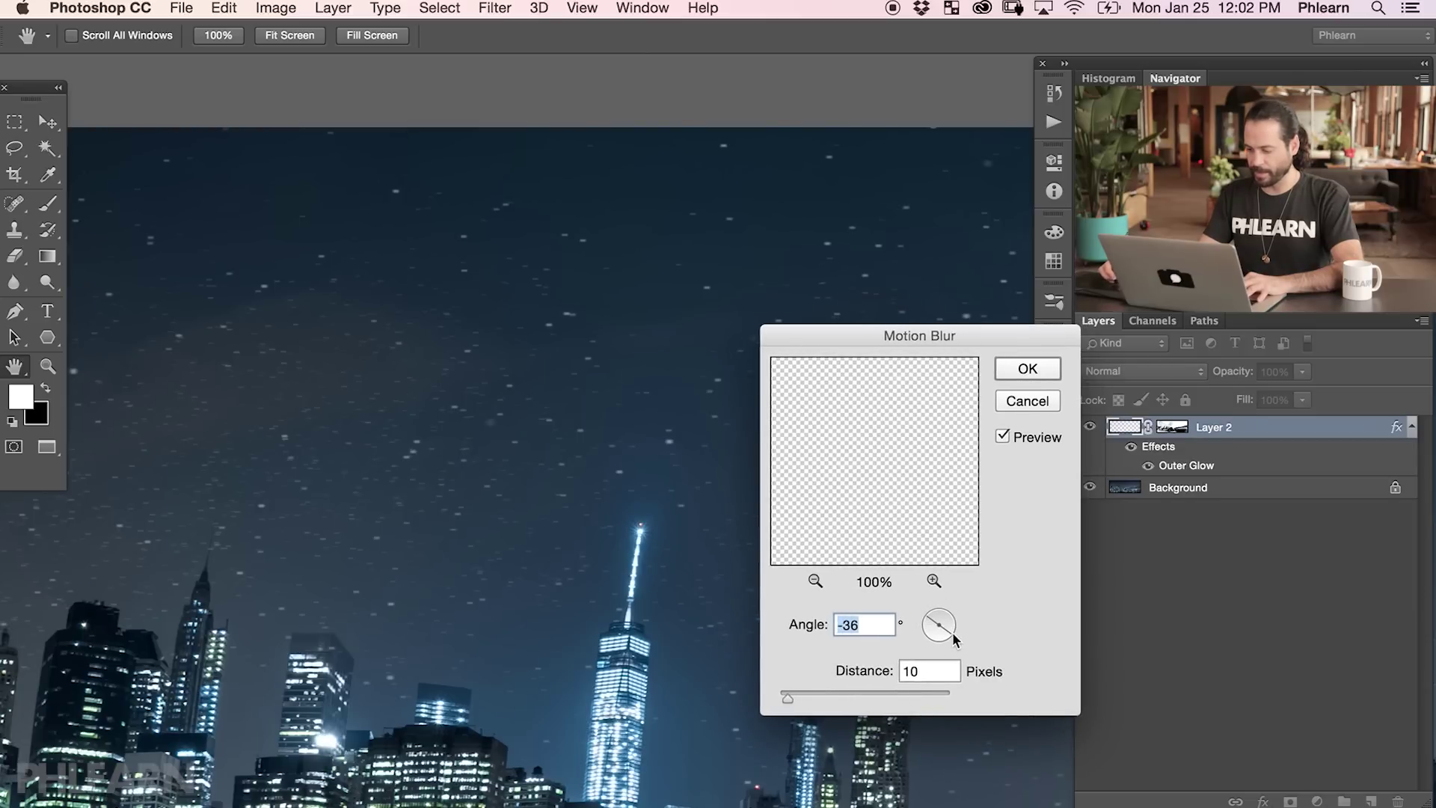
Step: Set the Motion Blur distance to 4 pixels, compare with the preview off, and apply the blur
left_click(927, 667)
key("Down")
key("Down")
key("Down")
key("Down")
key("Down")
key("Down")
key("Down")
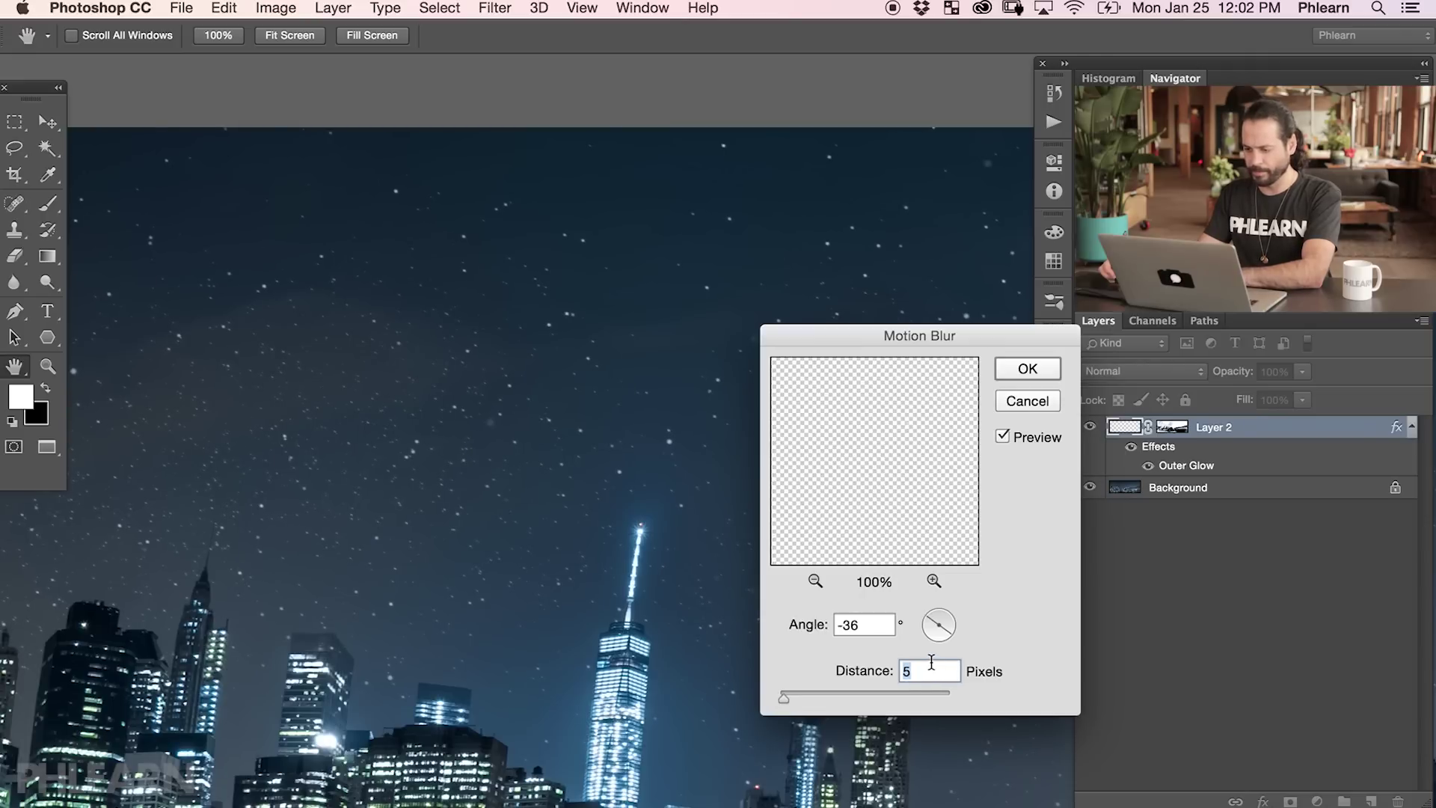
key("Down")
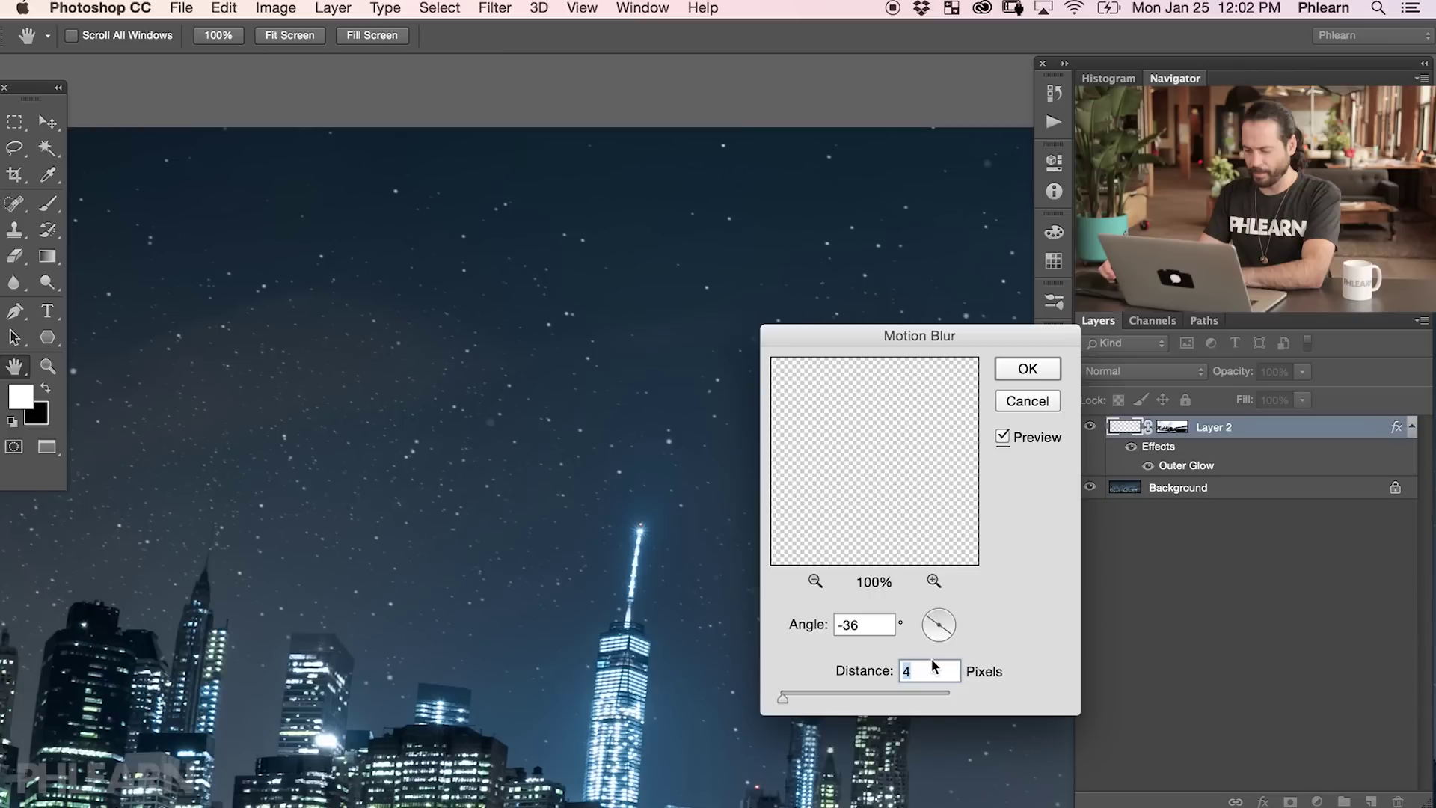
left_click(1002, 437)
left_click(1000, 441)
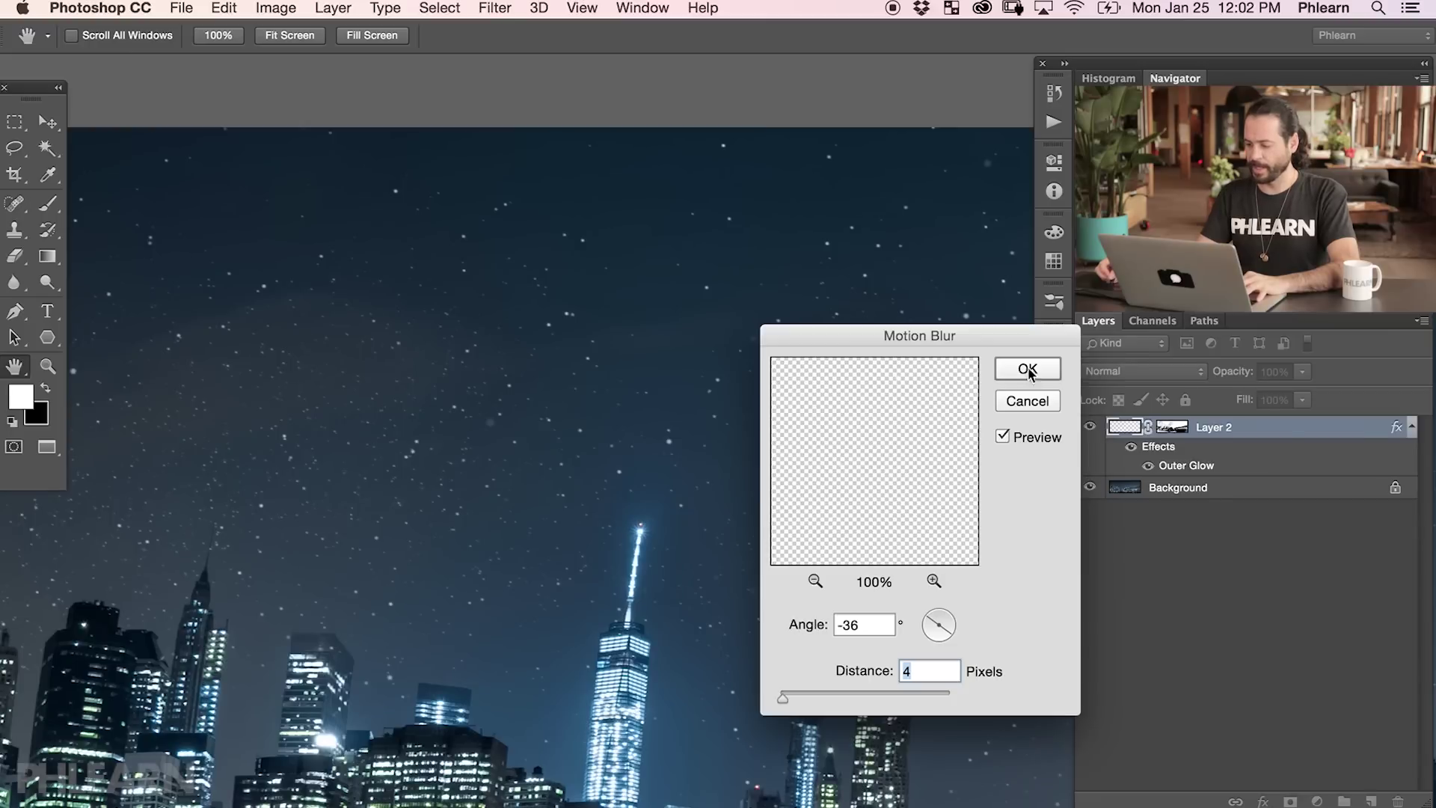
left_click(1028, 369)
Step: Examine the stars close up and from farther out, comparing them with and without the Motion Blur
key("b")
key("super+z")
key("super+z")
key("super+0")
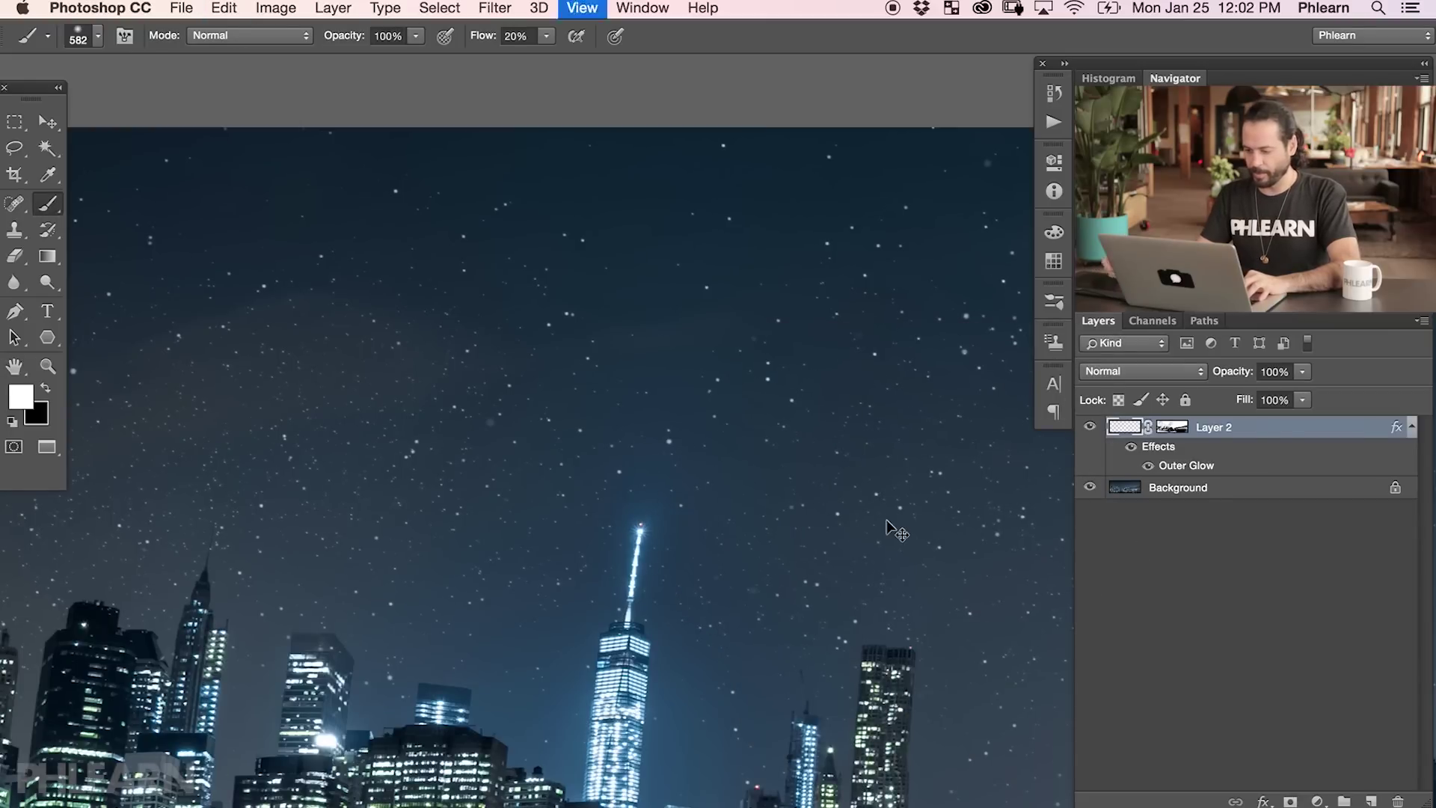
key("super+plus")
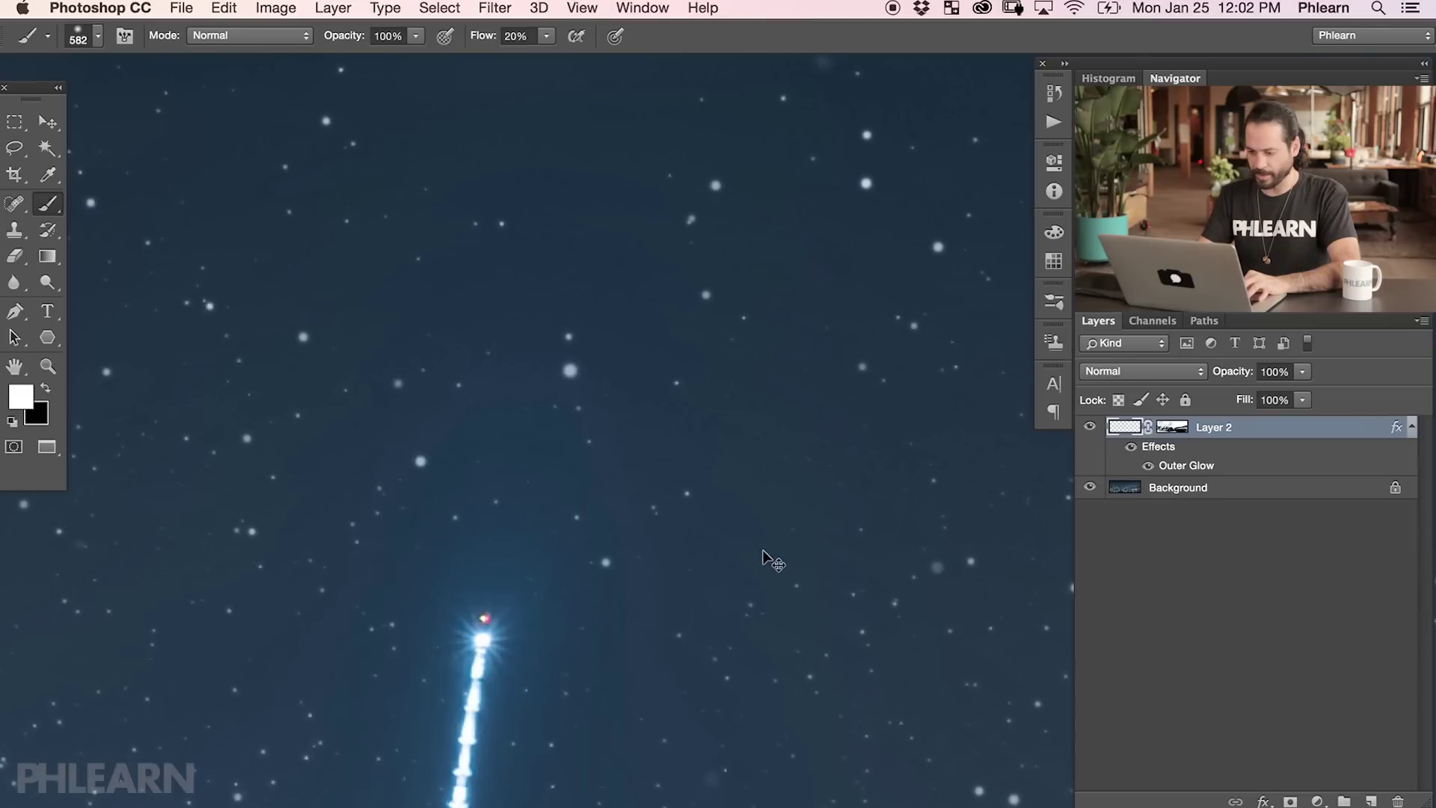
mouse_move(527, 625)
left_mouse_down()
mouse_move(921, 599)
mouse_move(886, 586)
left_mouse_up()
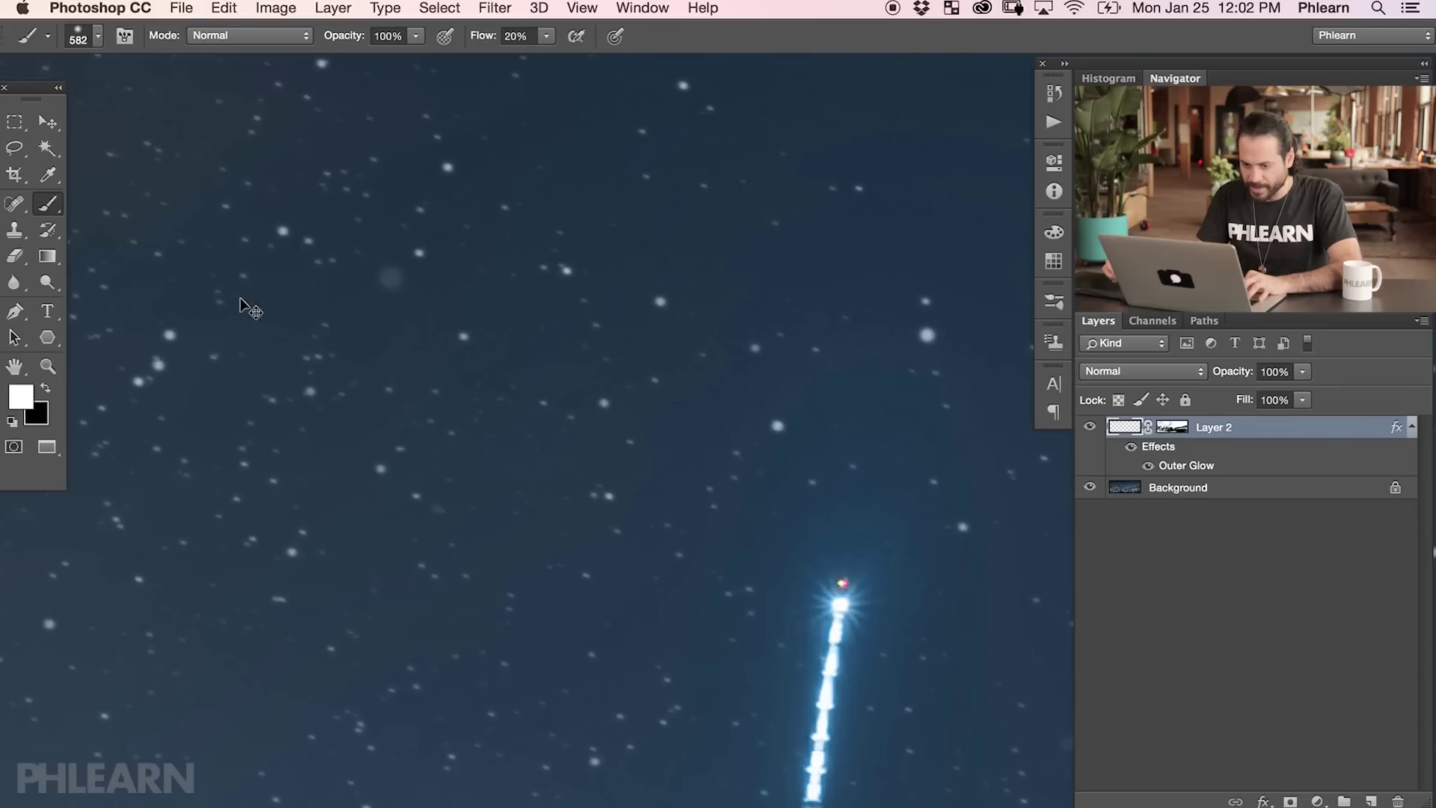
key("super+z")
key("super+z")
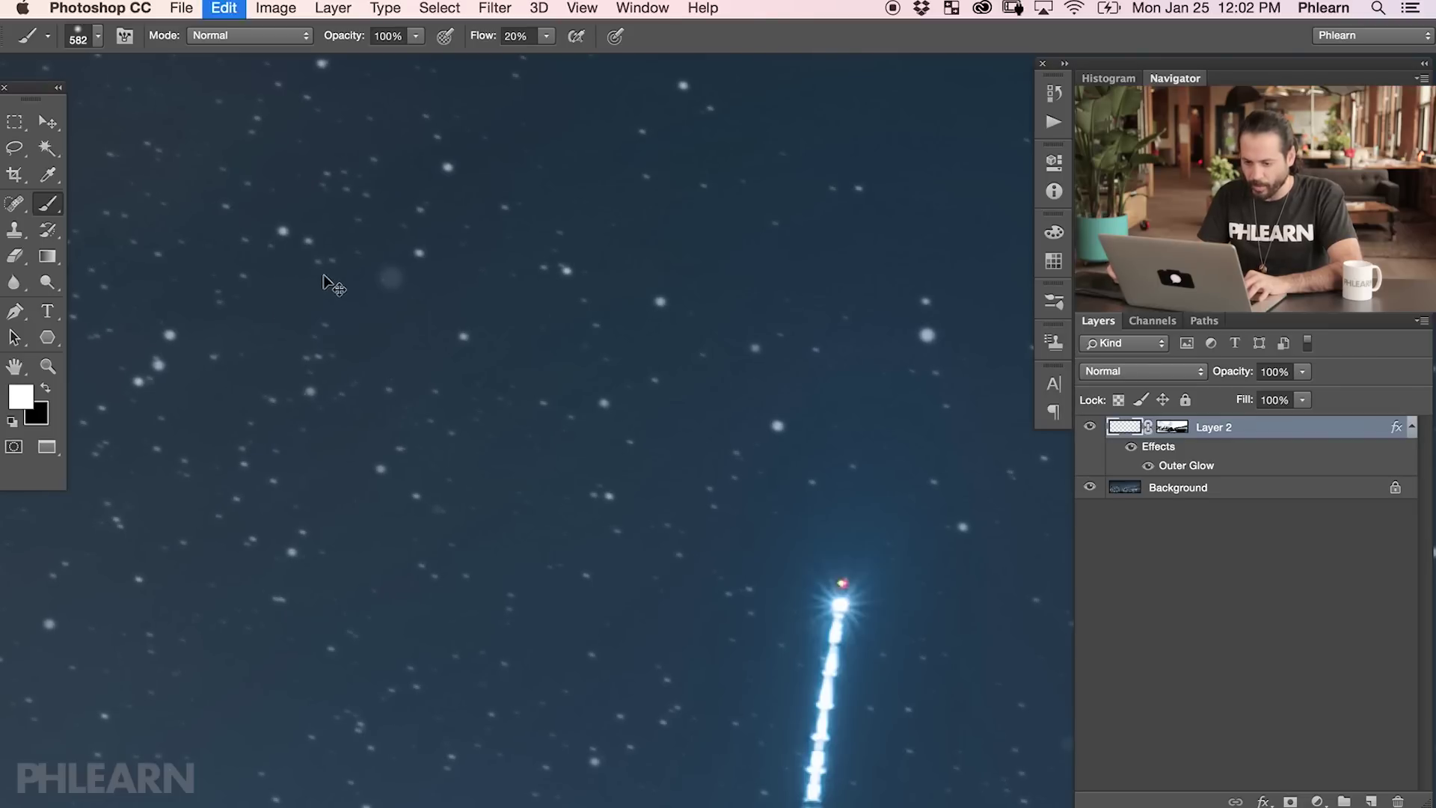
key("super+minus")
key("super+plus")
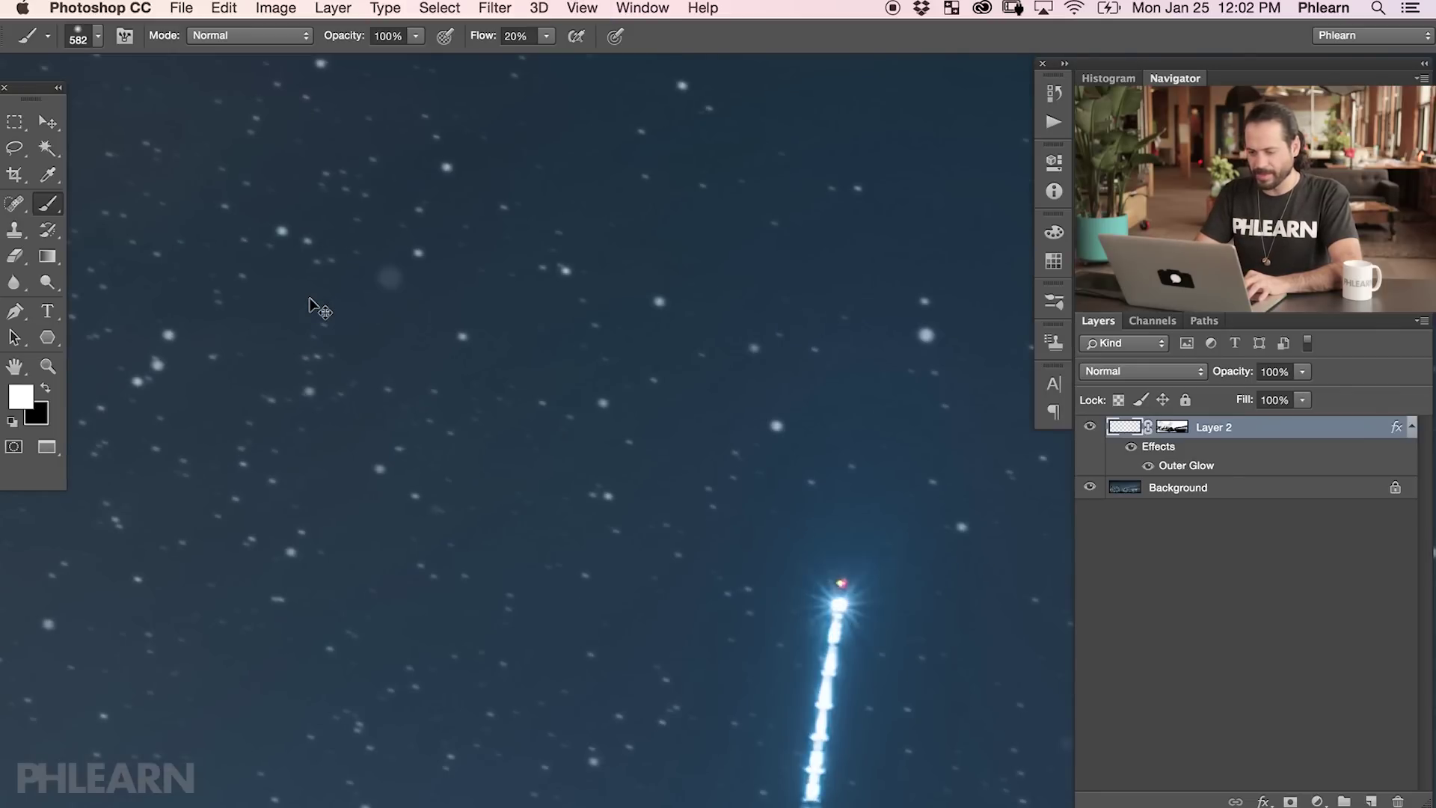
key("super+minus")
key("super+minus")
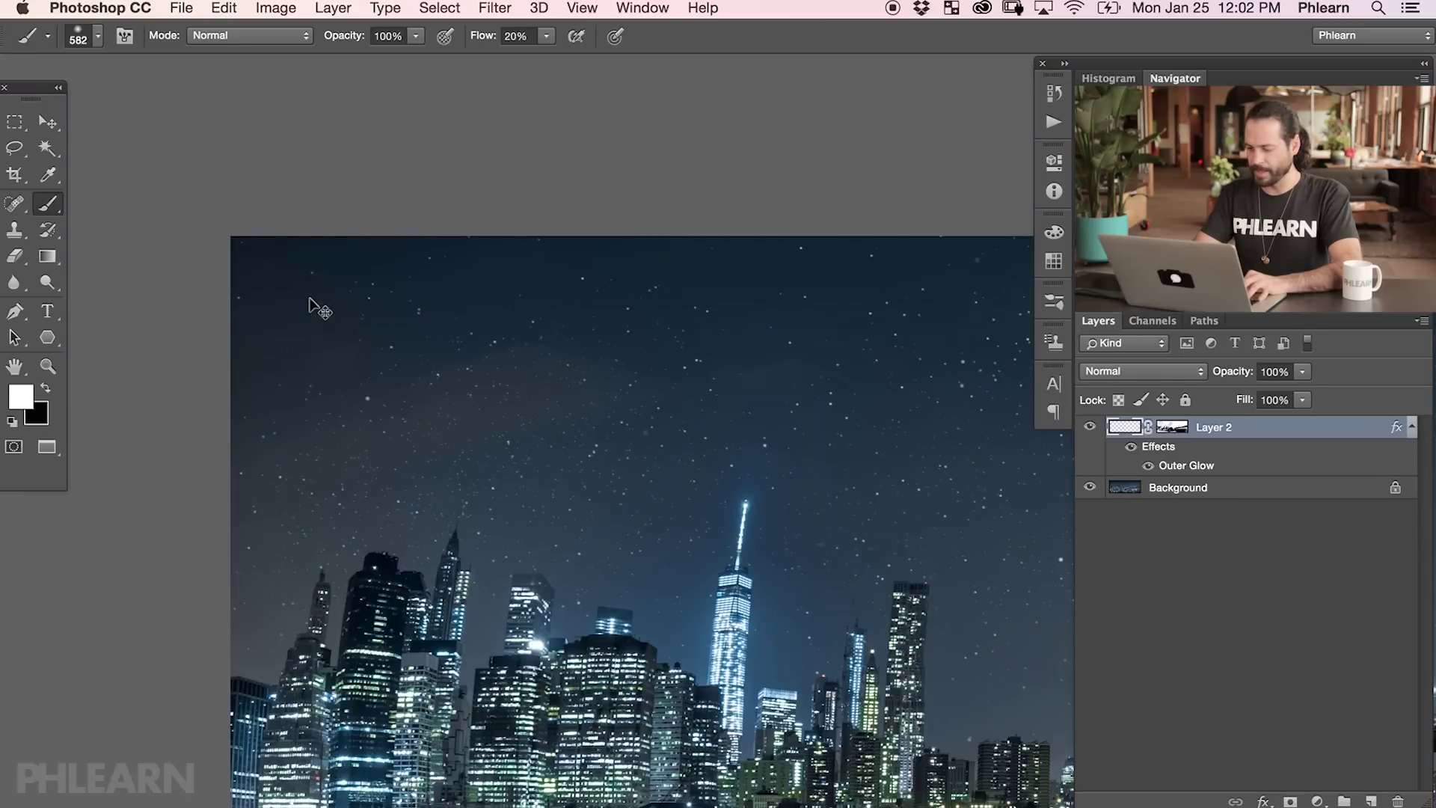
left_click_drag(835, 507, 639, 510)
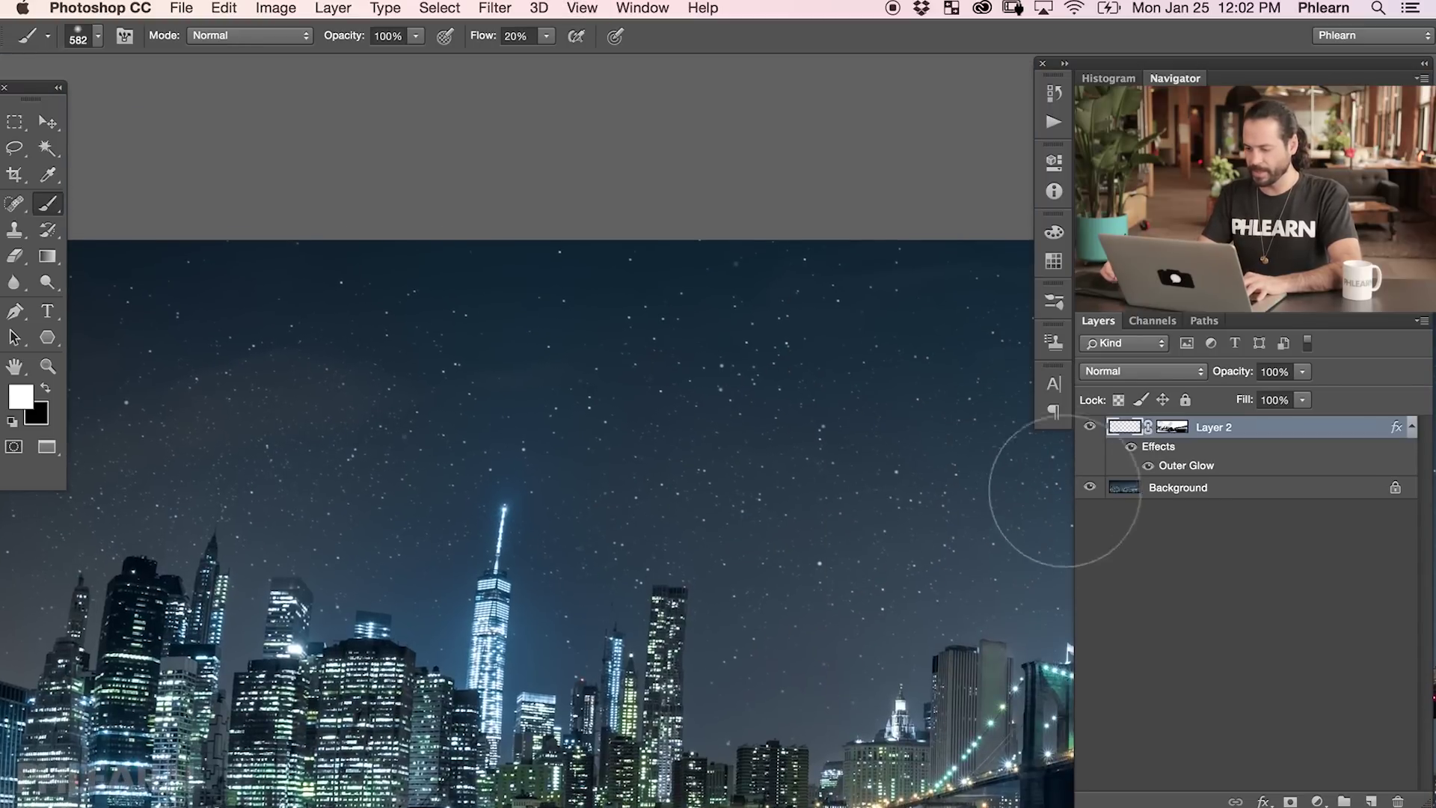
Step: Create a new layer above Layer 2 and choose the 475 px custom star brush
left_click(1371, 800)
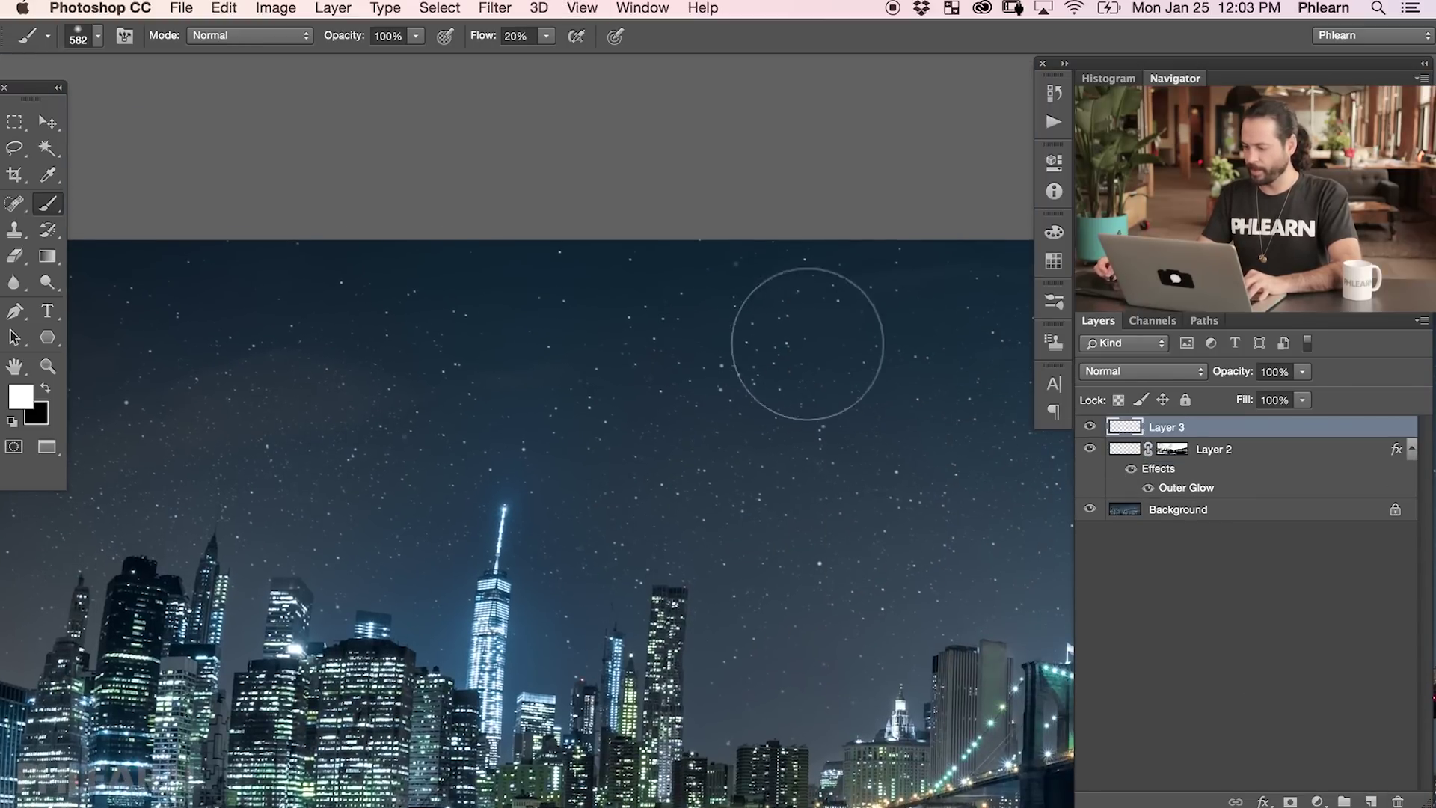
right_click(633, 396)
left_click(719, 613)
key("Return")
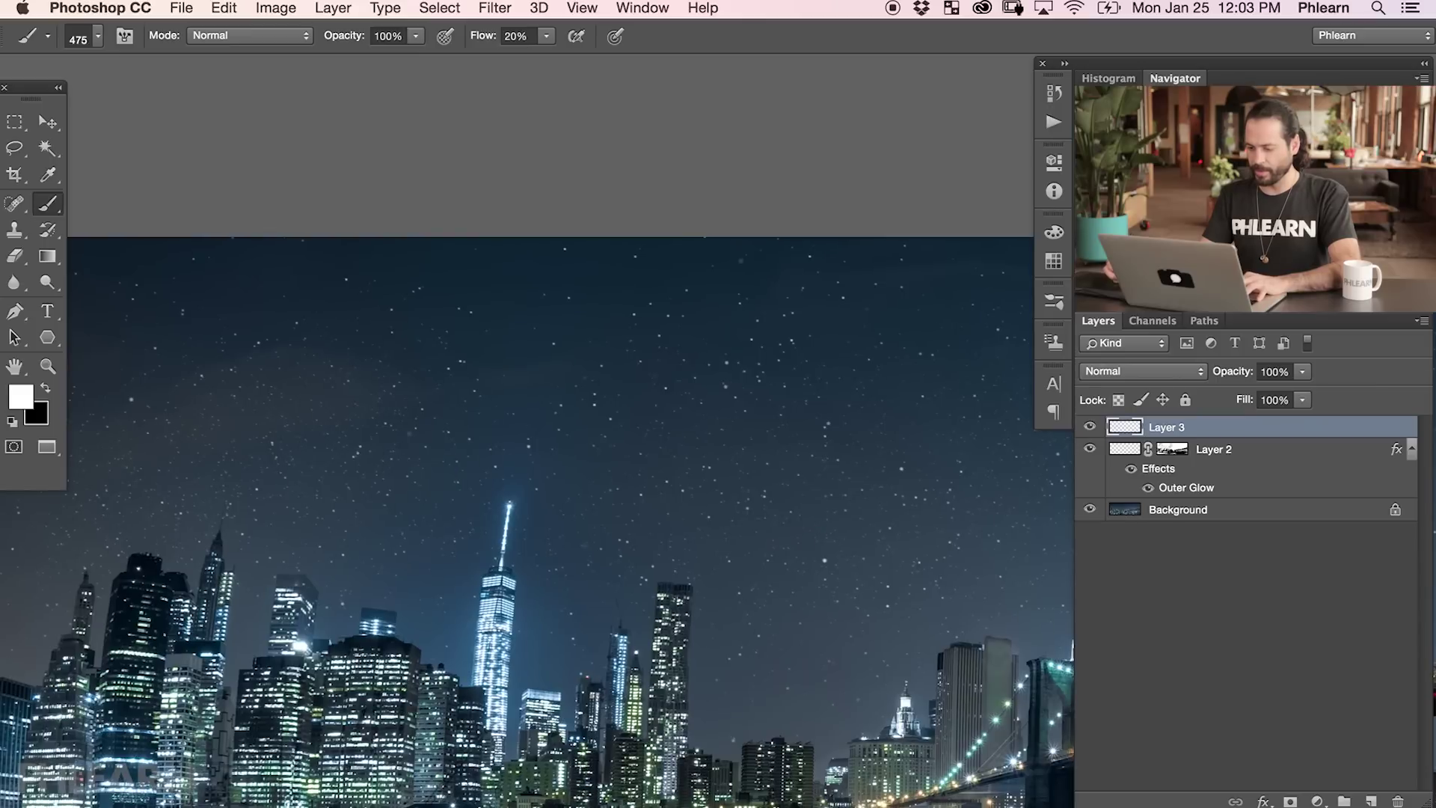
Step: Hide Layer 2, paint tiny stars around the tower on Layer 3 at 324 px and 100% flow, and reduce the brush to 228 px
left_click(1089, 448)
left_click_drag(628, 396, 590, 402)
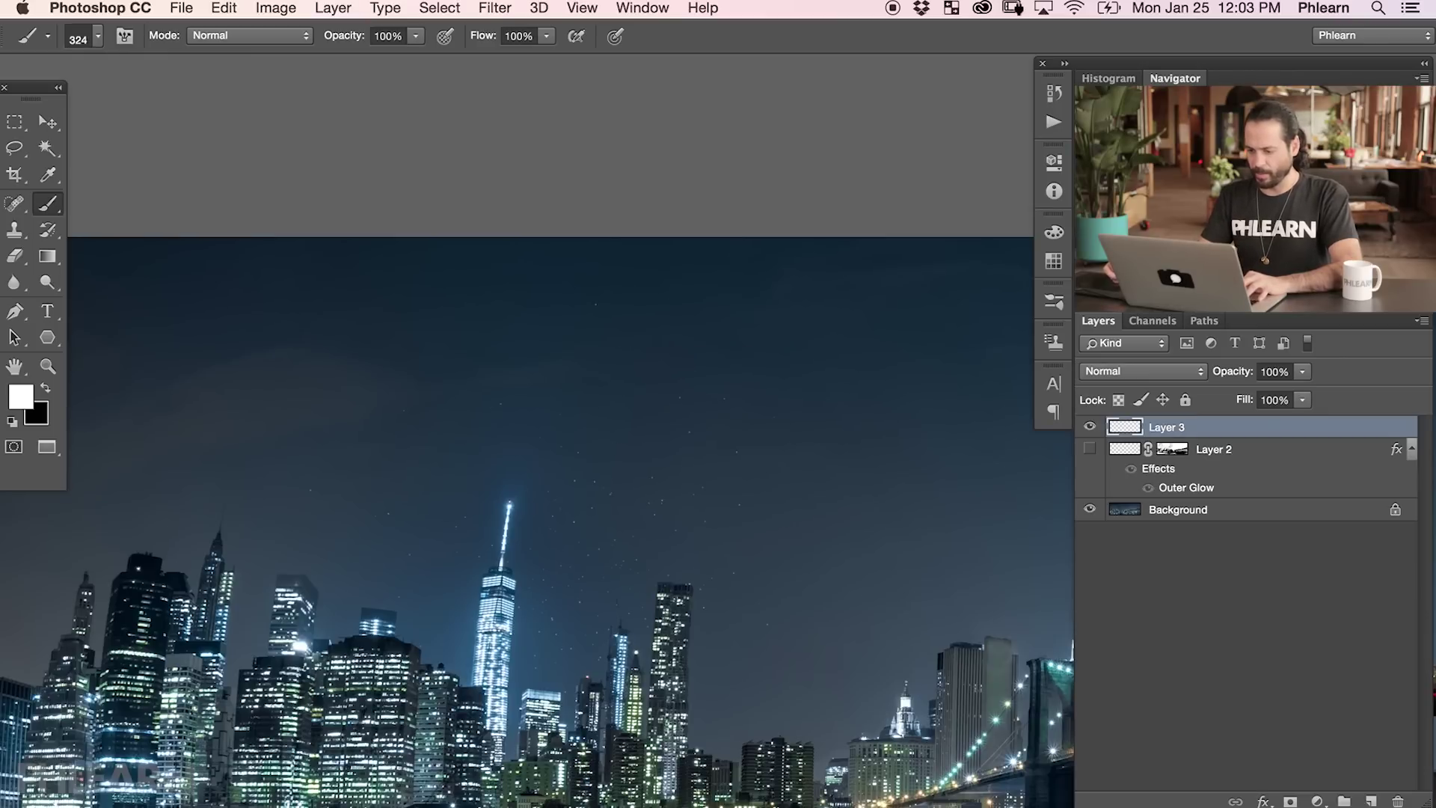
left_click_drag(737, 514, 693, 494)
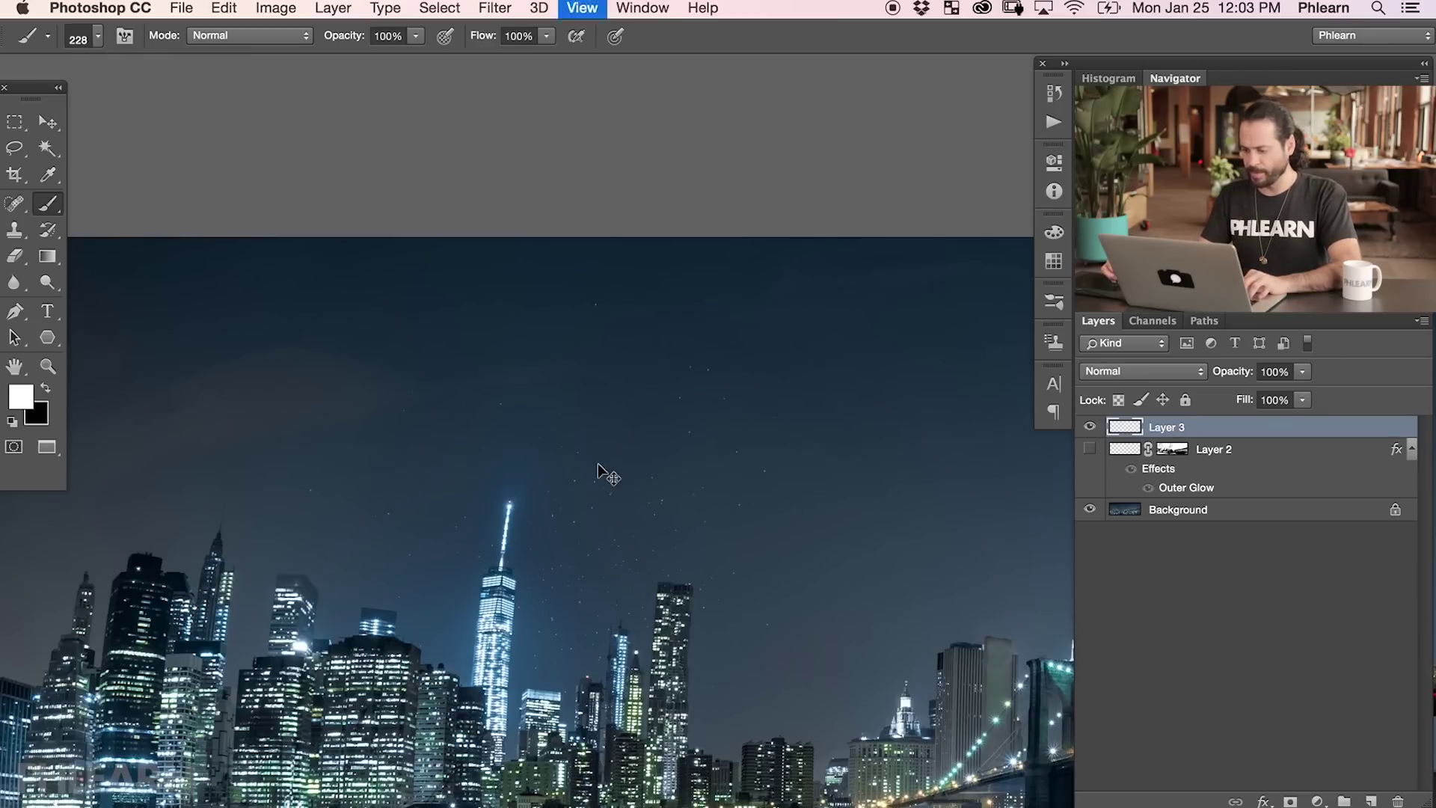
key("super+plus")
scroll(598, 464, "left", 5)
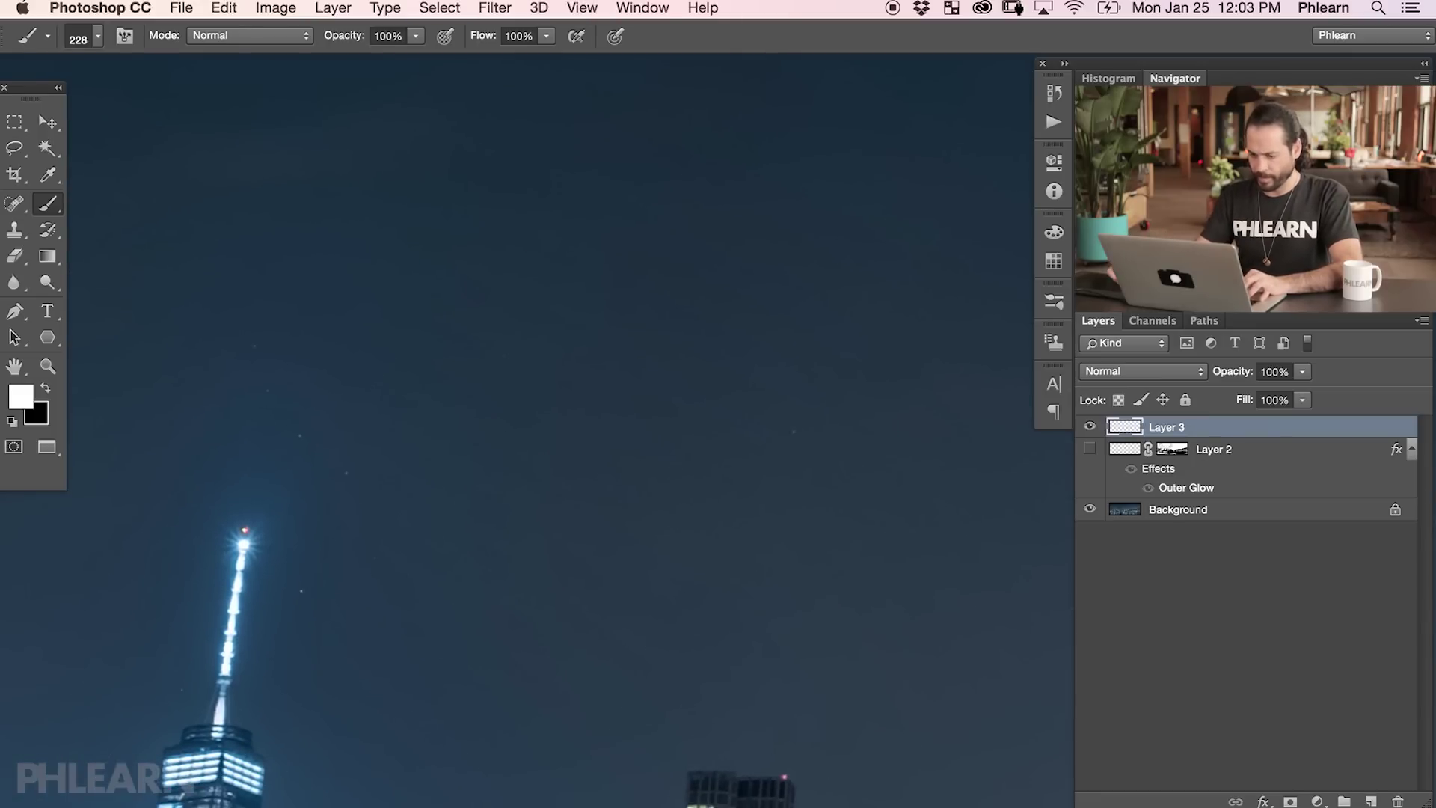
Step: Paint more tiny stars across the sky around the tower on Layer 3, reducing the brush to 205 px and 181 px
left_click_drag(401, 513, 443, 591)
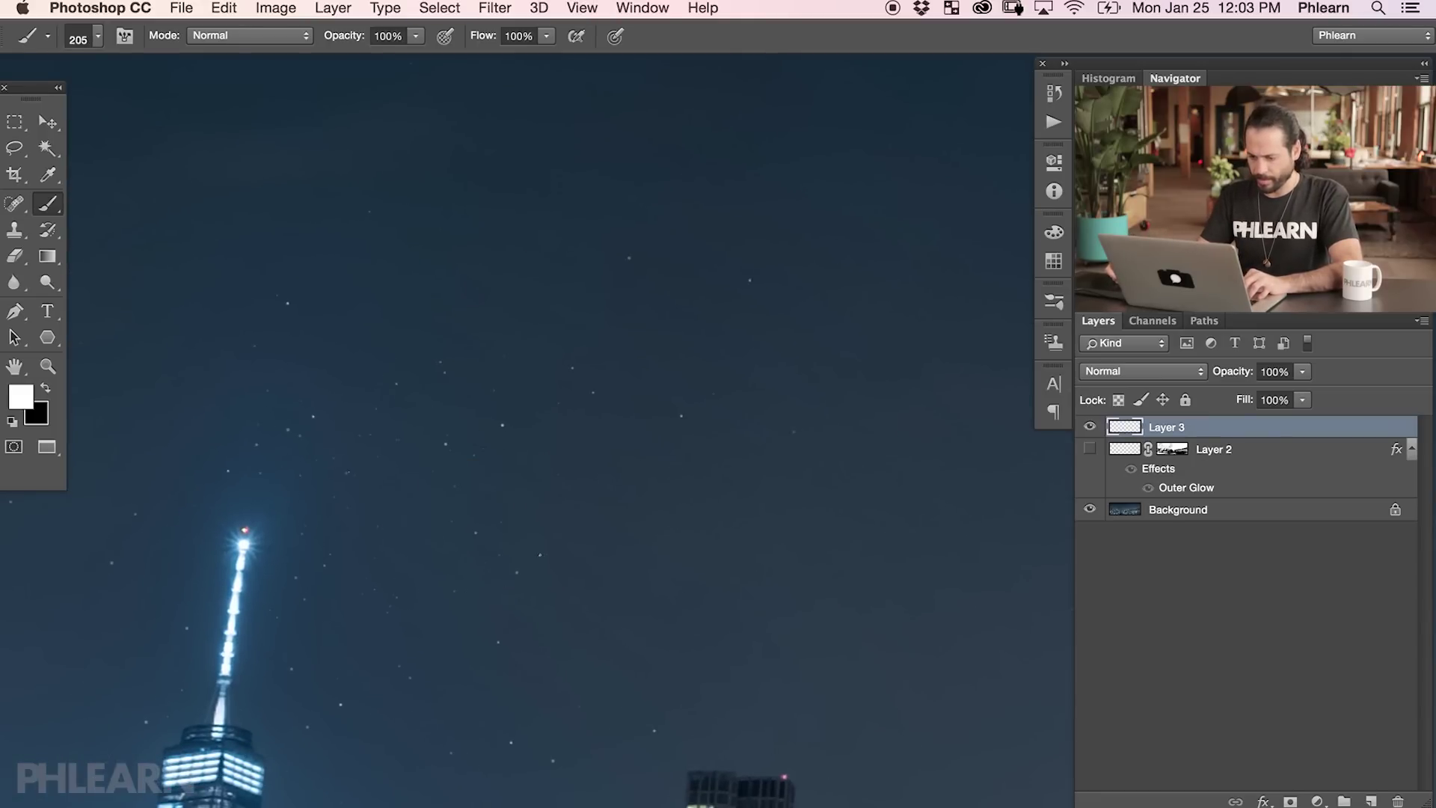
left_click_drag(450, 492, 413, 474)
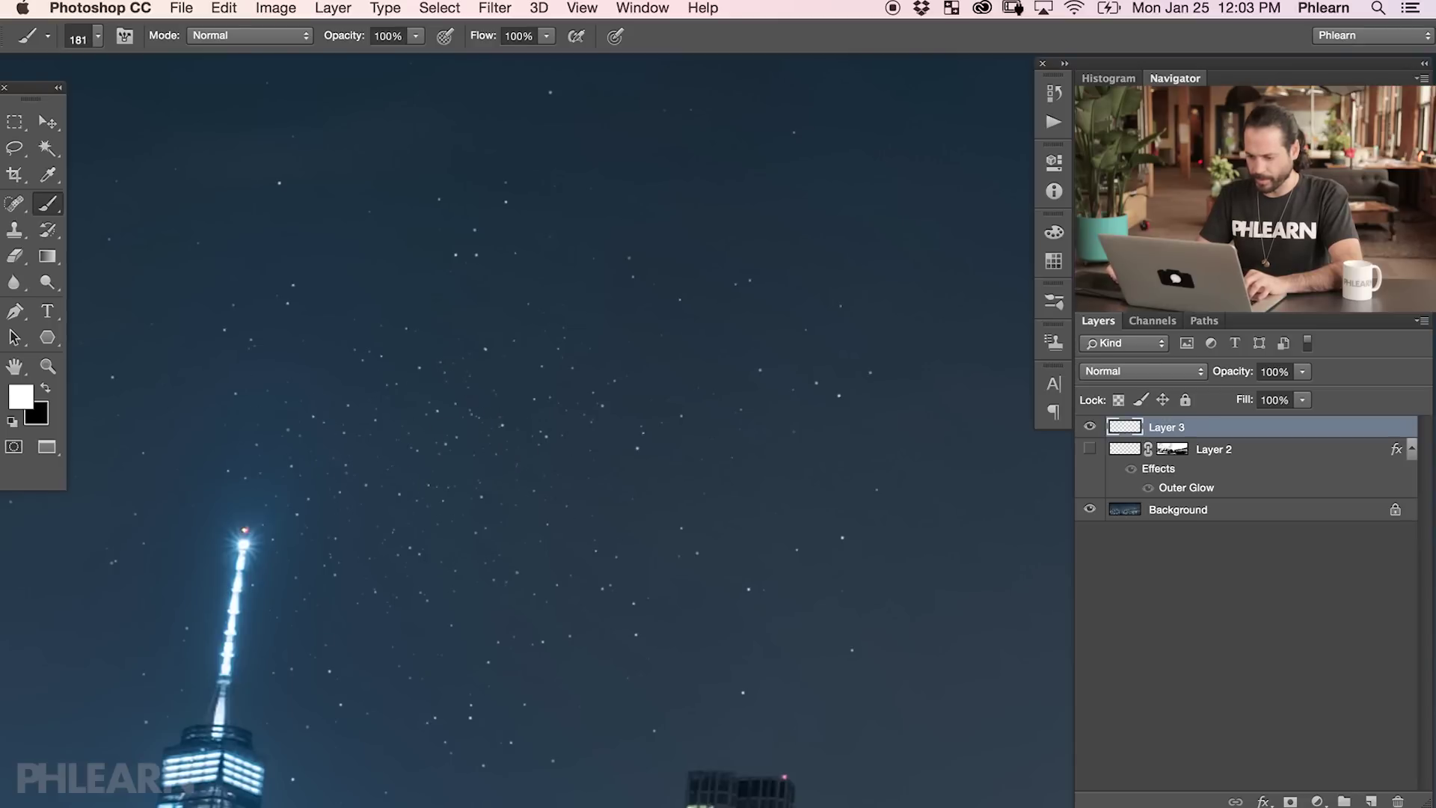
Step: Raise the star brush's Scatter to 798% on both axes and close the brush settings
left_click(641, 8)
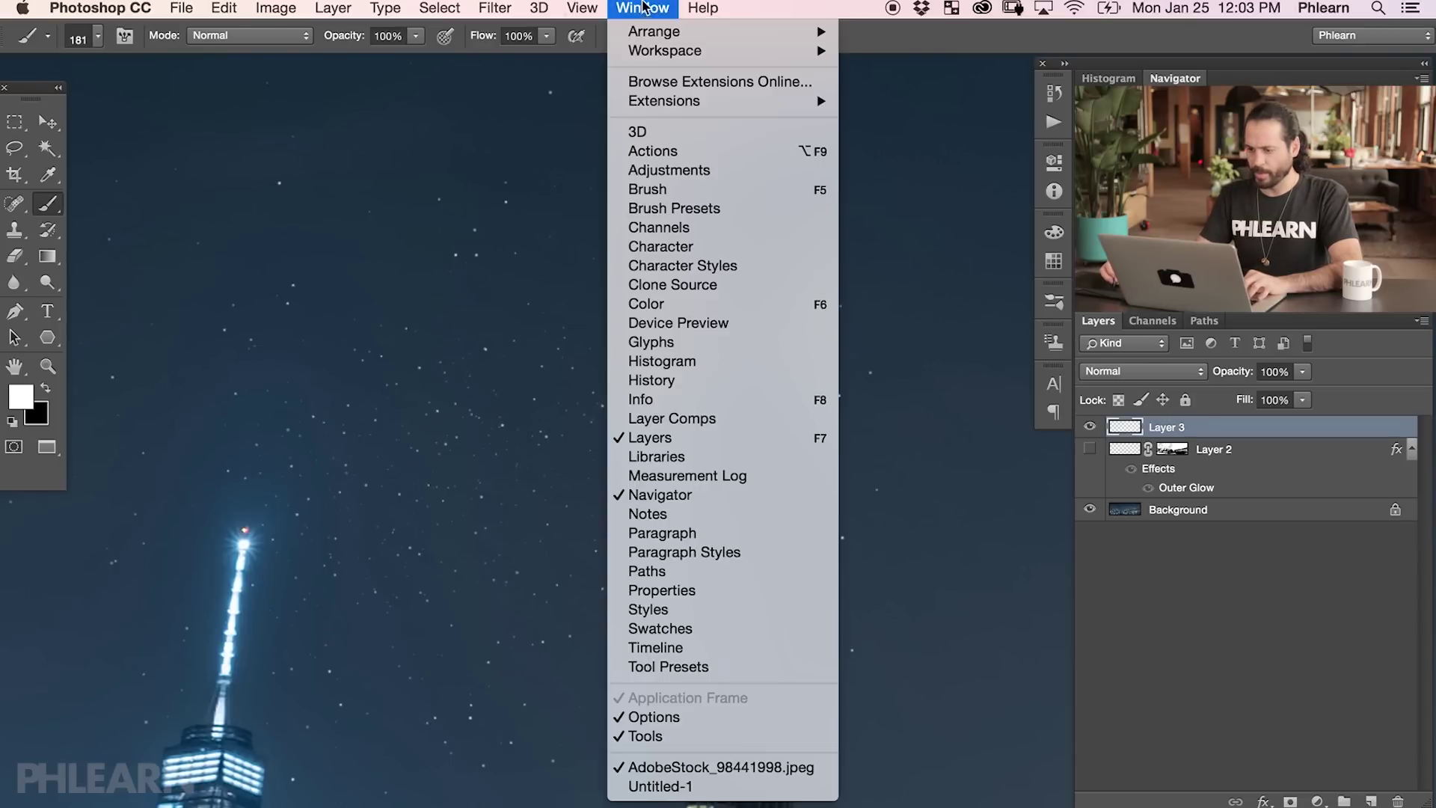
left_click(692, 190)
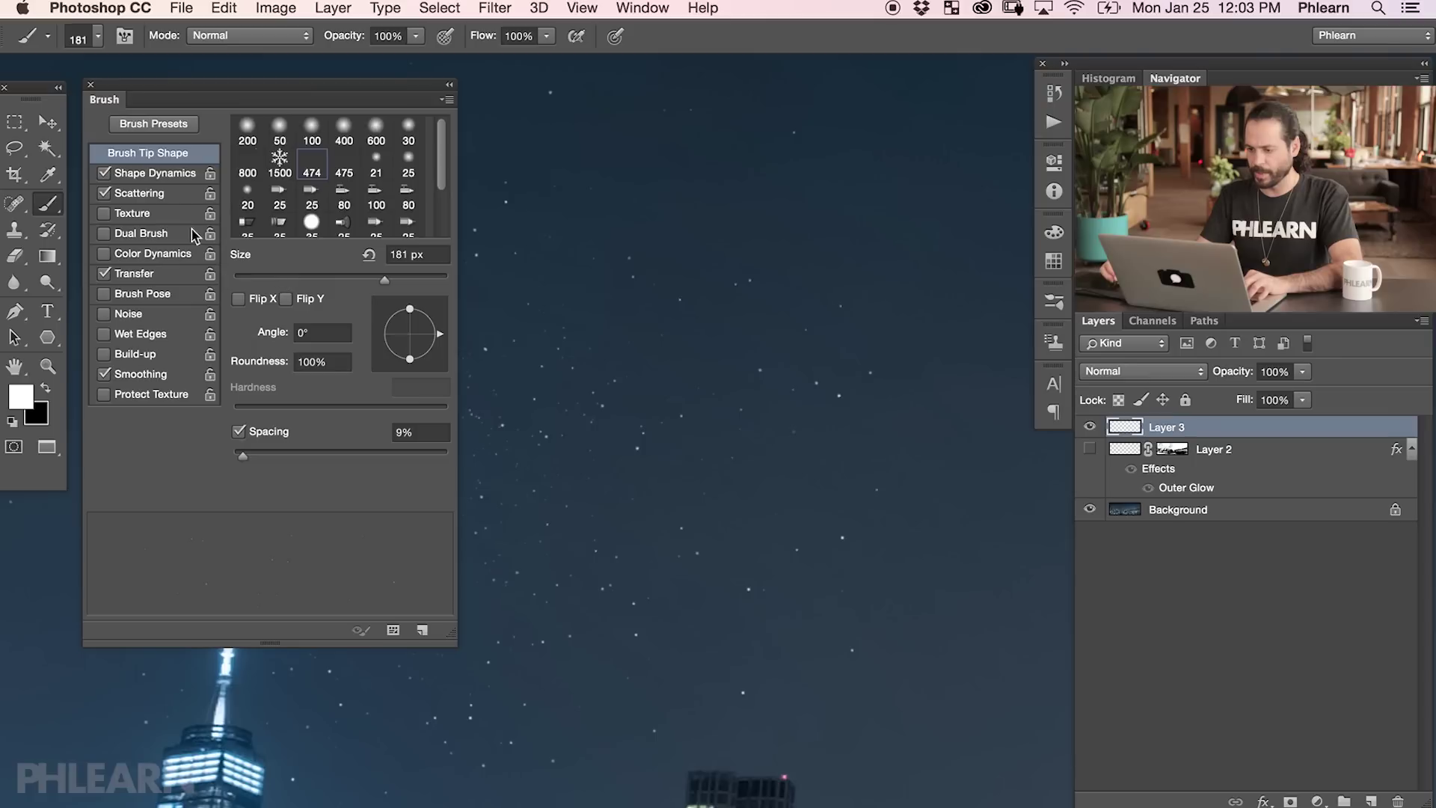
left_click(175, 193)
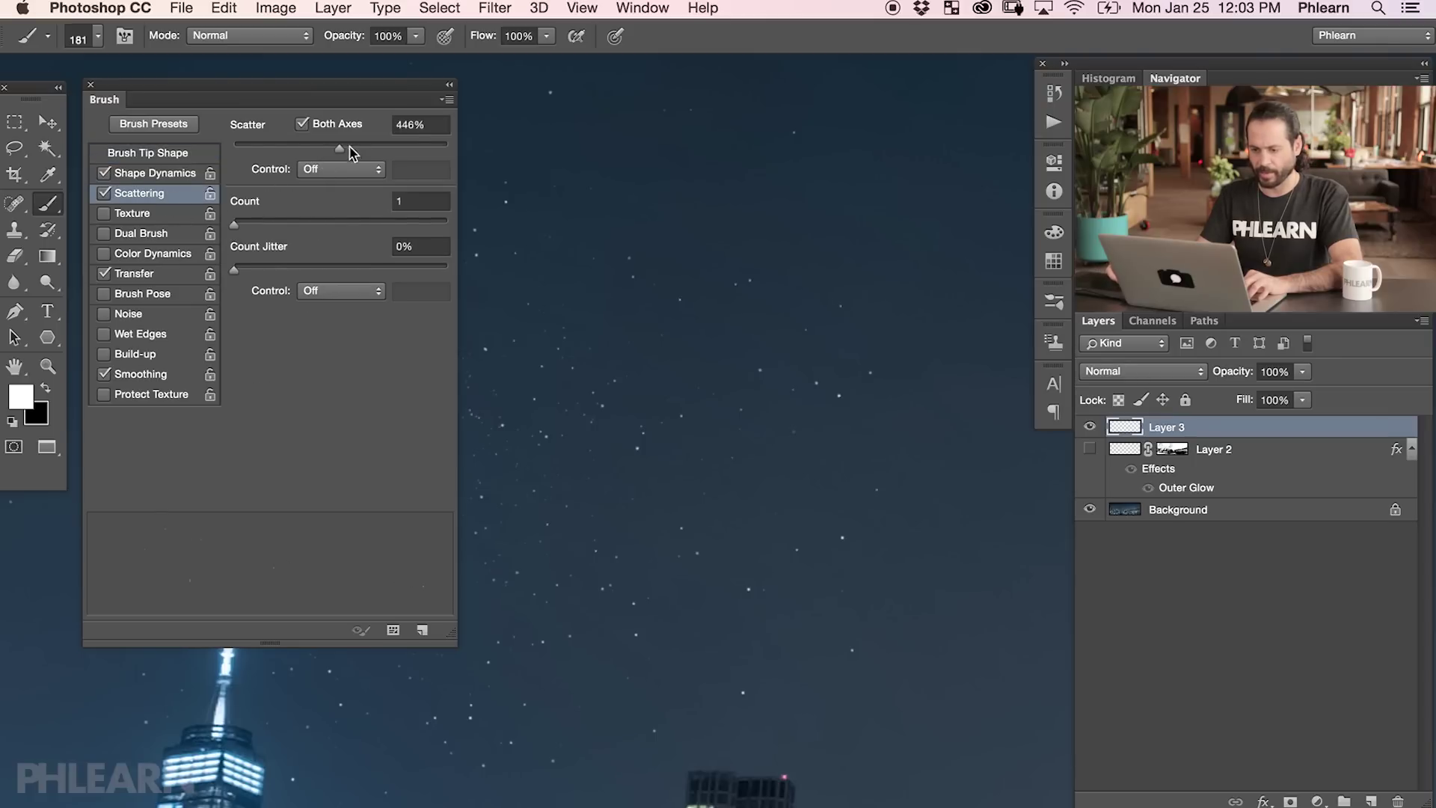
left_click_drag(386, 154, 405, 149)
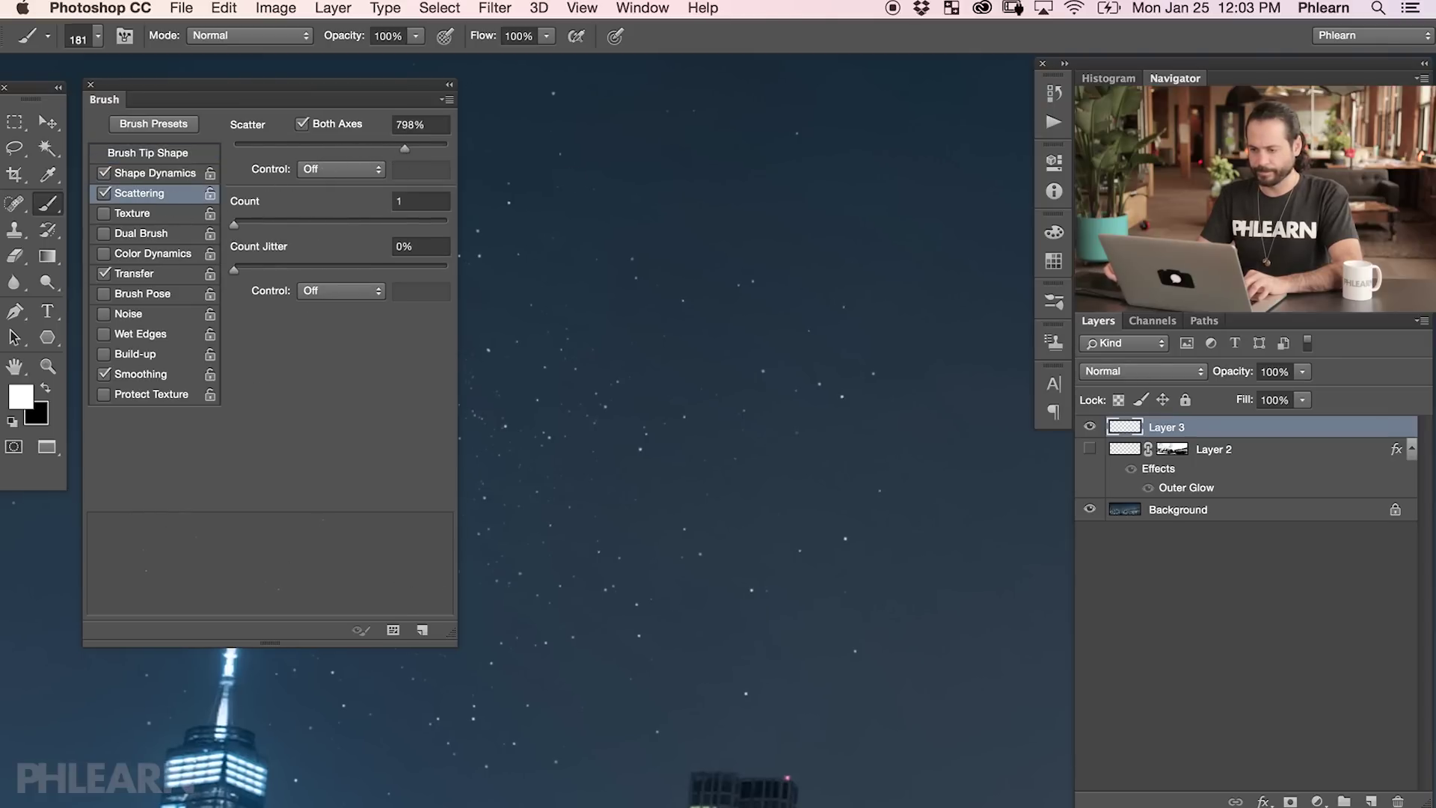
left_click(90, 84)
Step: Paint more widely scattered stars around the tower on Layer 3 at 181 px and check them against the skyline
left_click_drag(382, 485, 561, 443)
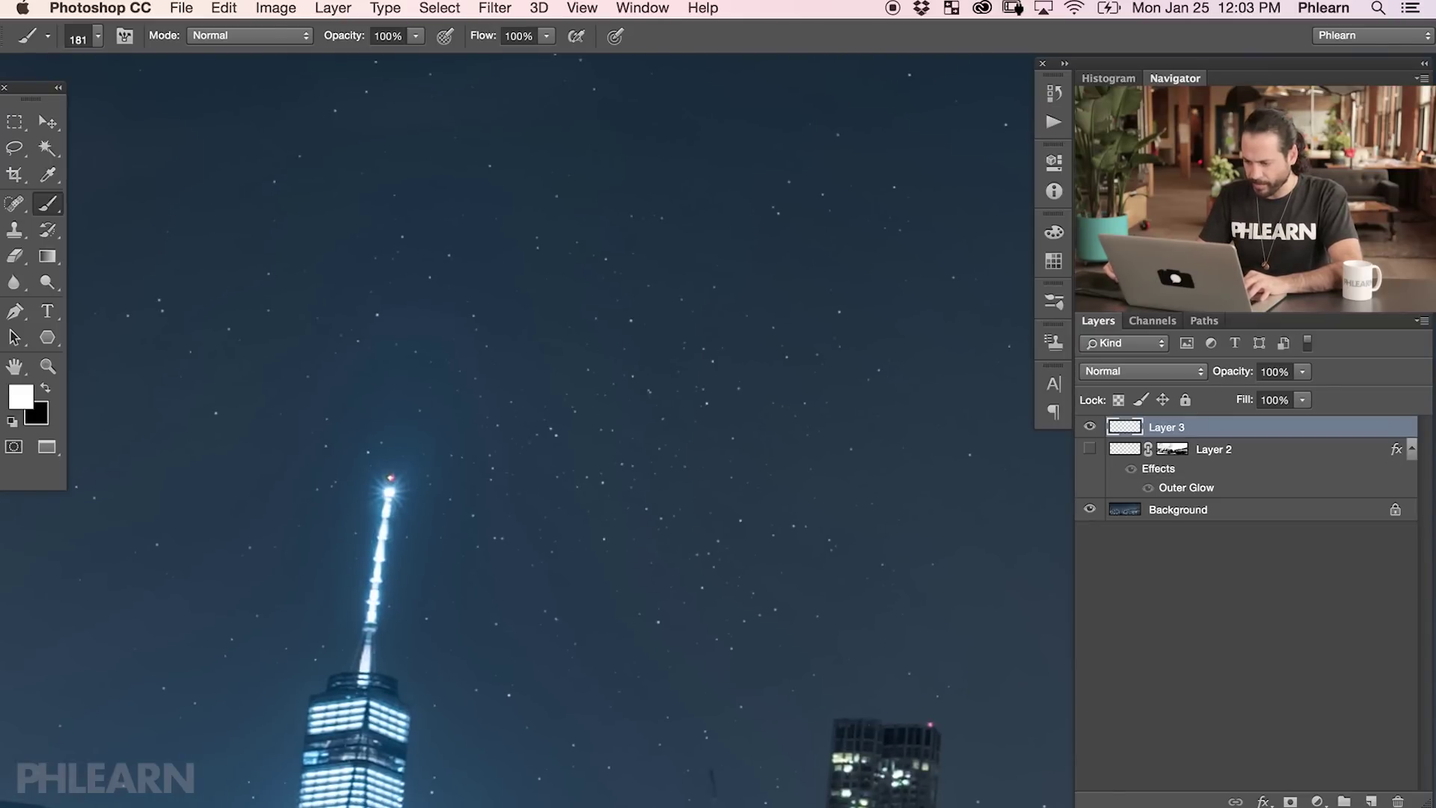
key("super+0")
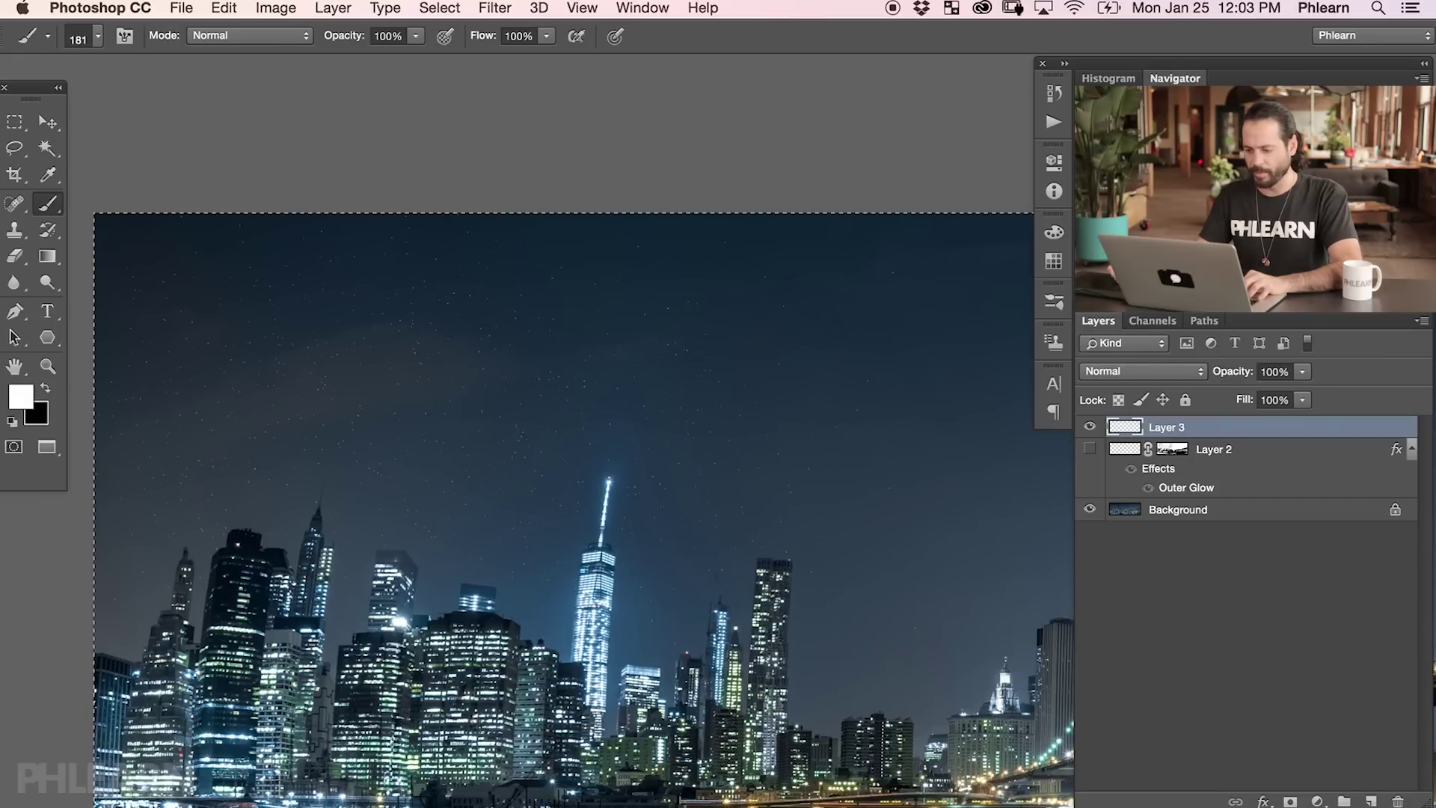
scroll(552, 524, "right", 10)
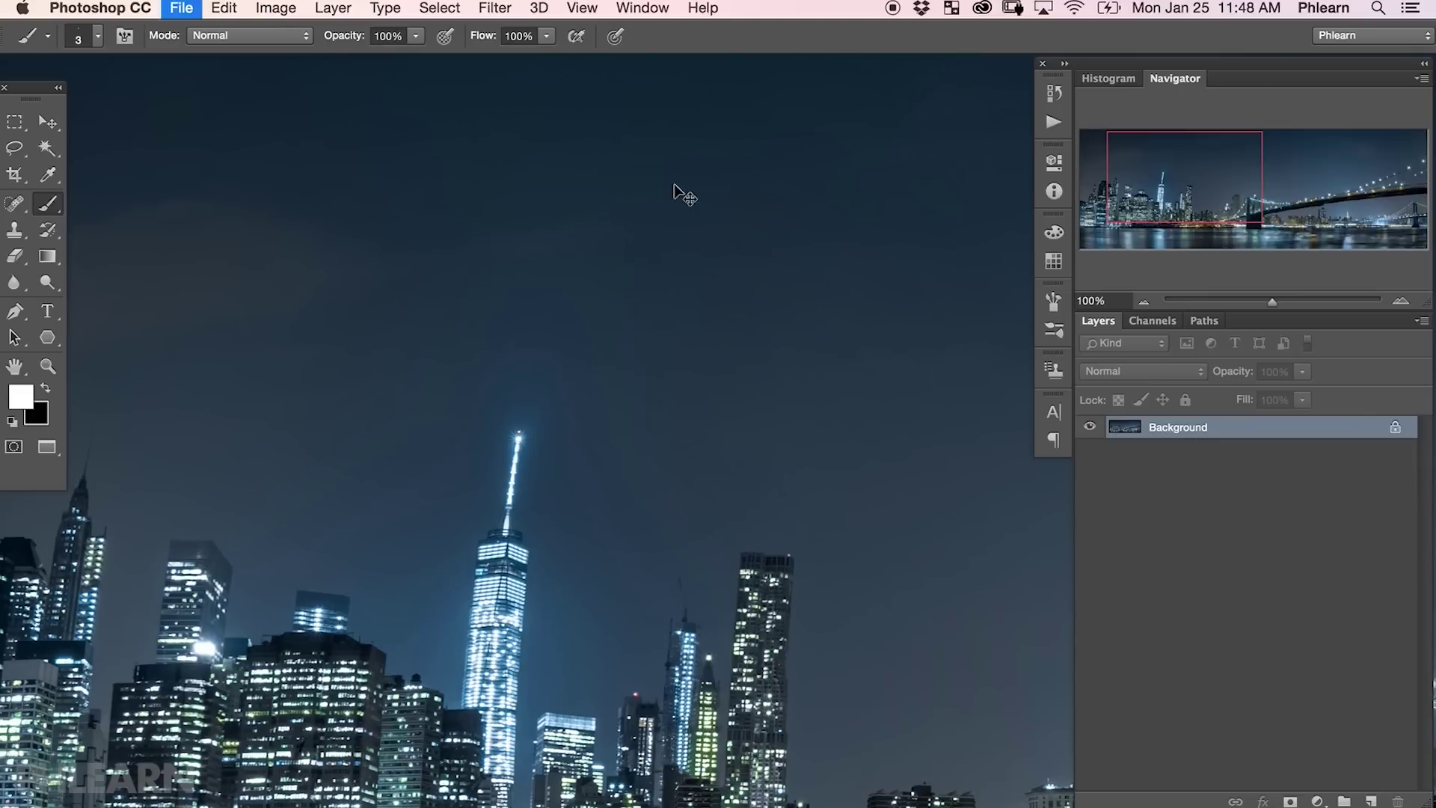
Step: Create a 500 × 500 pixel RGB document at 72 pixels/inch with a white background, and bring up the brush presets
key("super+n")
type("500")
key("Tab")
type("500")
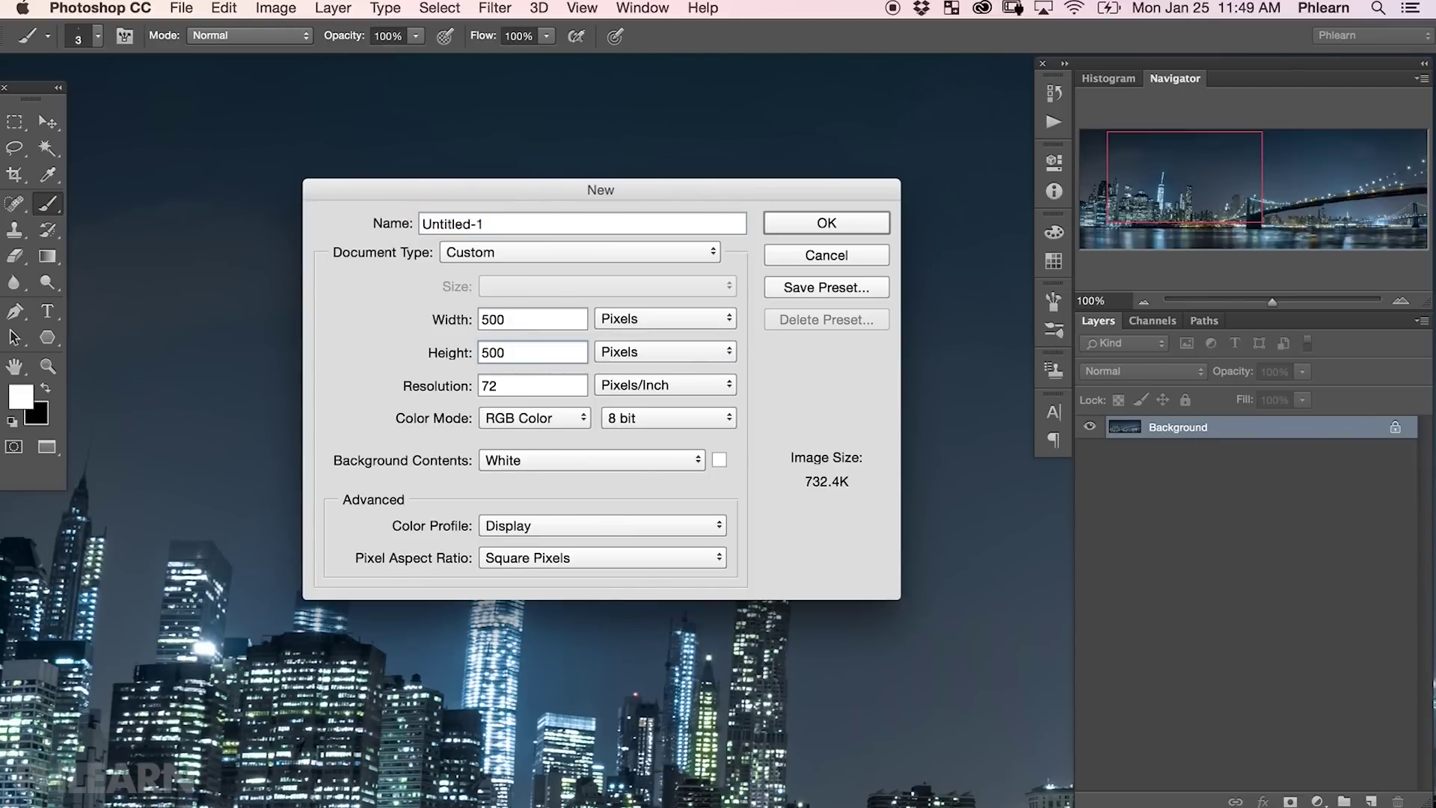
left_click(823, 220)
key("super+equal")
scroll(410, 321, "right", 5)
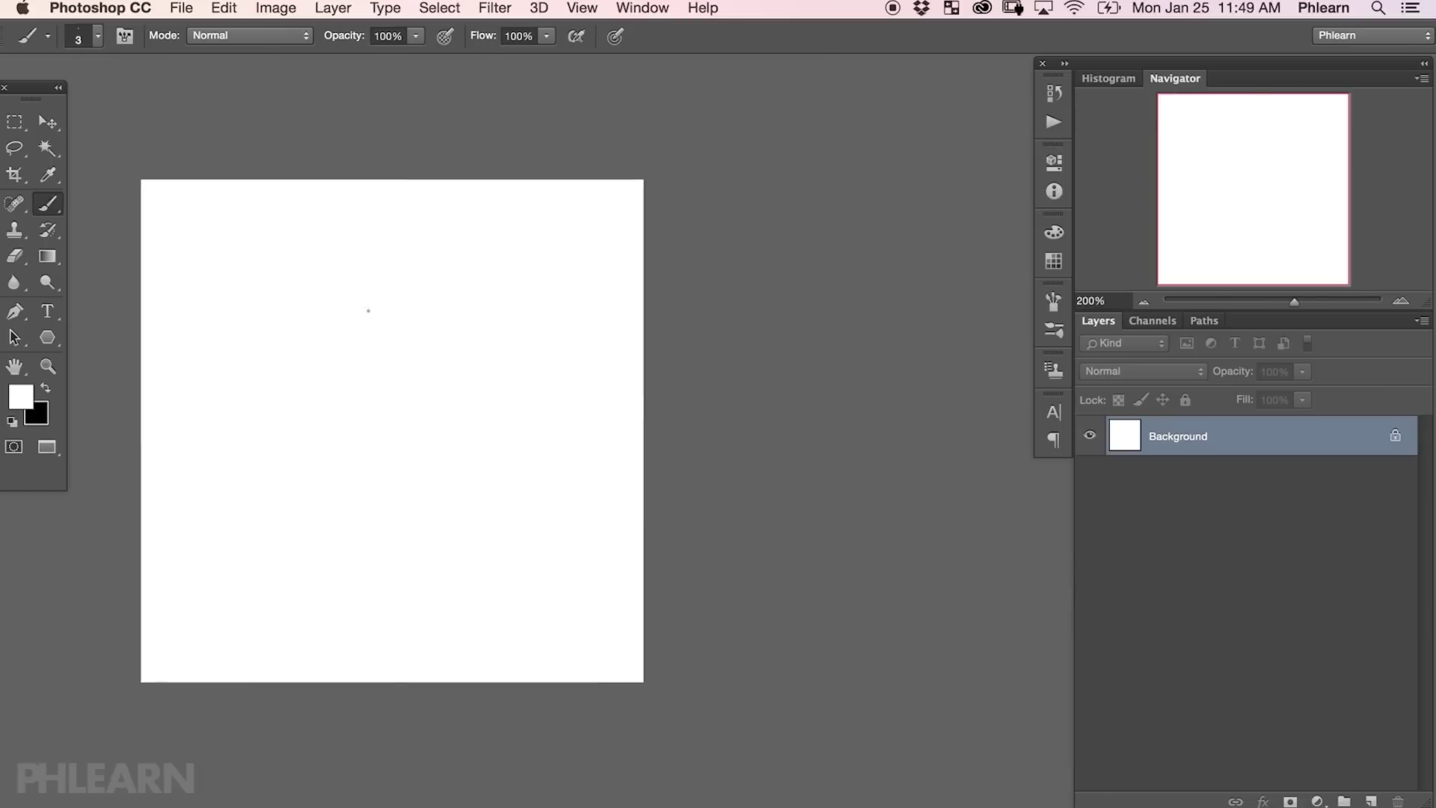
scroll(653, 385, "left", 4)
right_click(653, 384)
left_click(430, 671)
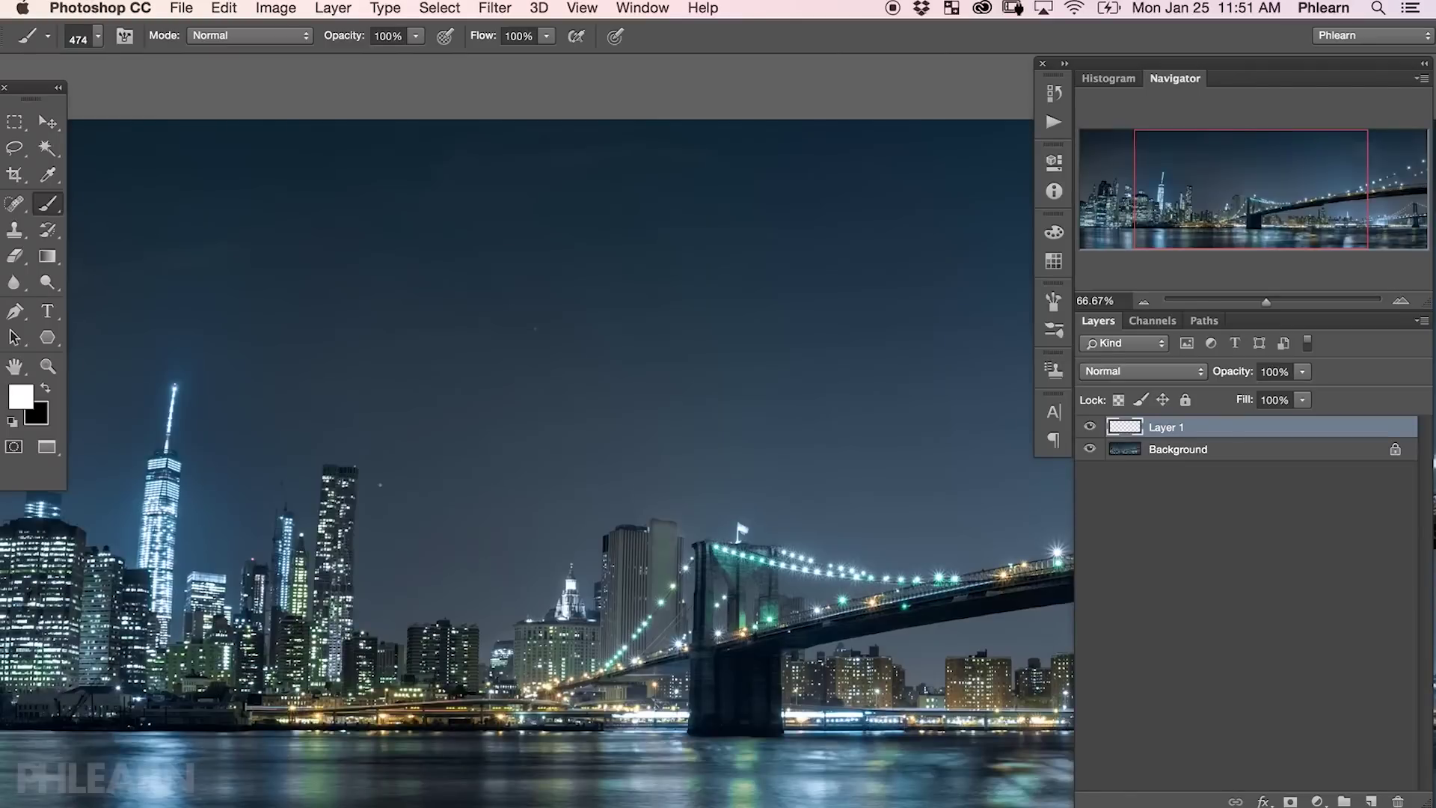
Step: Show the brush settings for the 474 px star brush beside the sky and turn on Shape Dynamics
left_click(642, 8)
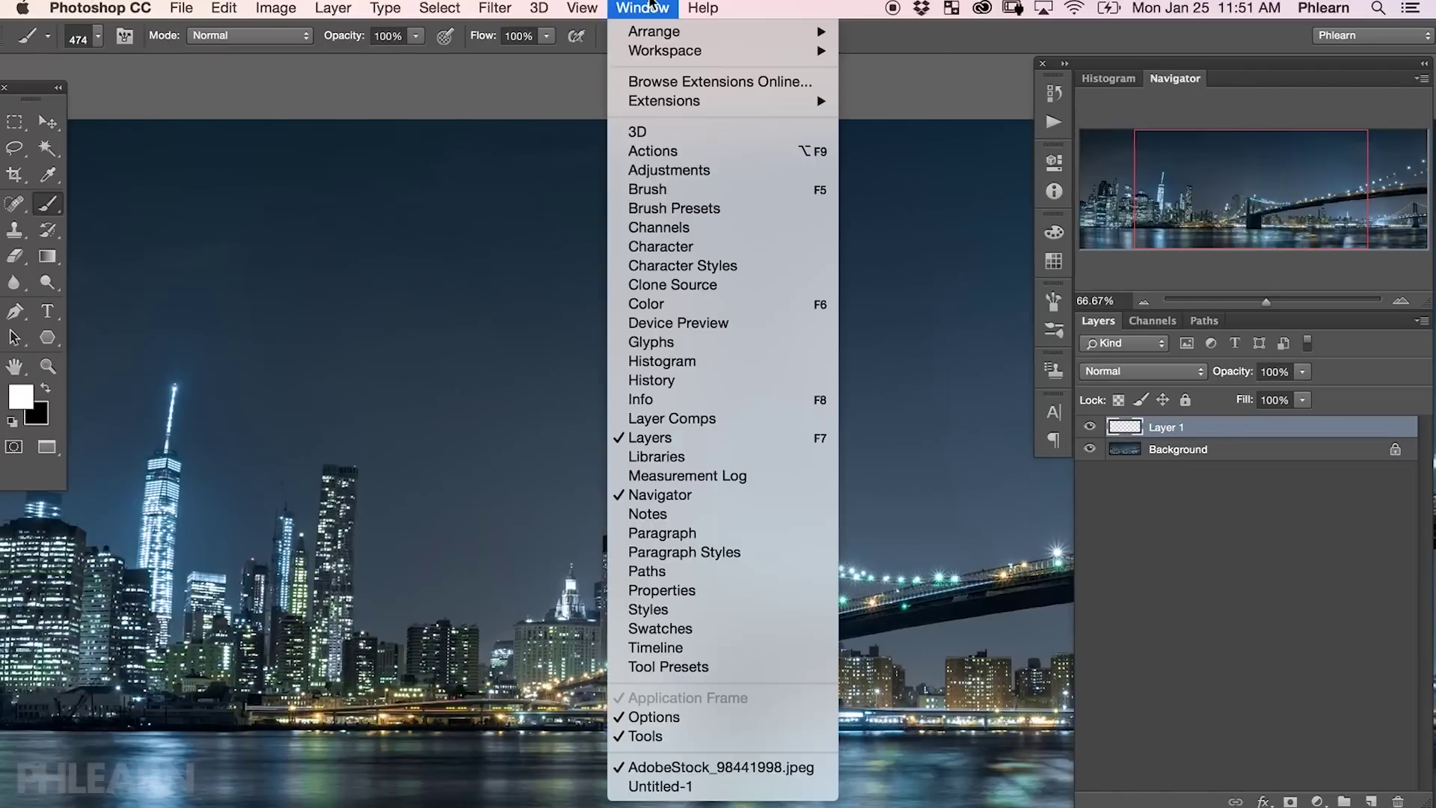
left_click(698, 187)
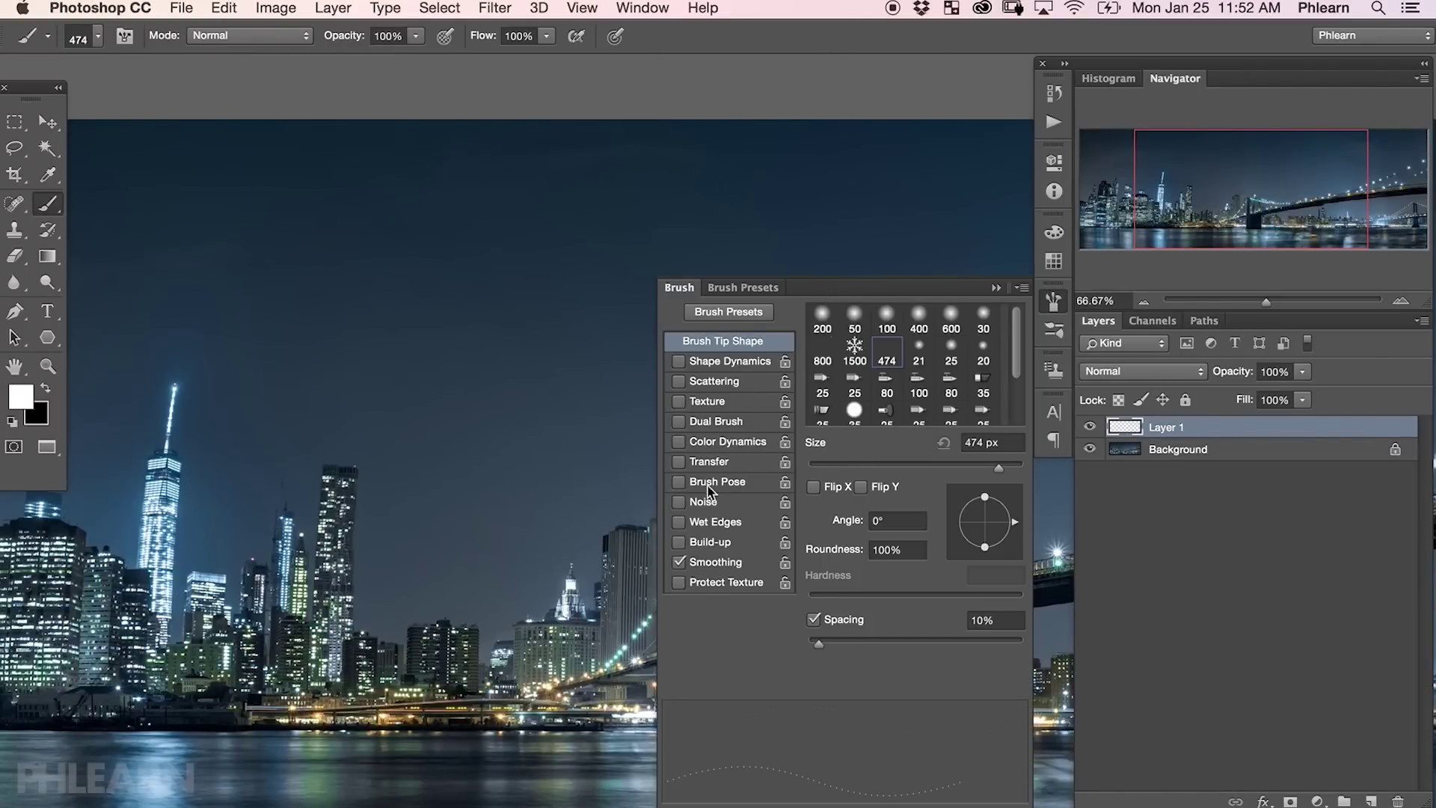
mouse_move(684, 292)
left_mouse_down()
mouse_move(460, 232)
mouse_move(133, 110)
left_mouse_up()
left_click(1053, 301)
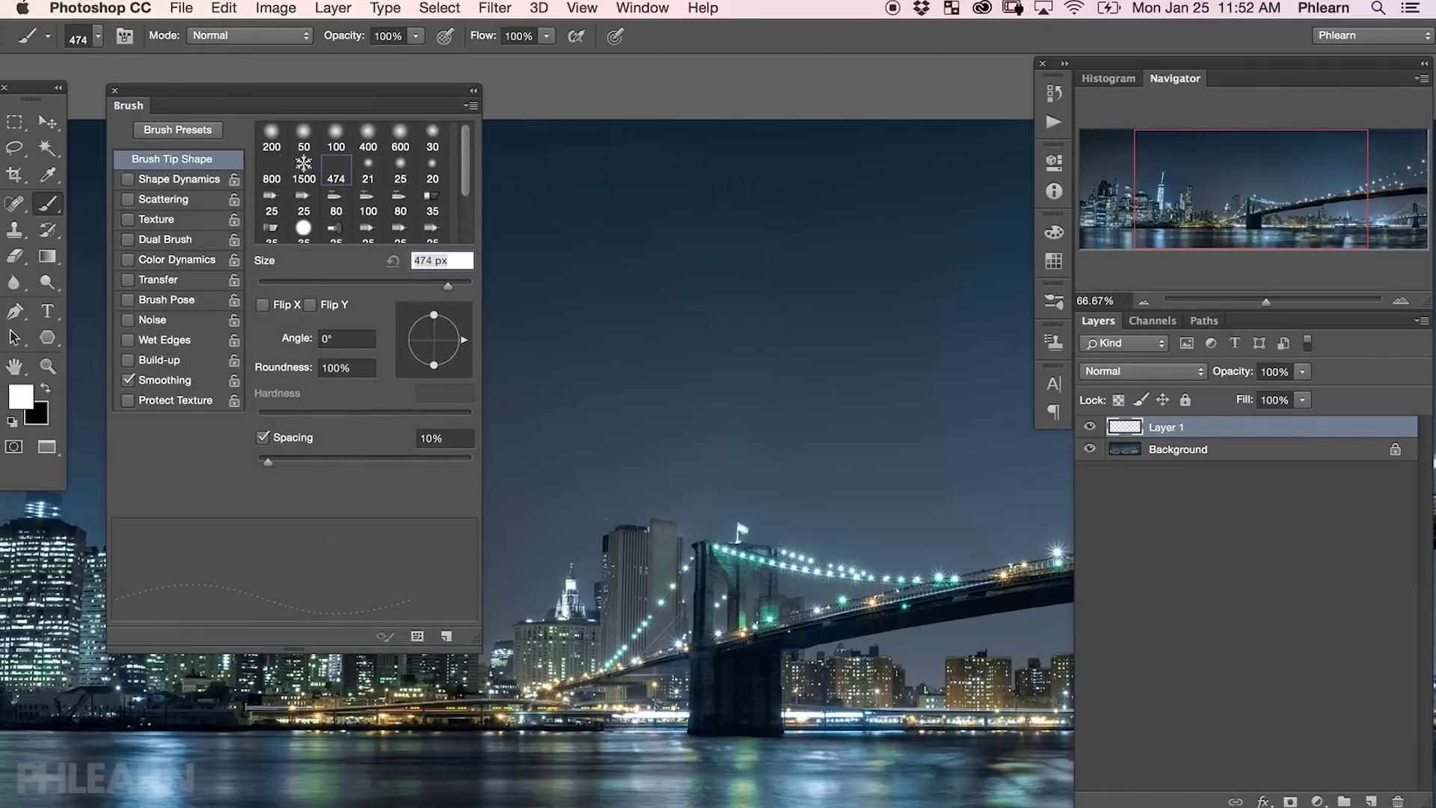
left_click_drag(409, 93, 386, 86)
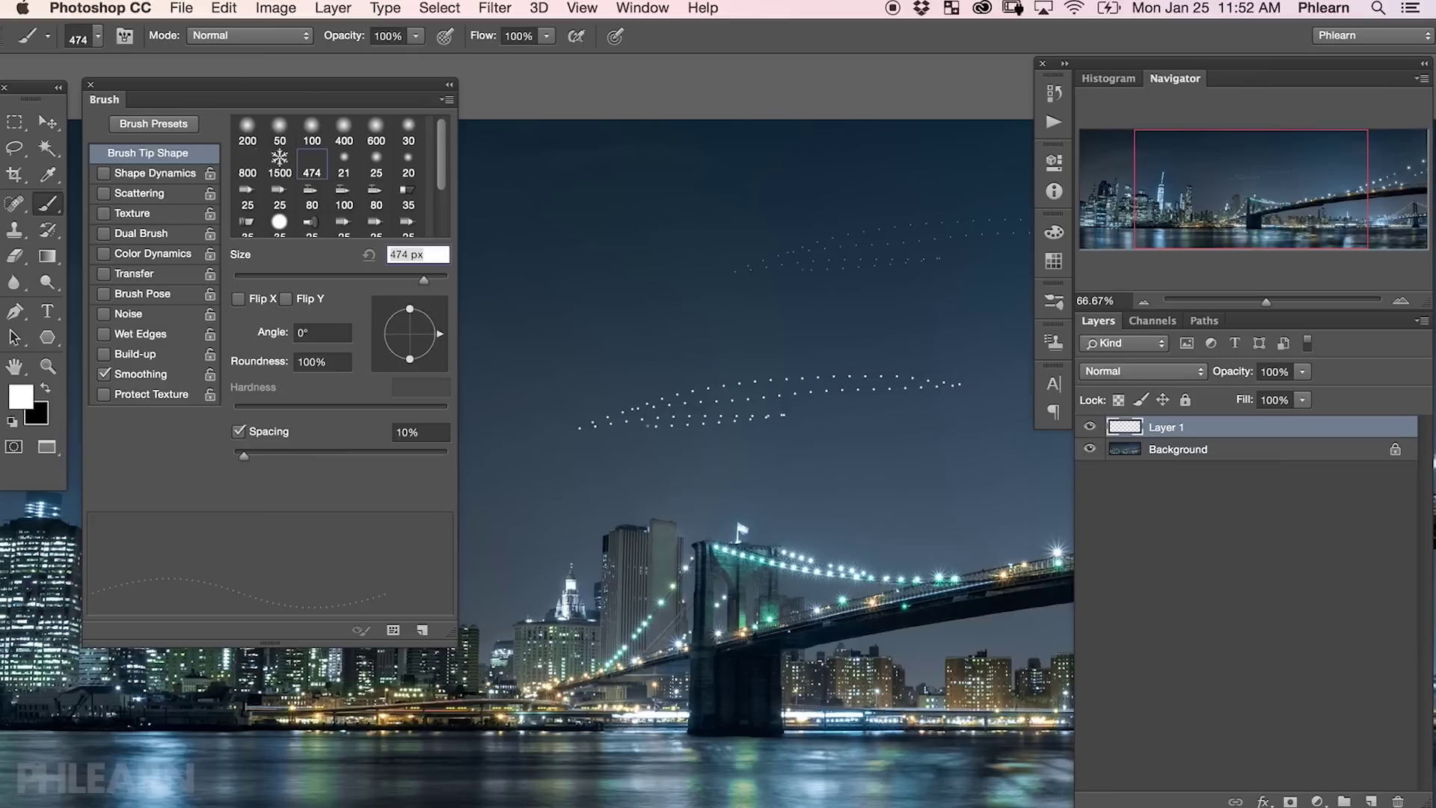
left_click(134, 174)
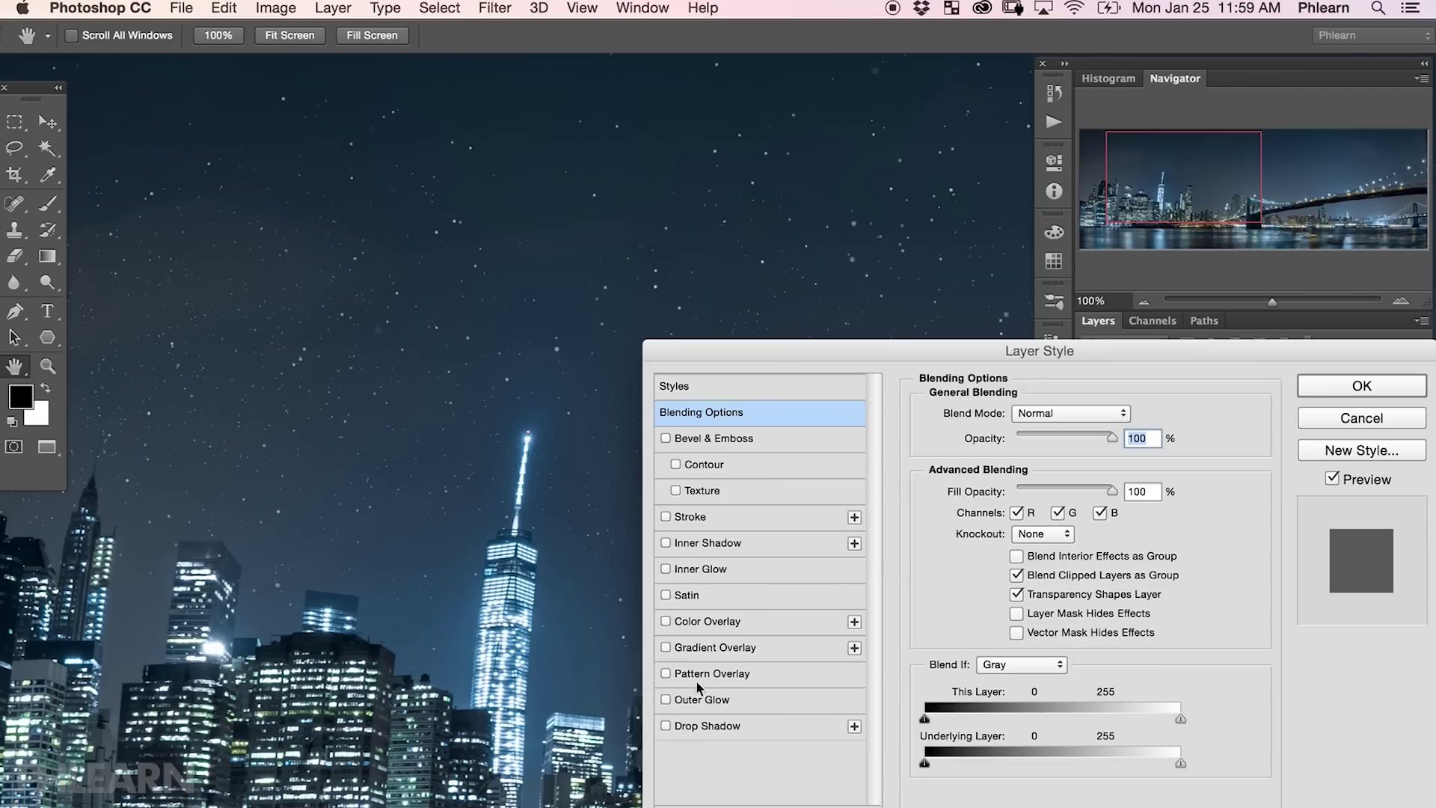
Step: Add an Outer Glow to the star layer and adjust the glow's color
left_click(672, 697)
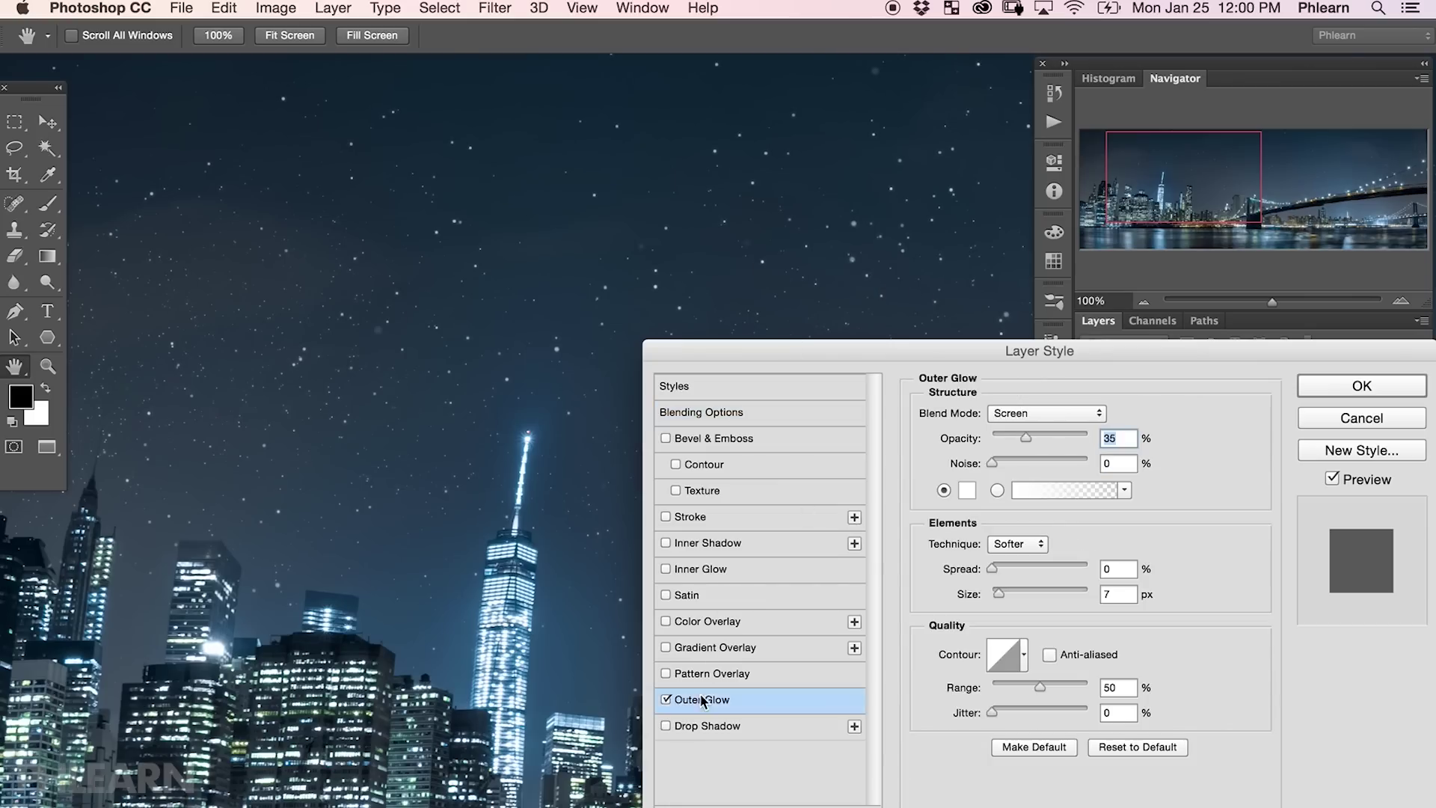
left_click_drag(1009, 351, 977, 303)
left_click(934, 443)
left_click_drag(535, 434, 529, 434)
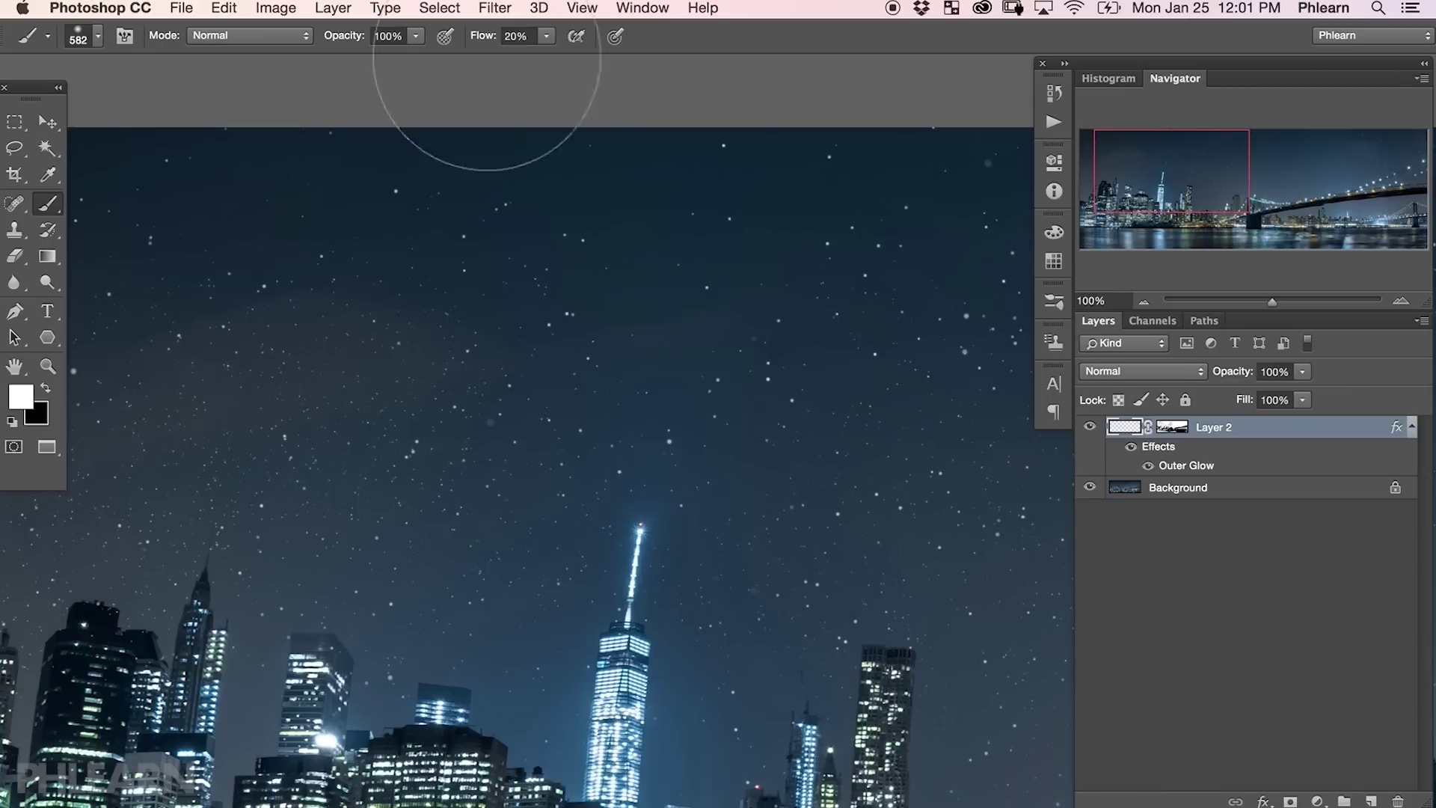
Step: Start a Motion Blur on Layer 2's stars and set its angle to -36°, keeping the sky visible beside the dialog
left_click(495, 7)
mouse_move(545, 240)
left_click(827, 362)
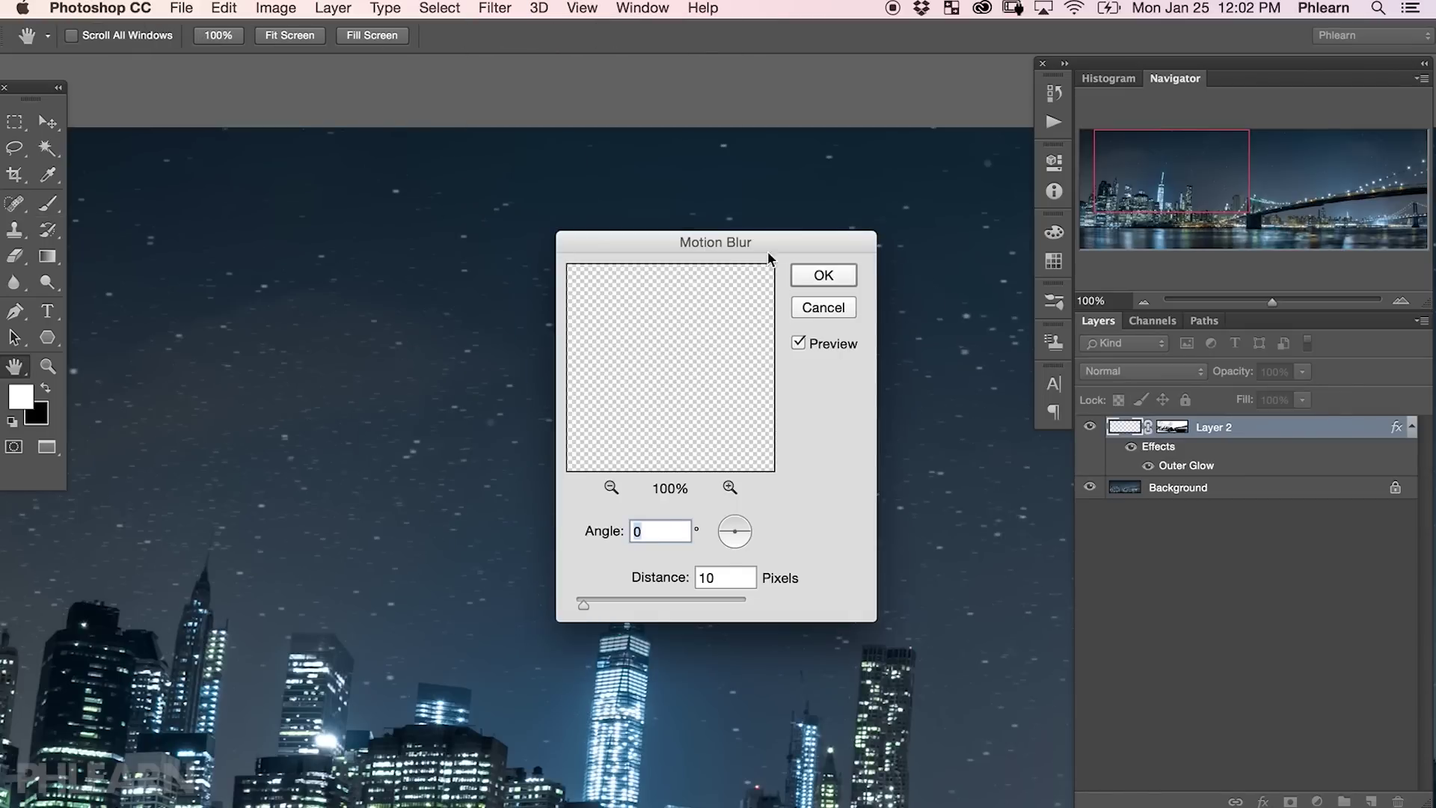
left_click_drag(772, 241, 976, 335)
left_click_drag(954, 625, 948, 637)
Step: Lower the Motion Blur distance to 4 pixels
key("Tab")
key("Down")
key("Down")
key("Down")
key("Down")
key("Down")
key("Down")
key("Down")
key("Down")
key("Down")
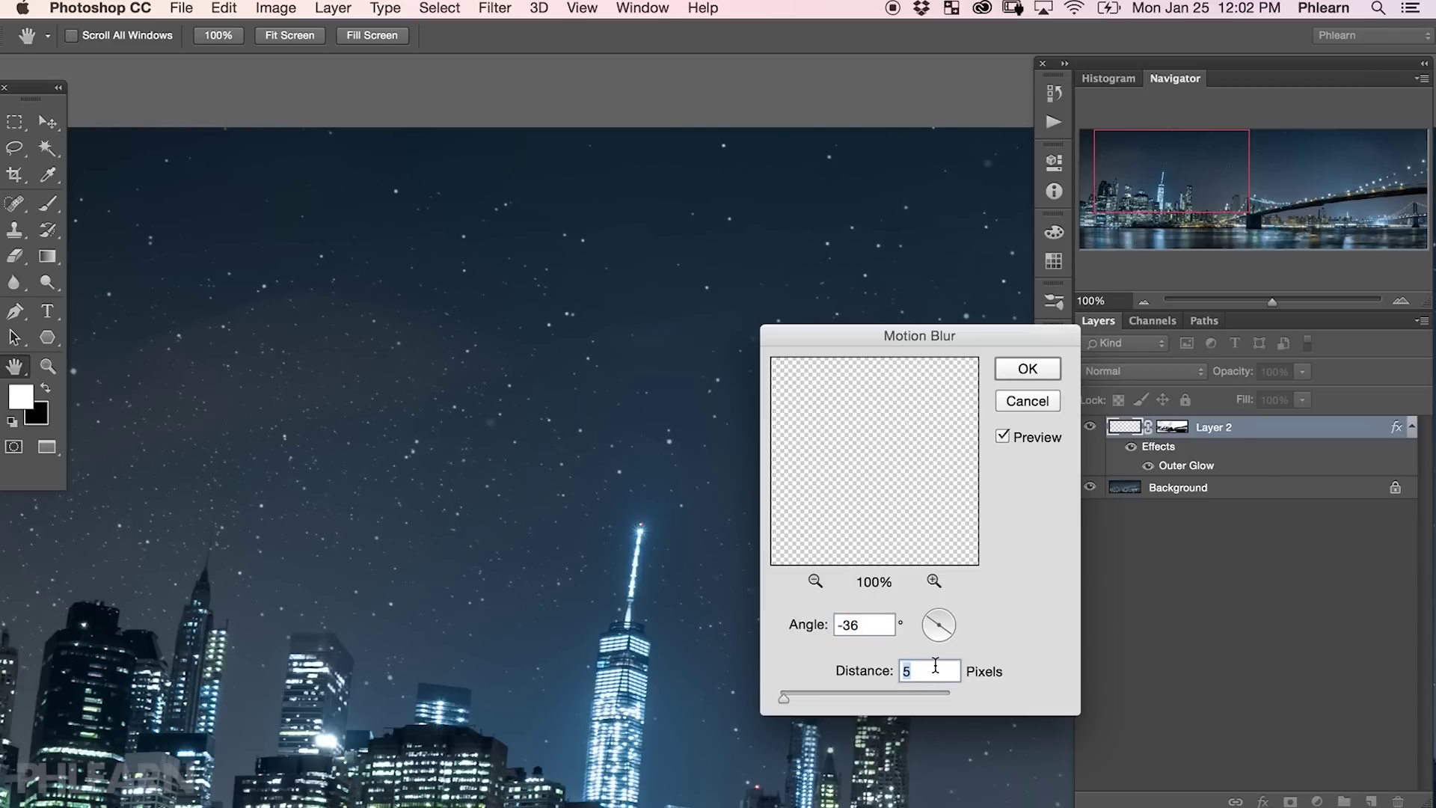
key("Down")
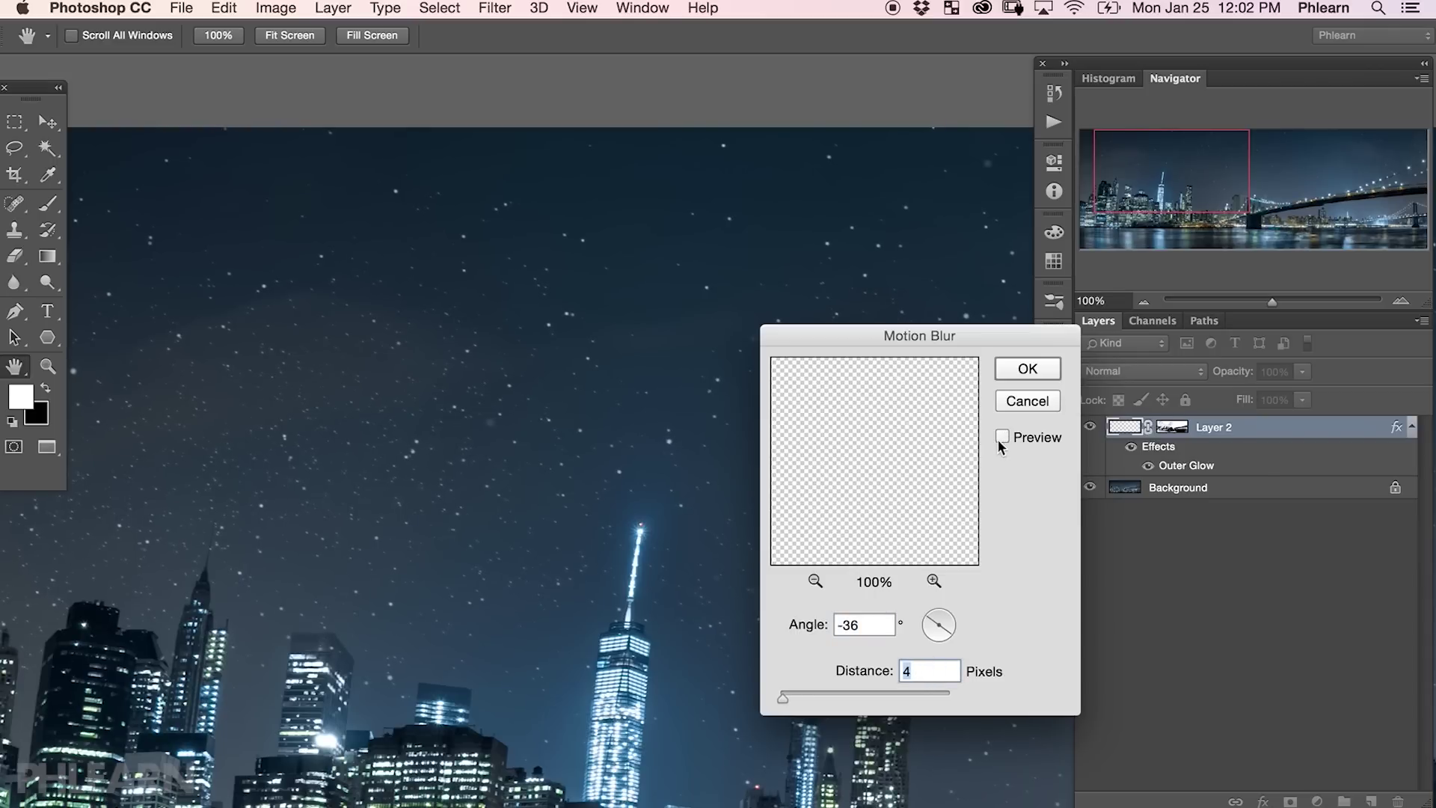